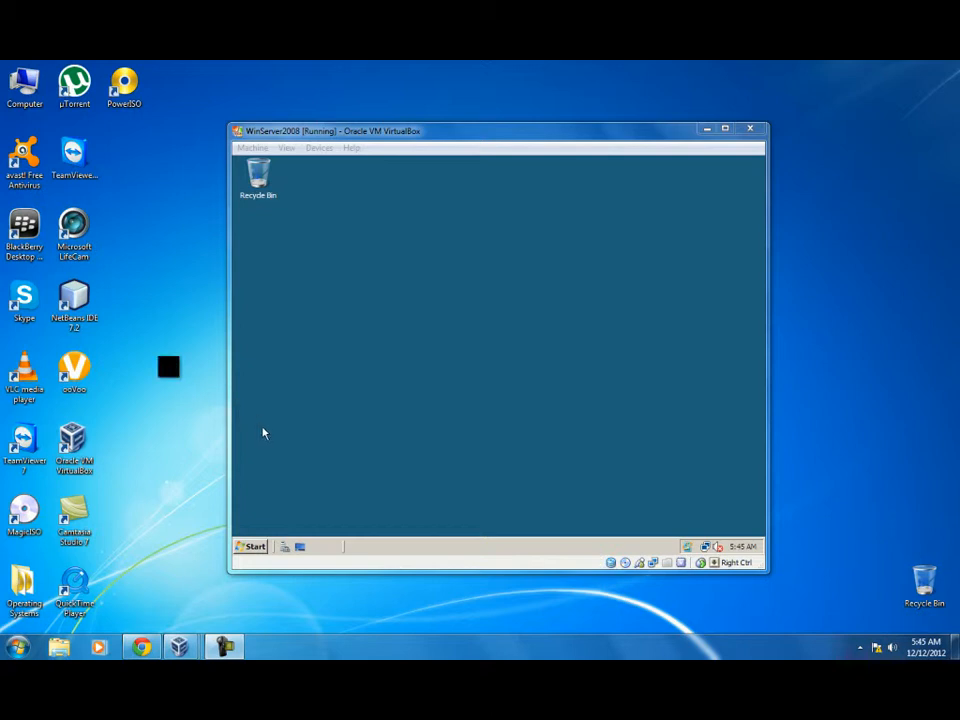
# Launch Active Directory Users and Computers from the Start menu's Administrative Tools.
pyautogui.click(247, 547)
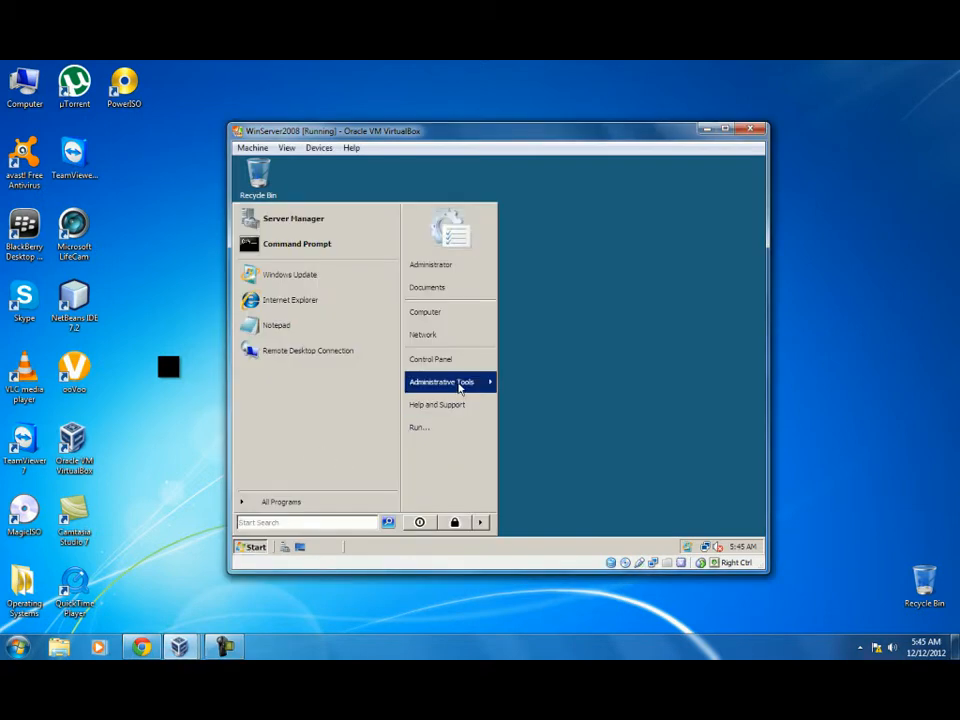
pyautogui.moveTo(458, 390)
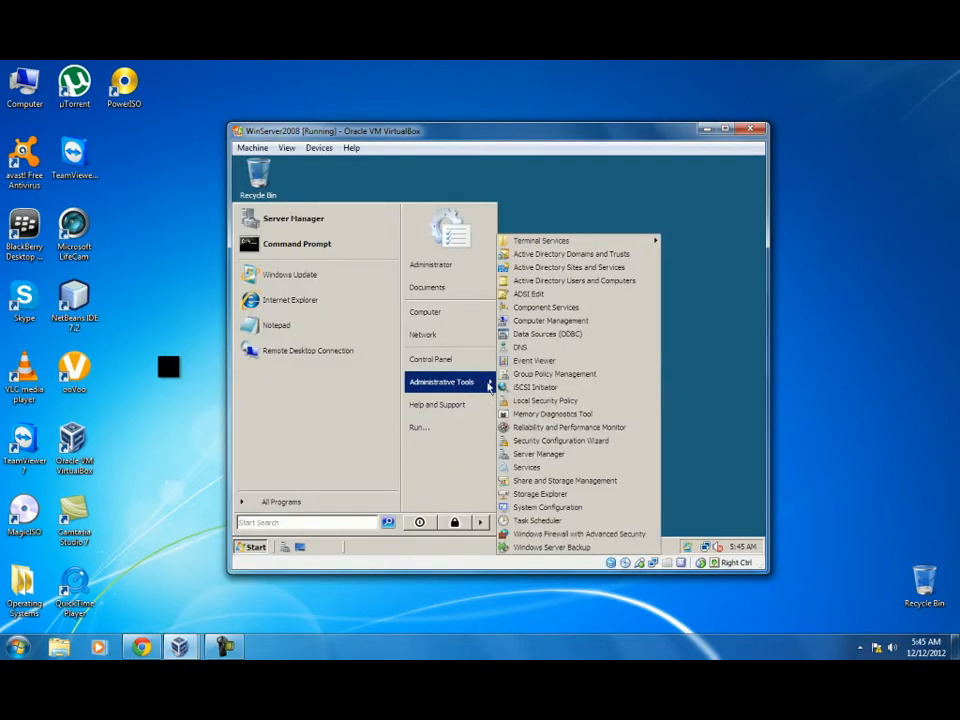
pyautogui.click(550, 284)
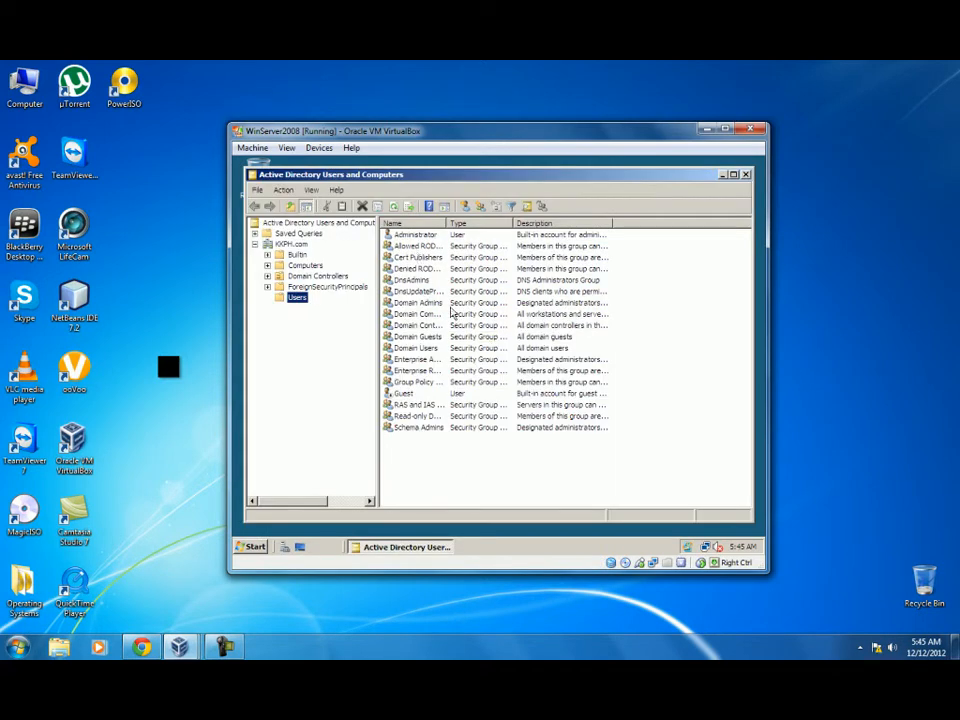
# Start a new user in the KKPH.com Users container with New > User.
pyautogui.rightClick(294, 300)
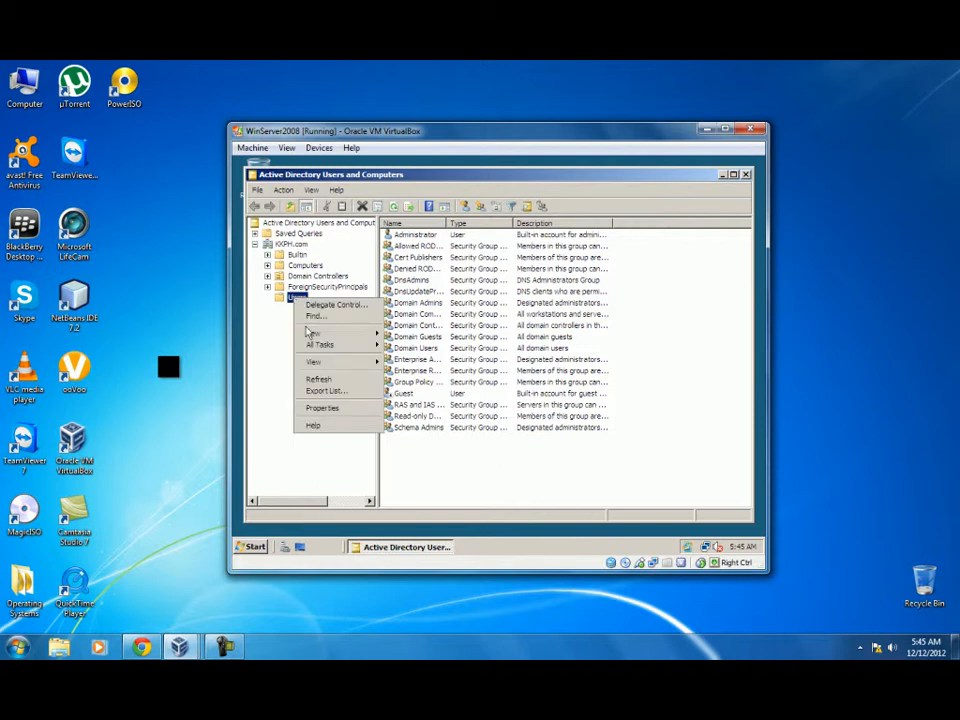
pyautogui.moveTo(318, 343)
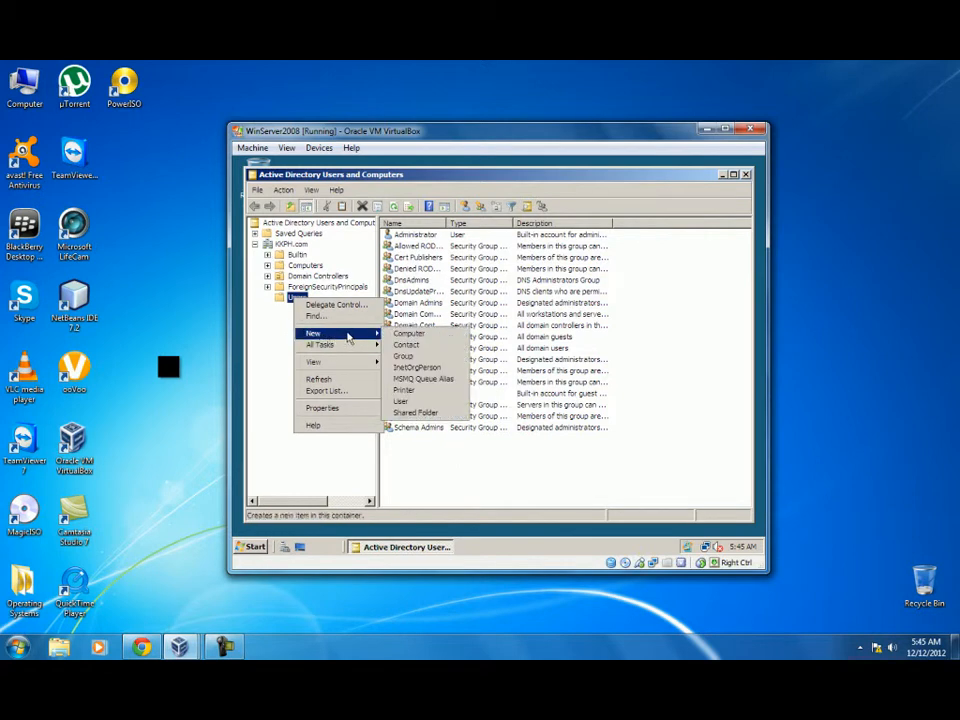
pyautogui.click(415, 403)
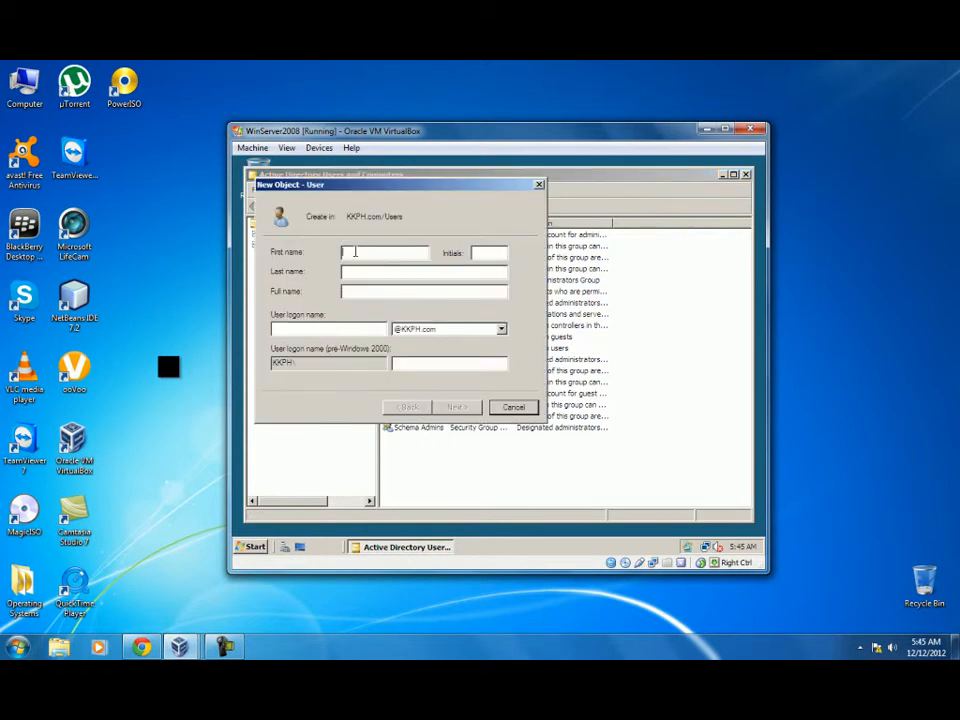
# Enter the new user's first name, last name and logon name.
pyautogui.click(385, 272)
pyautogui.click(338, 329)
pyautogui.write('Jinelle')
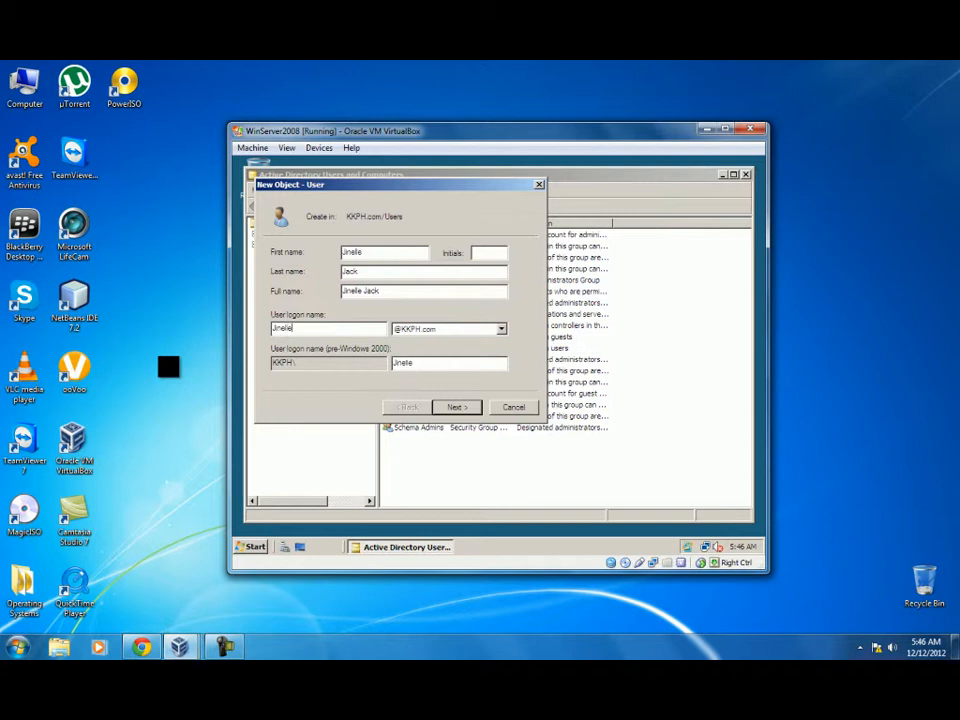
pyautogui.click(454, 408)
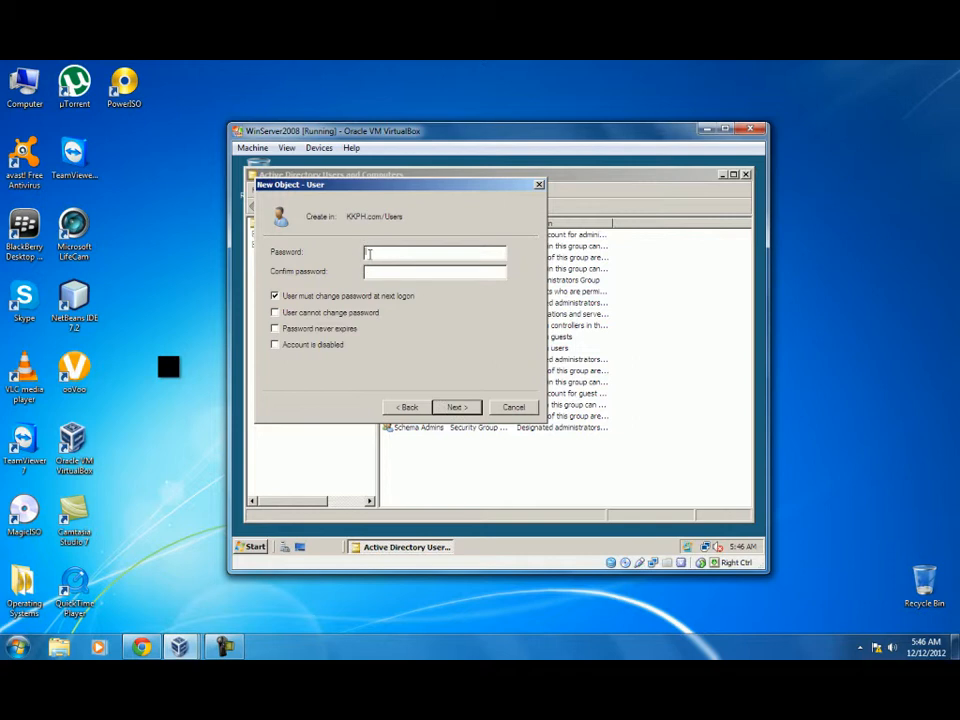
# Set the user's password, with no forced change and never expiring, and finish the wizard.
pyautogui.write('••••••••••••••••')
pyautogui.click(275, 298)
pyautogui.click(275, 329)
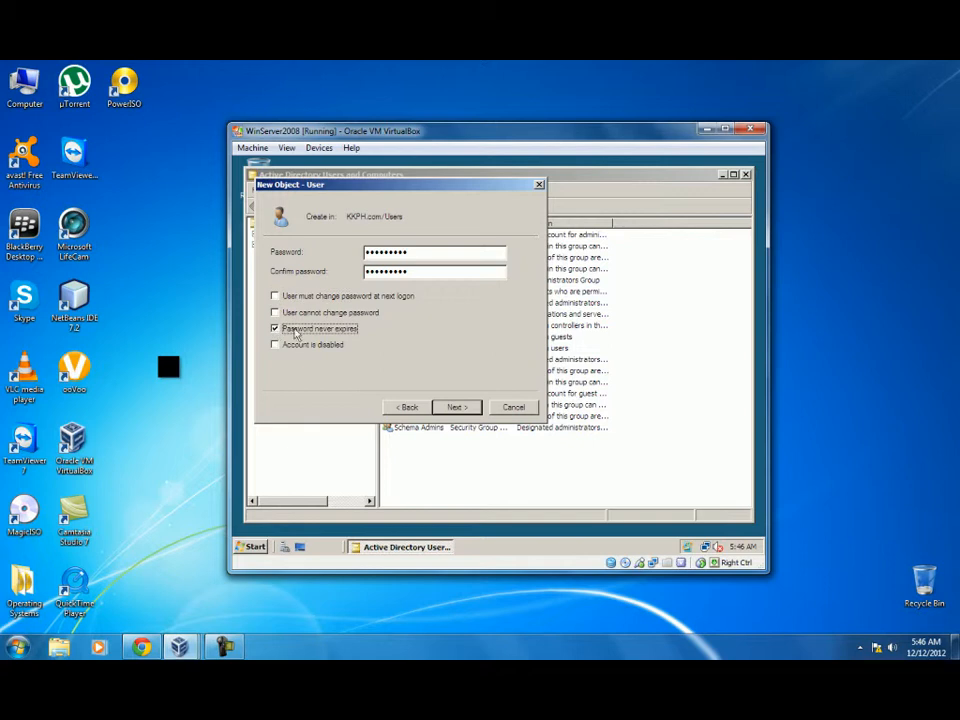
pyautogui.click(455, 406)
pyautogui.click(457, 408)
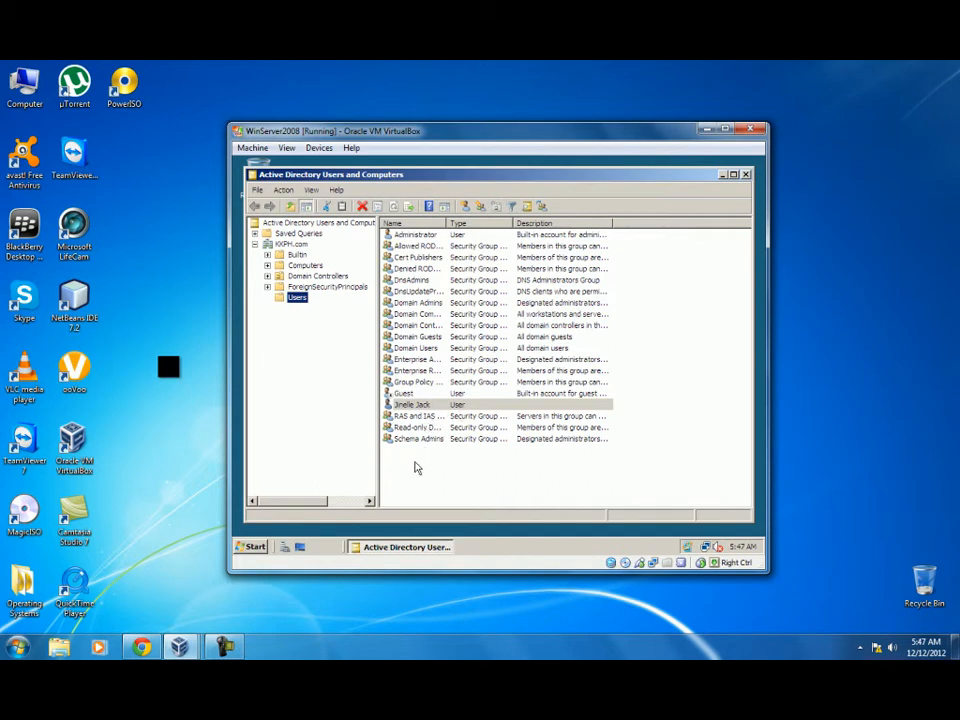
# Start a second new user in Users and enter its first, last and logon names.
pyautogui.rightClick(297, 298)
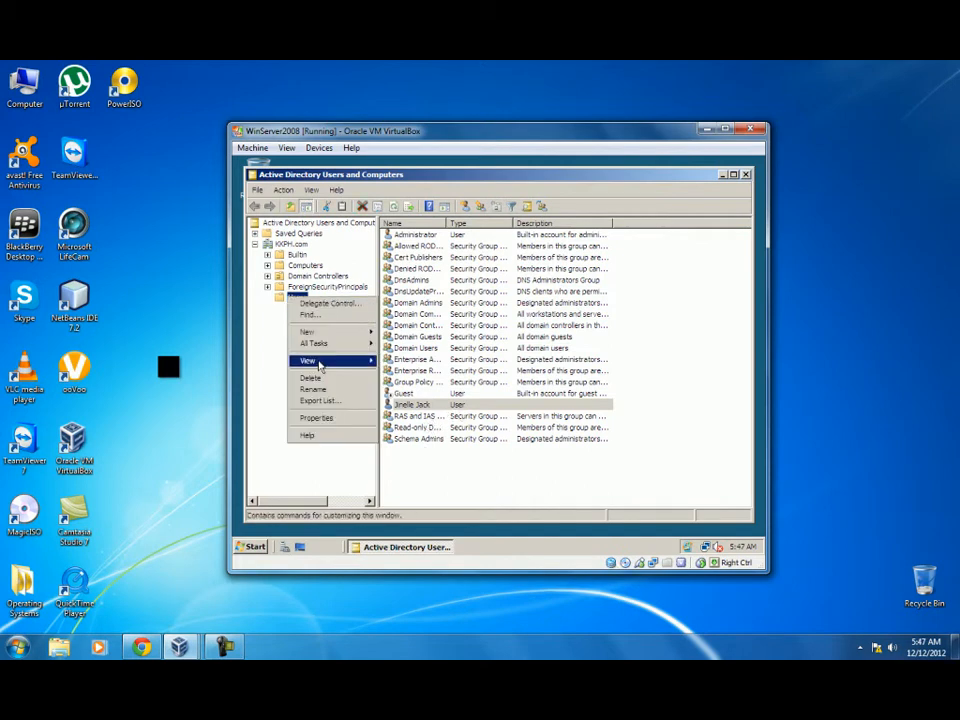
pyautogui.moveTo(355, 332)
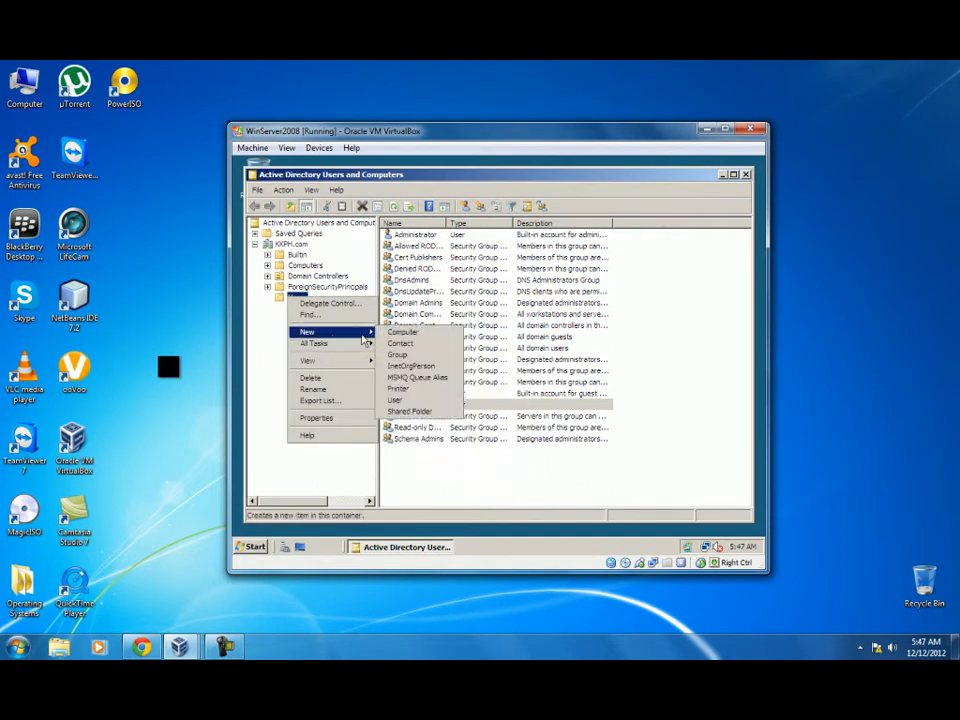
pyautogui.click(399, 399)
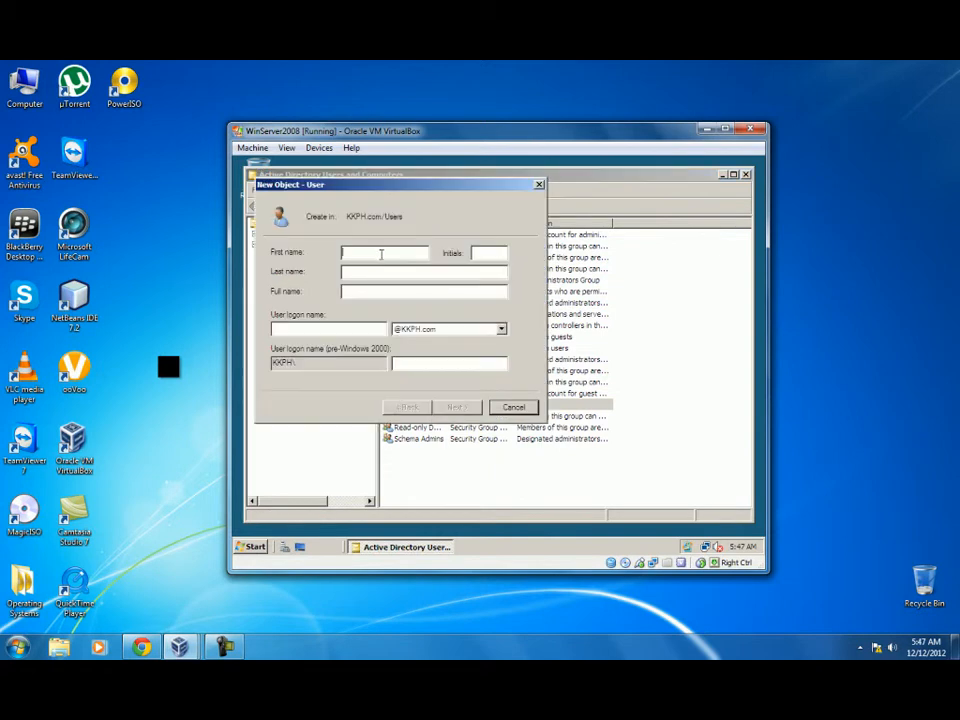
pyautogui.click(378, 271)
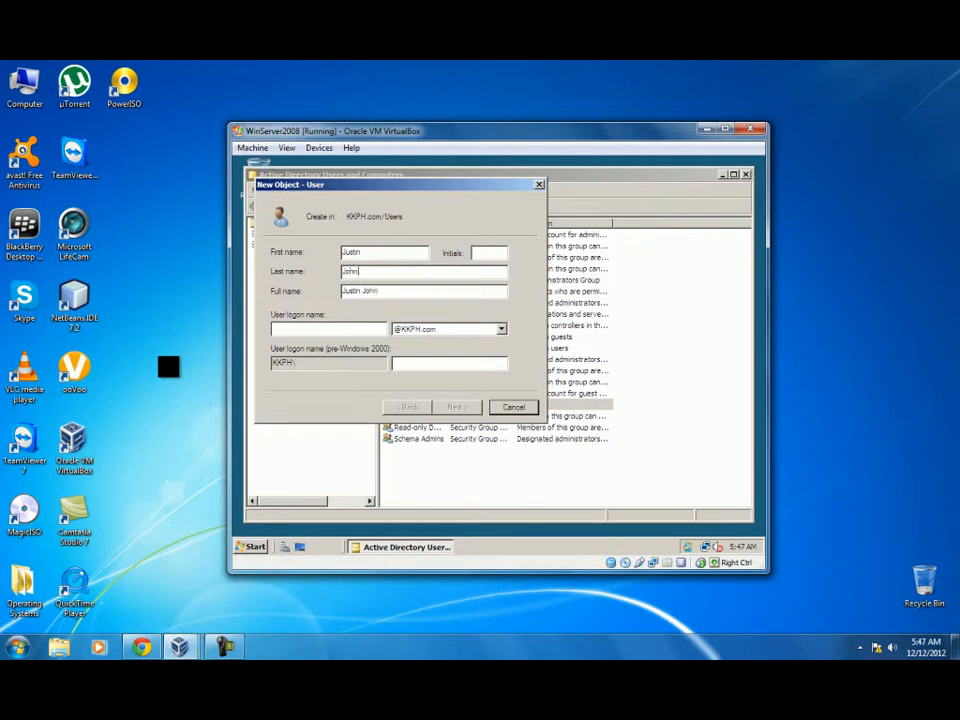
pyautogui.click(336, 329)
pyautogui.write('Justin')
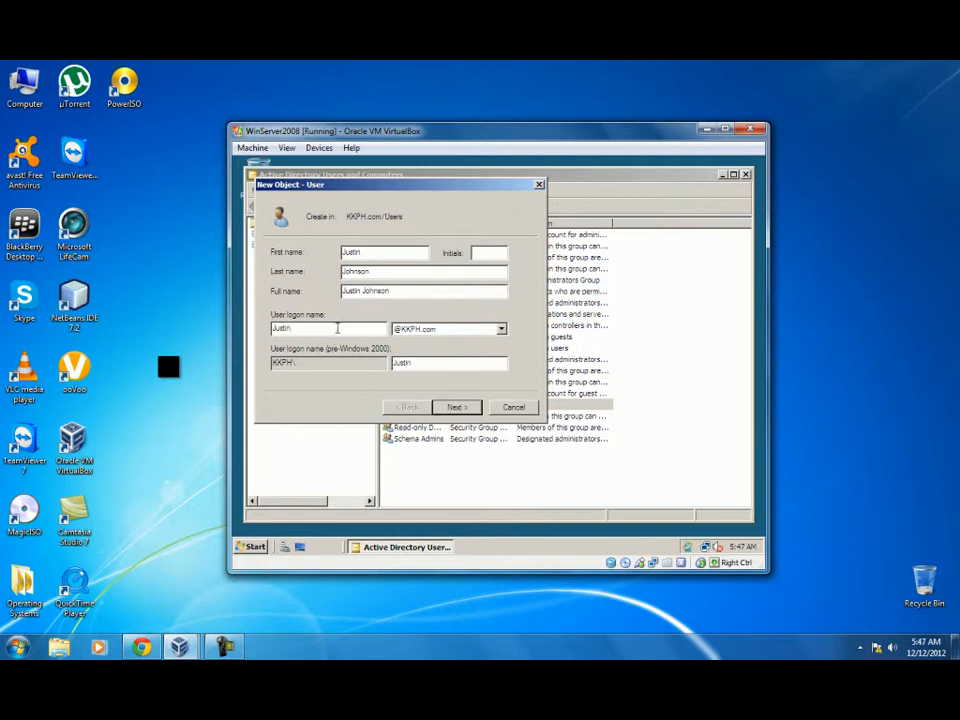
pyautogui.click(455, 408)
# Give the second user a password with no forced change that never expires, and finish.
pyautogui.write('****************')
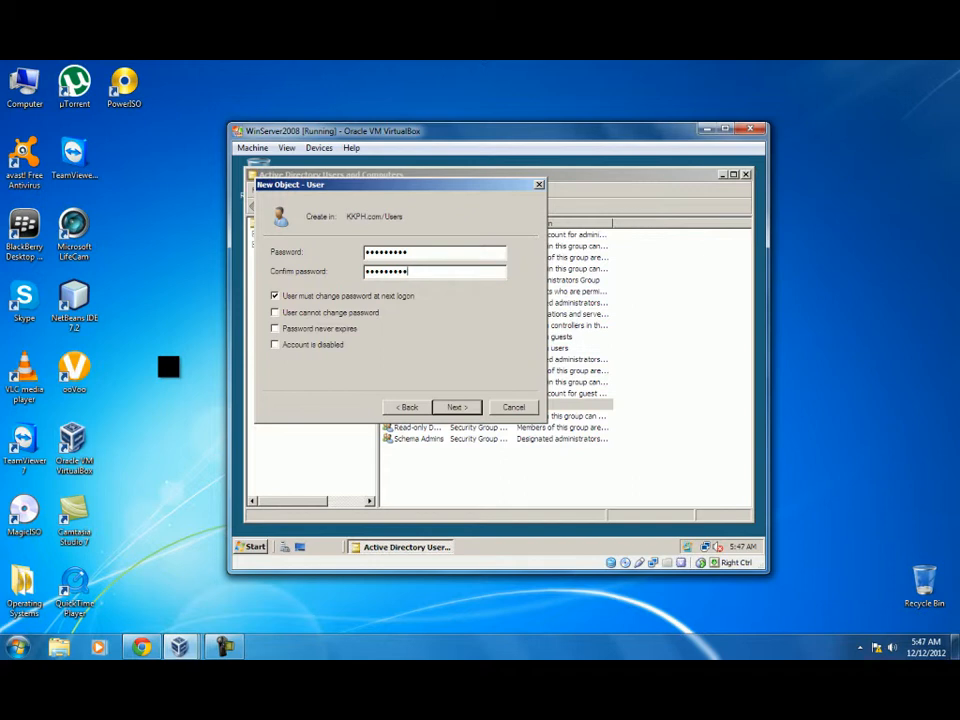
pyautogui.click(275, 296)
pyautogui.click(275, 328)
pyautogui.click(455, 407)
pyautogui.click(456, 407)
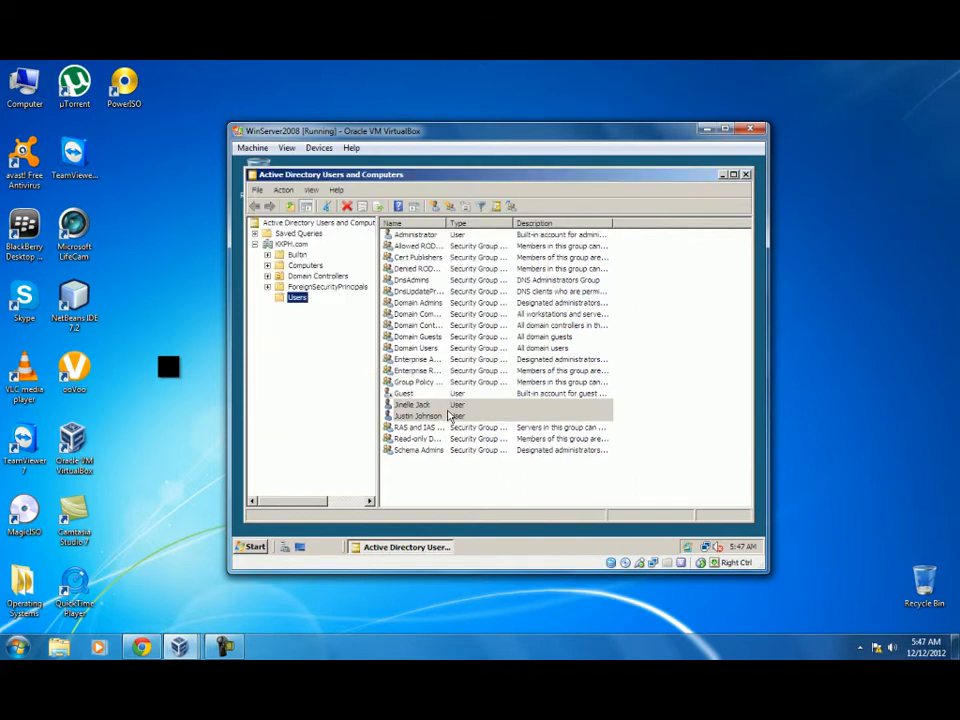
# Start a third new user in Users and enter its full name and logon name.
pyautogui.rightClick(453, 488)
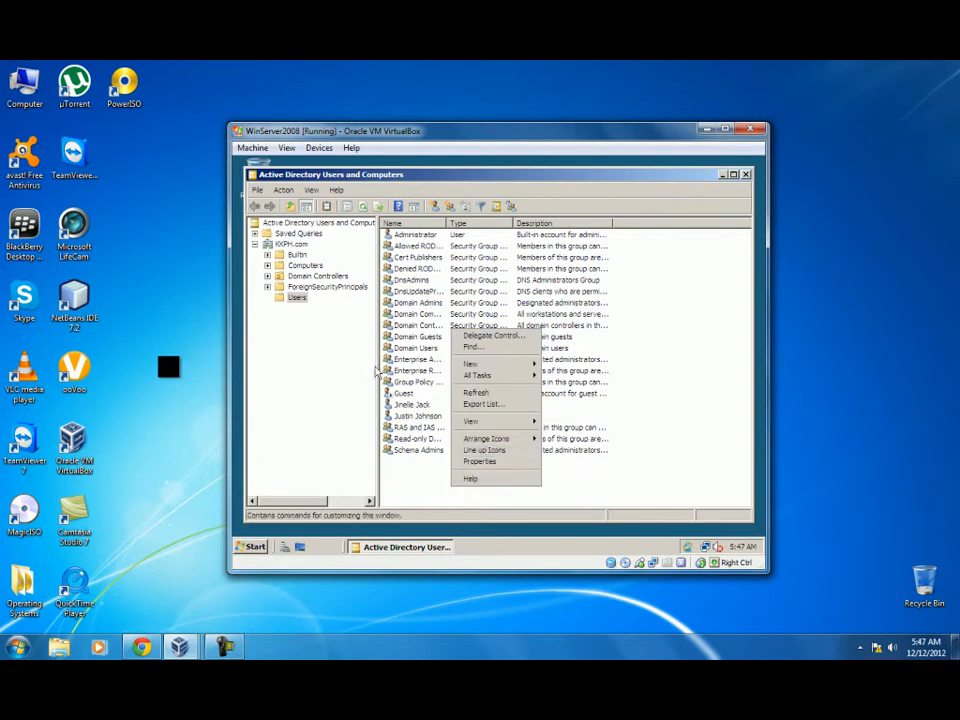
pyautogui.rightClick(298, 297)
pyautogui.moveTo(320, 330)
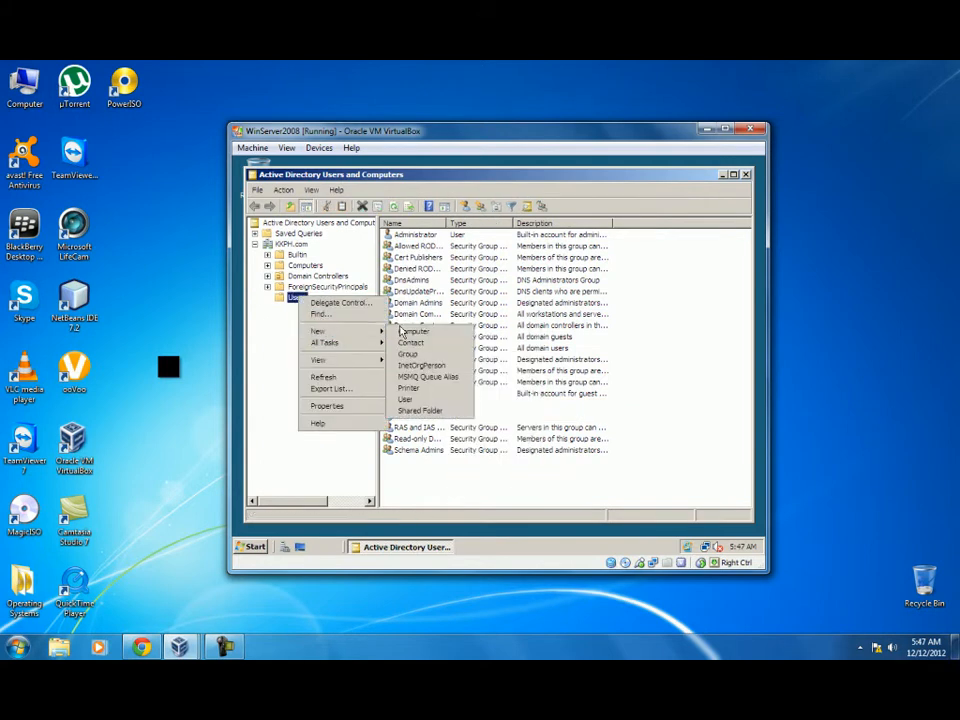
pyautogui.click(410, 399)
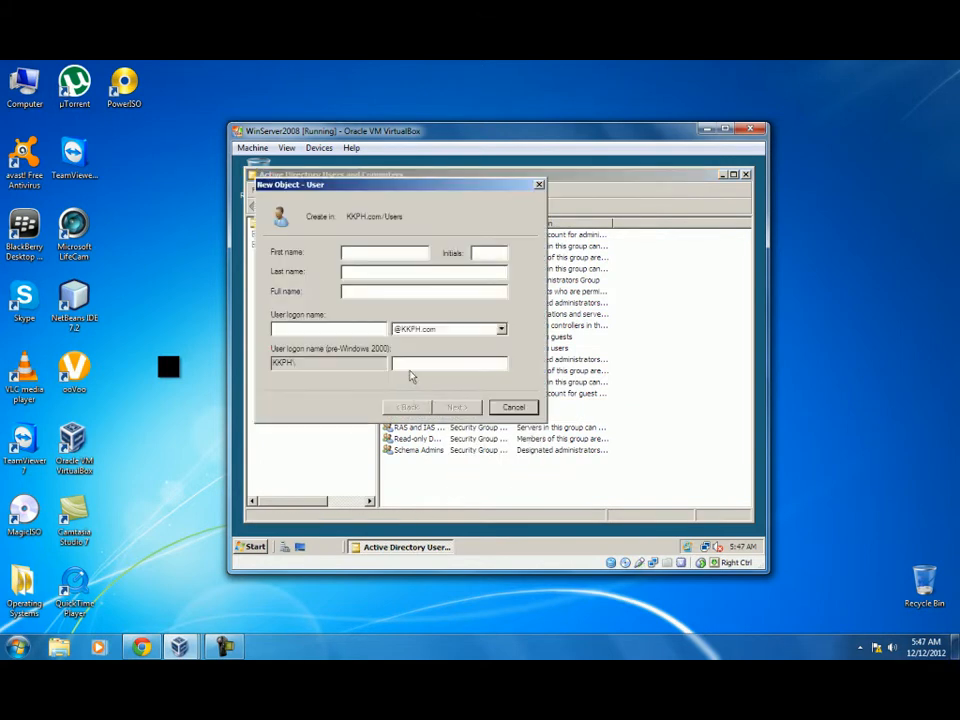
pyautogui.click(354, 328)
pyautogui.write('Ronn')
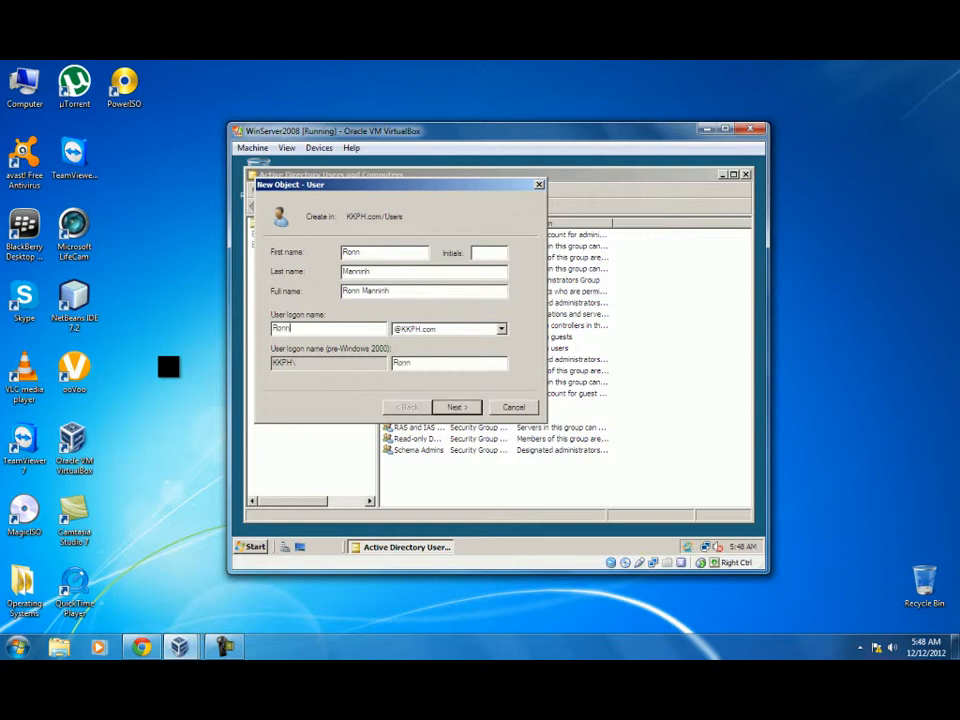
# Make the third user's password never expire, enter and confirm the password, and finish.
pyautogui.click(450, 407)
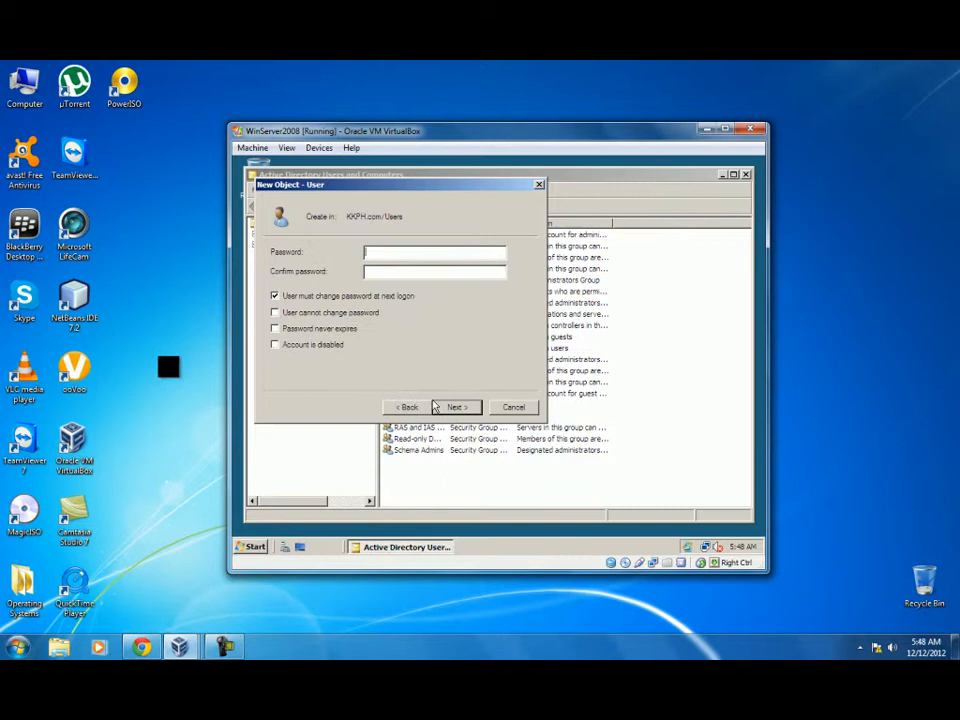
pyautogui.click(275, 329)
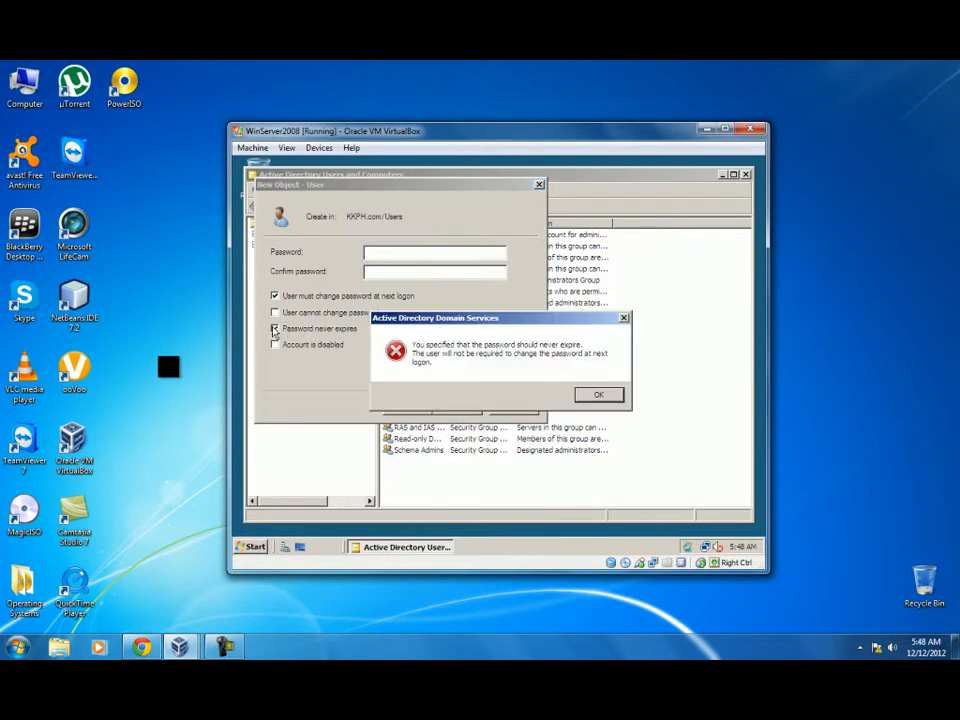
pyautogui.click(590, 395)
pyautogui.click(415, 252)
pyautogui.write('P••••••••')
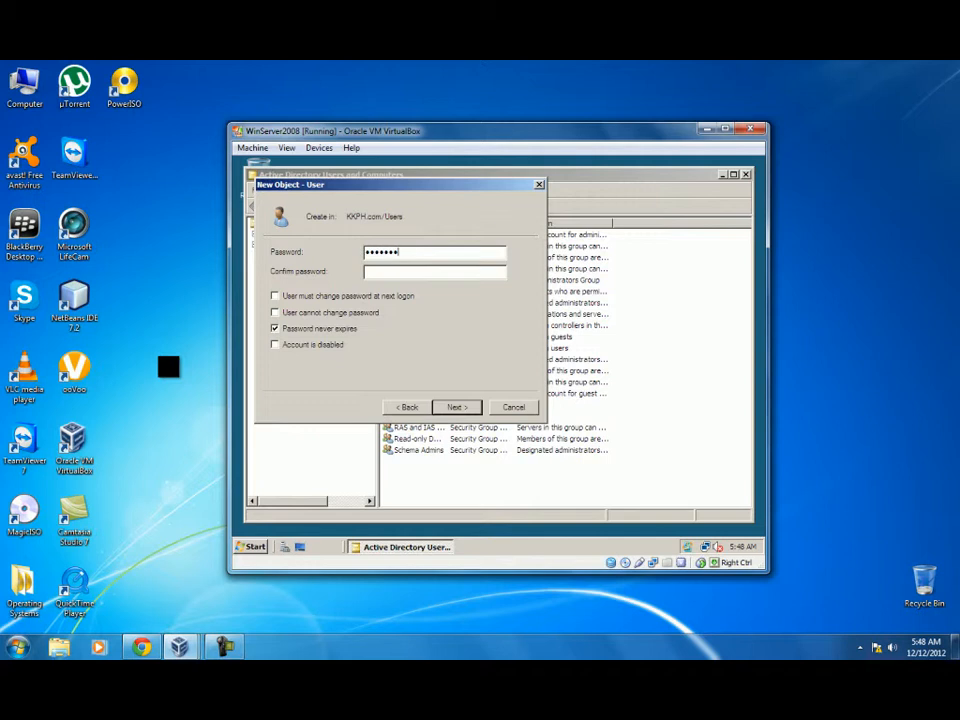
pyautogui.press('Tab')
pyautogui.write('•••••••••')
pyautogui.click(456, 407)
pyautogui.click(456, 408)
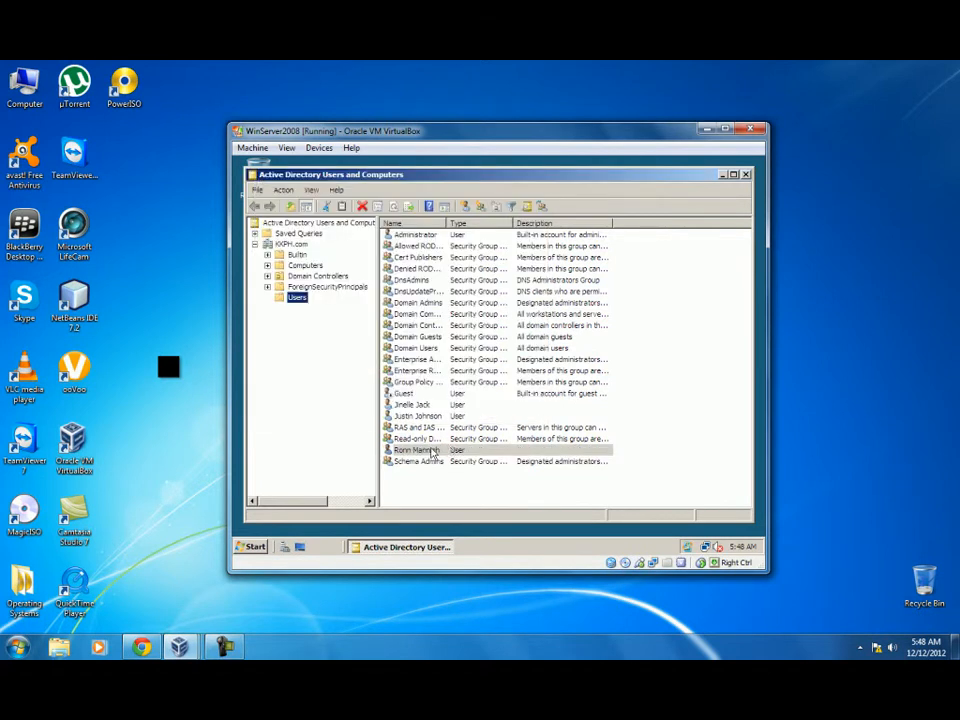
# Create a group named 'Students' in Users, keeping the Global and Security defaults.
pyautogui.rightClick(296, 302)
pyautogui.moveTo(313, 335)
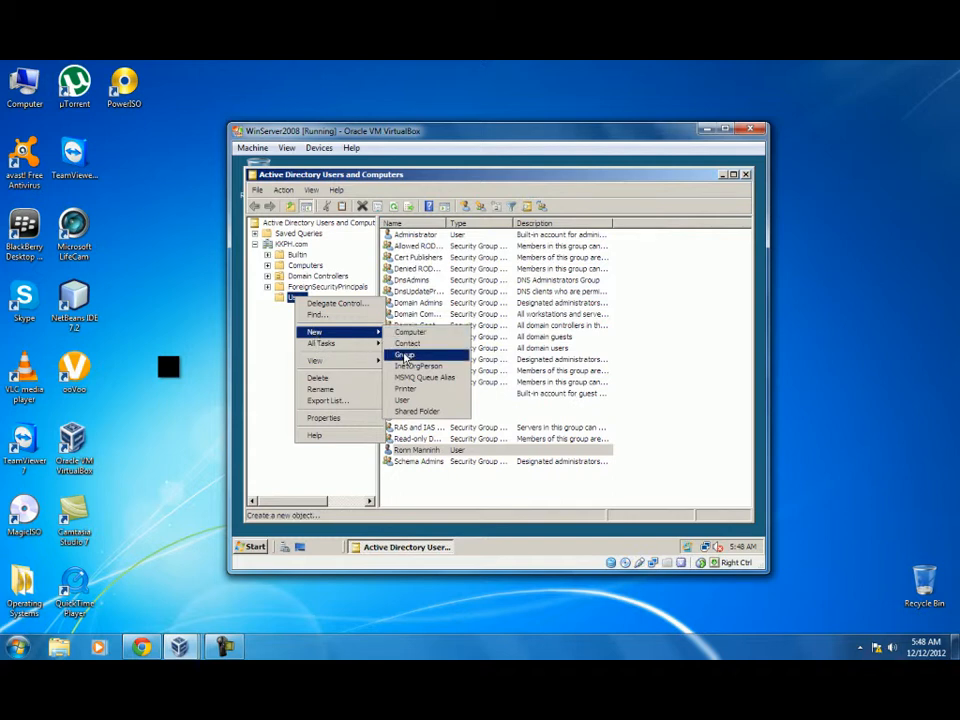
pyautogui.click(404, 356)
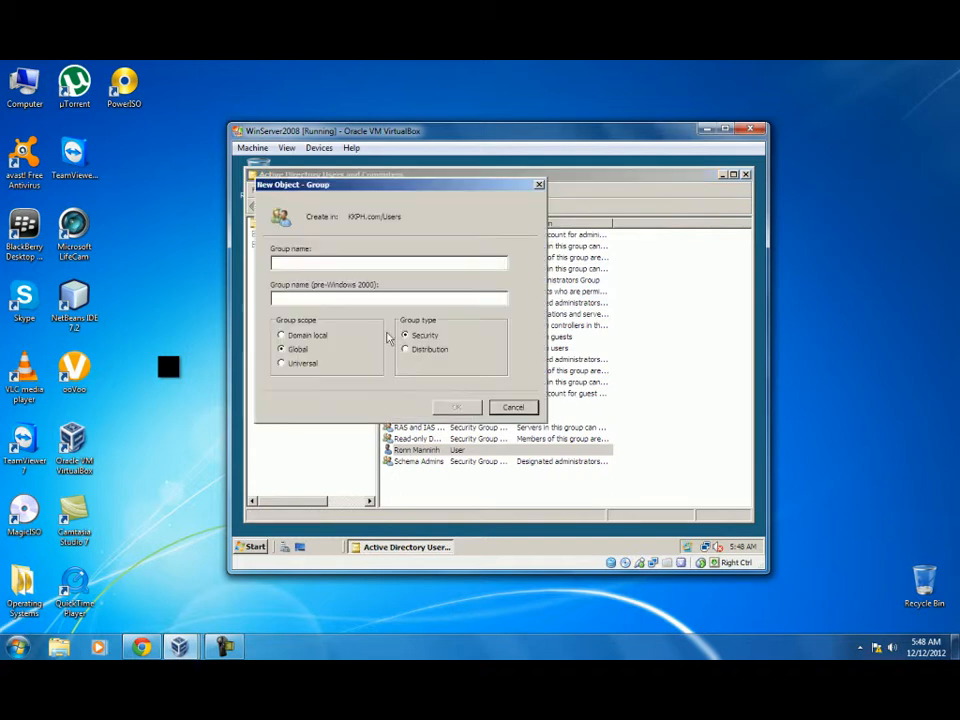
pyautogui.write('Students')
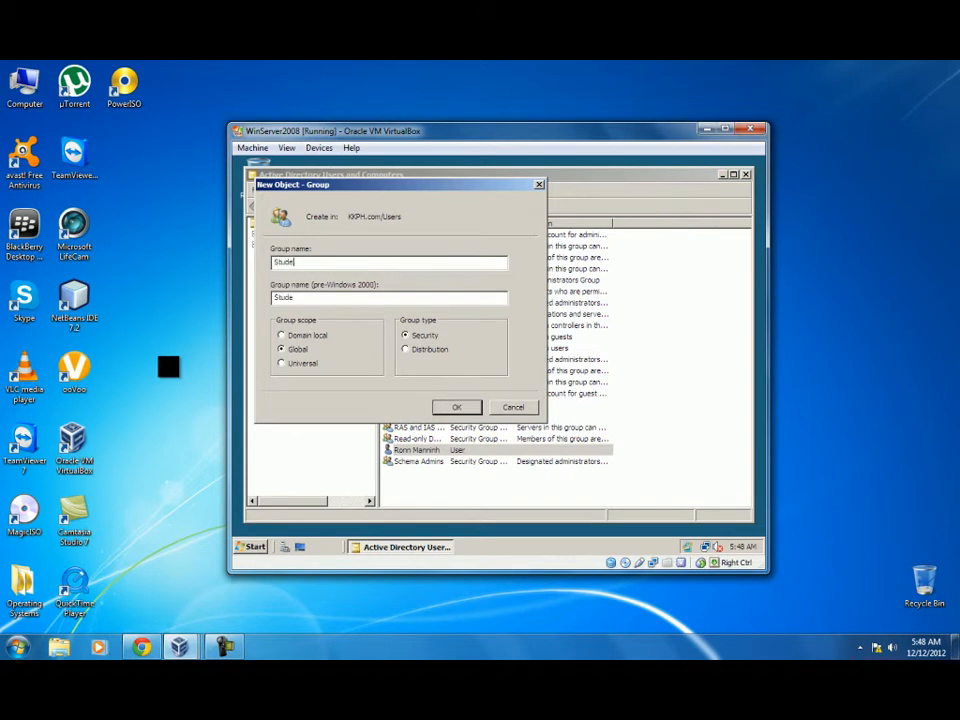
pyautogui.click(452, 407)
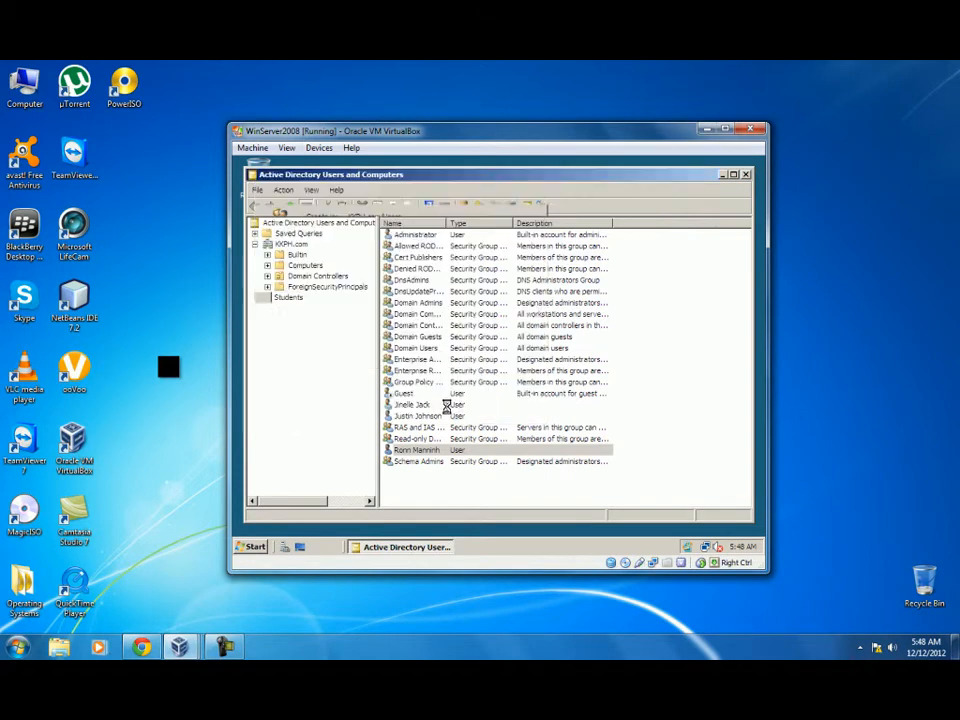
# Select the three new user accounts and add them to the Students group by entering 'stu'.
pyautogui.click(413, 451)
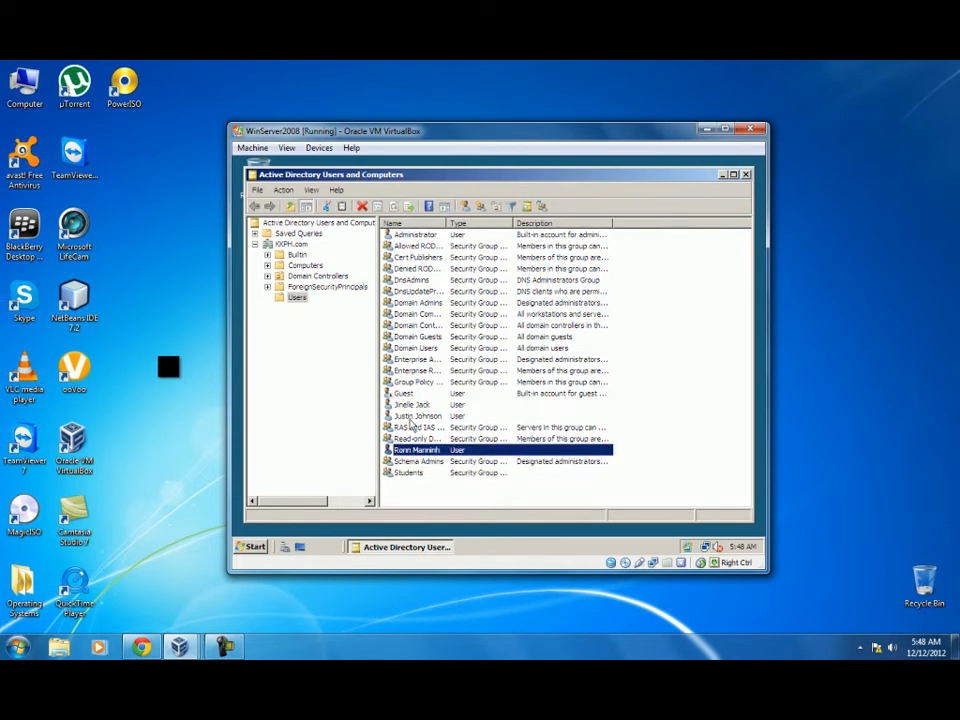
pyautogui.keyDown('ctrl'); pyautogui.click(410, 416); pyautogui.keyUp('ctrl')
pyautogui.keyDown('ctrl'); pyautogui.click(411, 405); pyautogui.keyUp('ctrl')
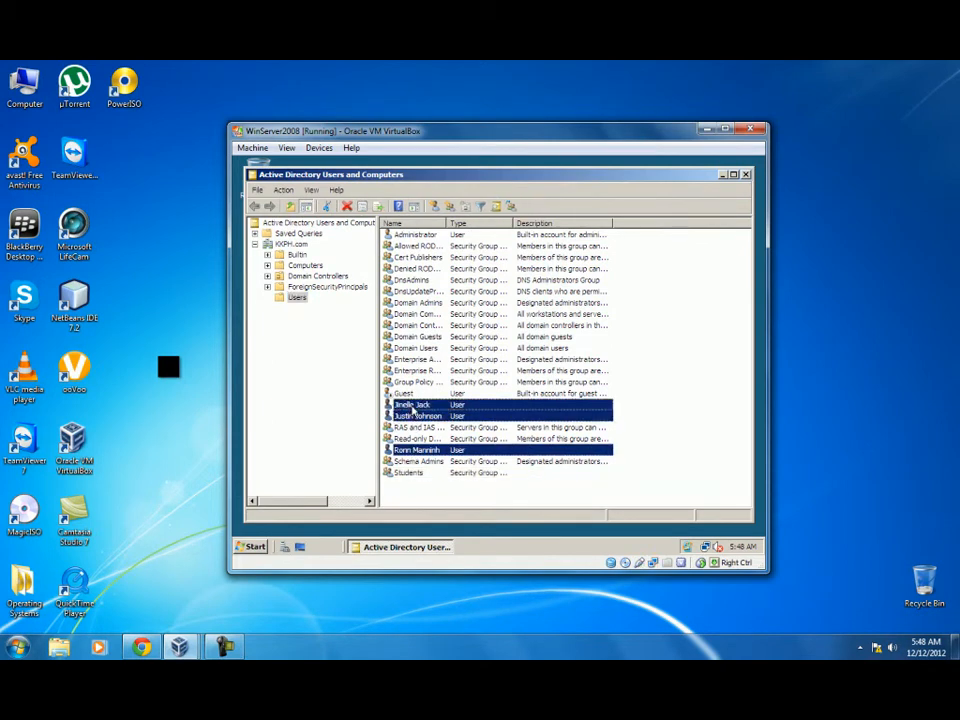
pyautogui.rightClick(412, 406)
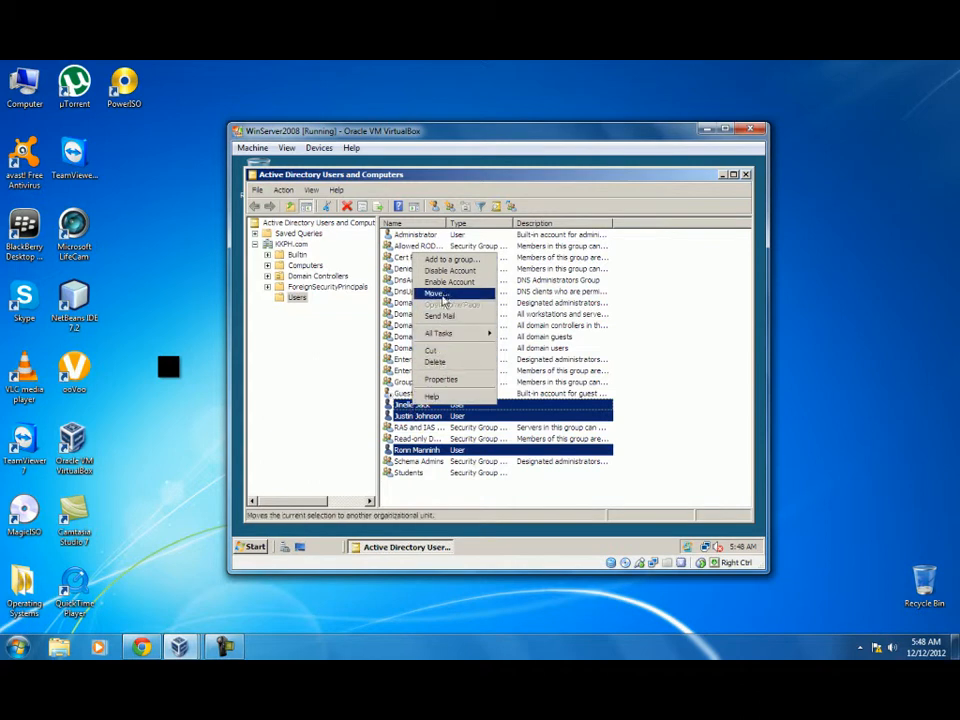
pyautogui.click(449, 260)
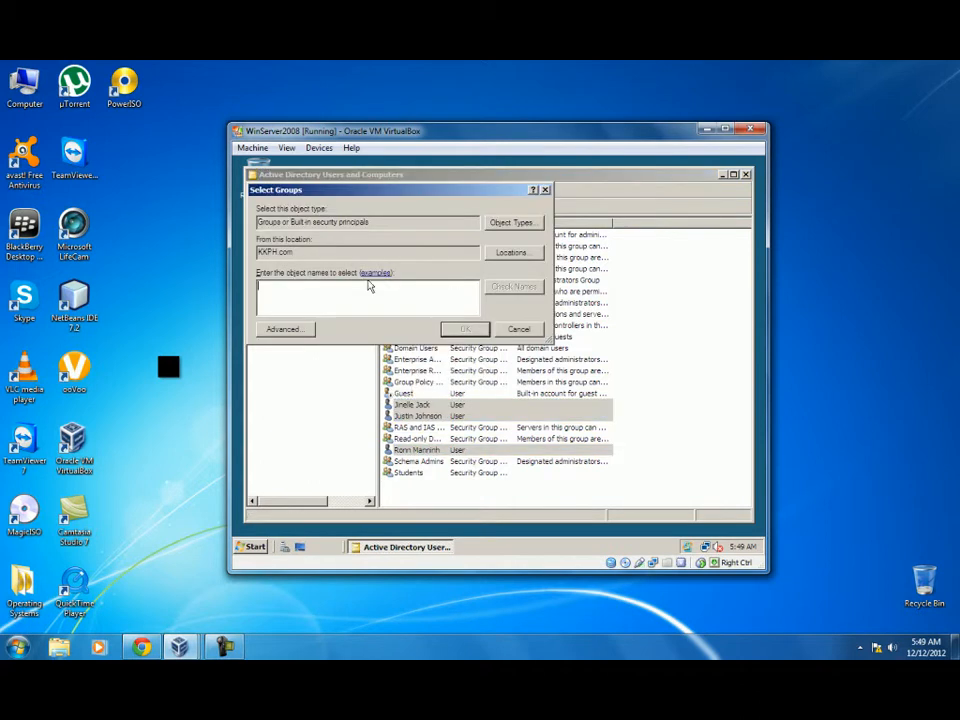
pyautogui.write('students')
pyautogui.click(468, 333)
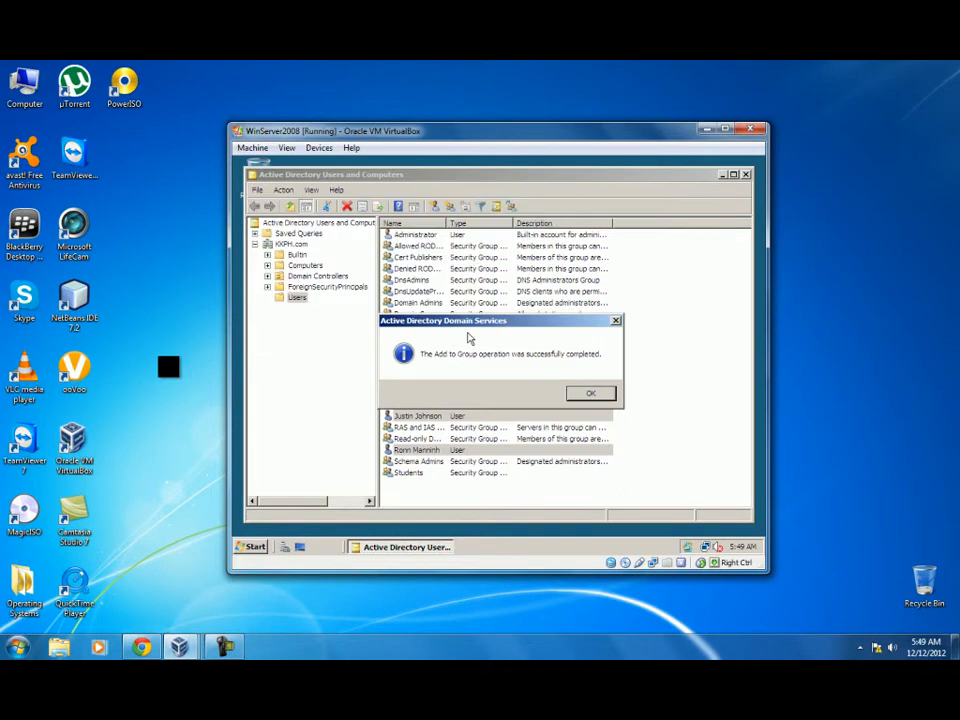
pyautogui.click(603, 400)
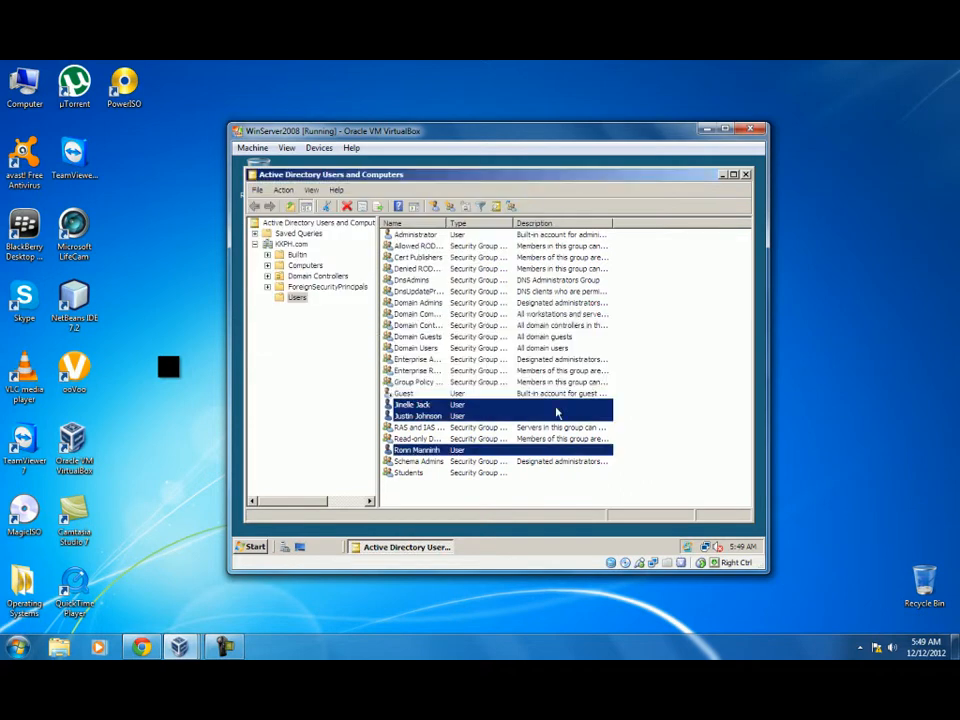
# Open the Students group's properties and confirm its Members tab lists all three users.
pyautogui.rightClick(417, 474)
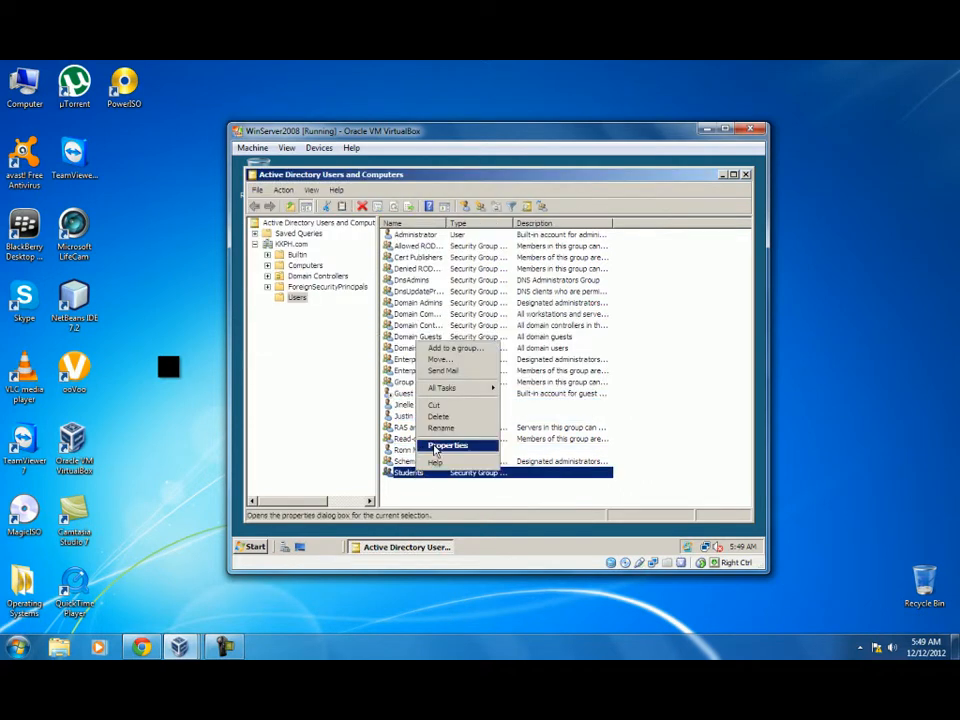
pyautogui.click(435, 452)
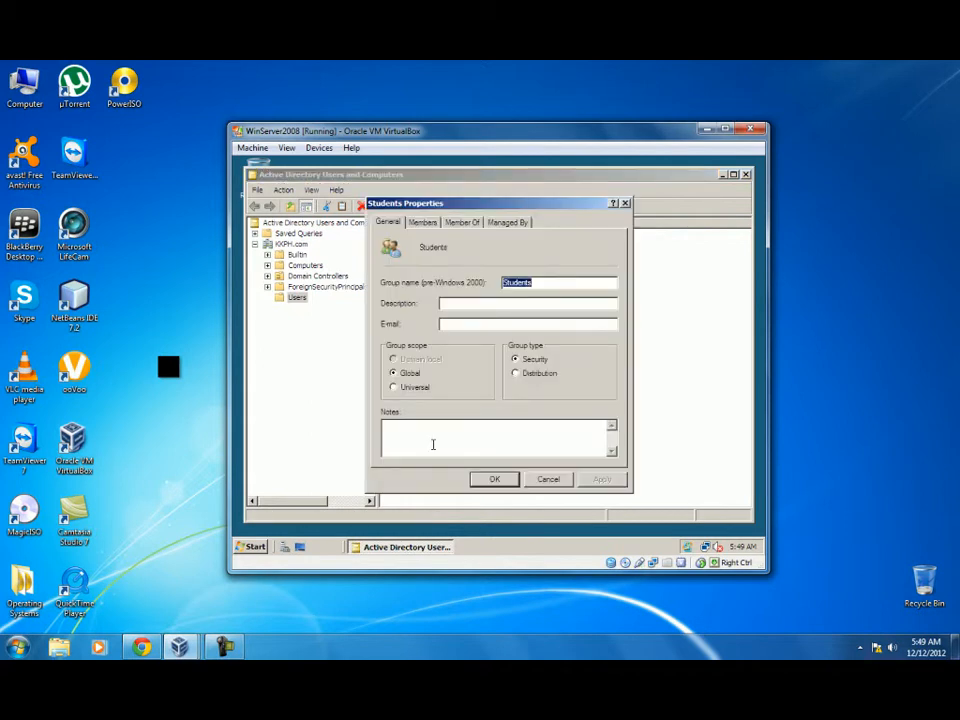
pyautogui.click(422, 222)
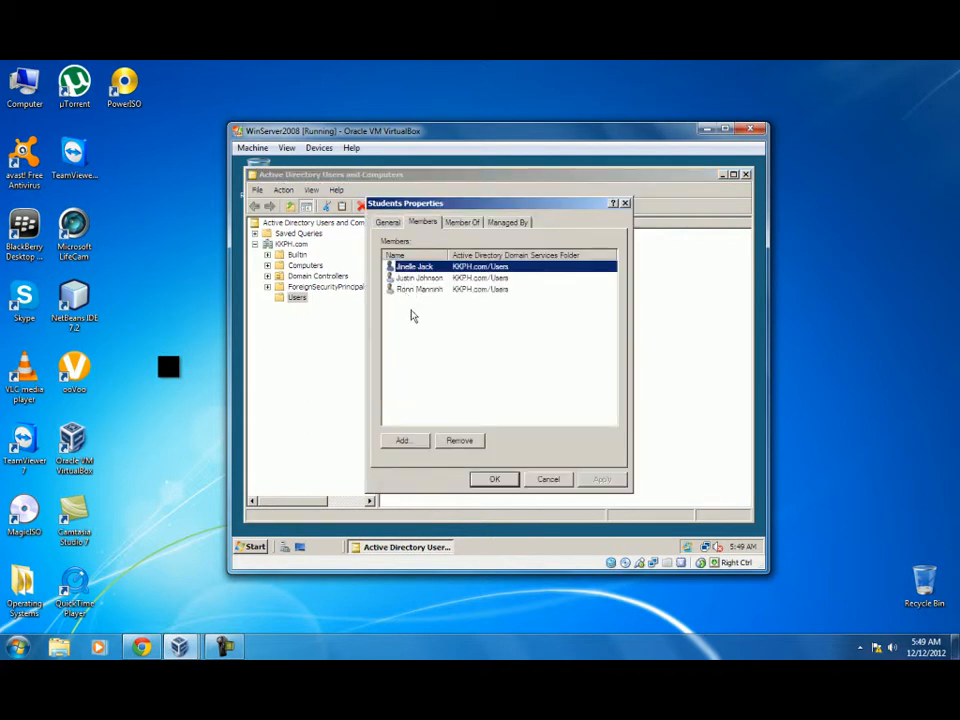
pyautogui.click(494, 480)
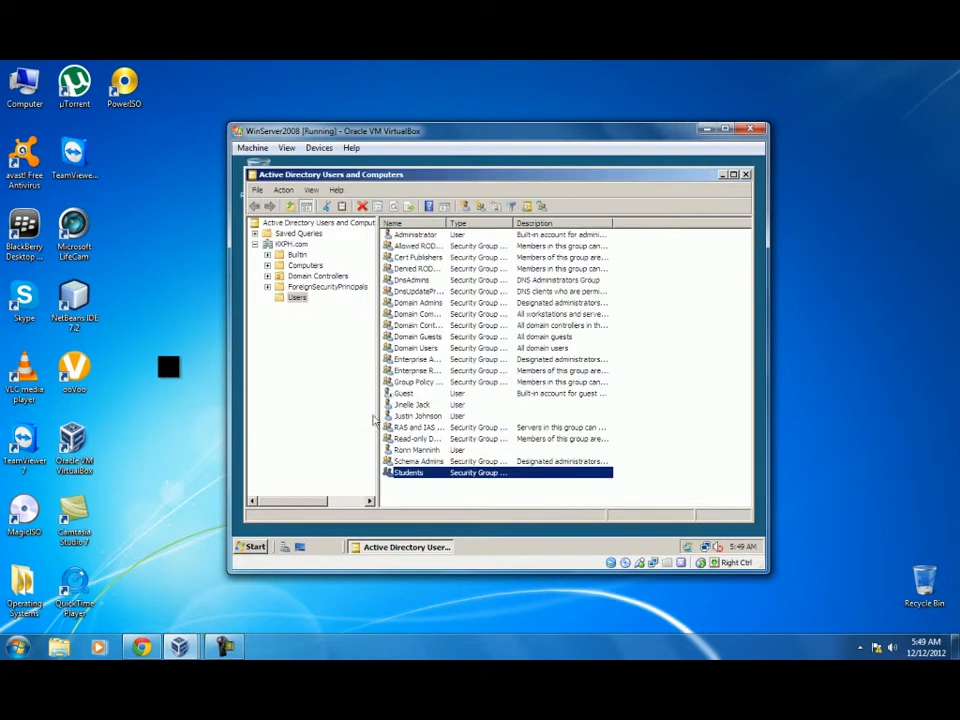
pyautogui.click(253, 548)
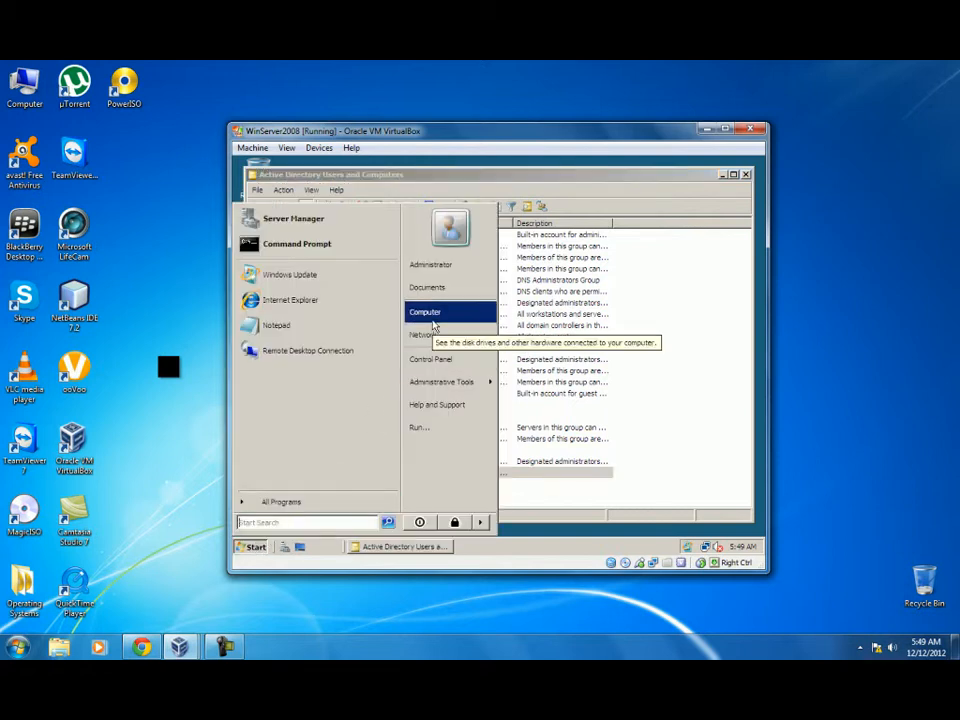
# Open Local Disk (C:) and create a new folder named 'Profiles'.
pyautogui.click(433, 318)
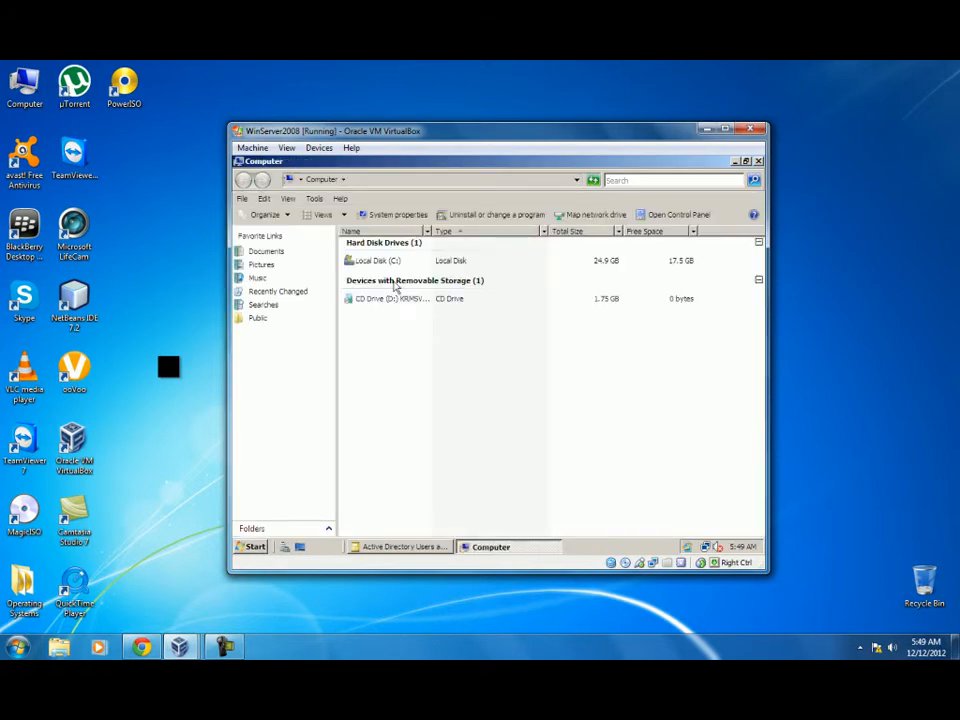
pyautogui.doubleClick(381, 265)
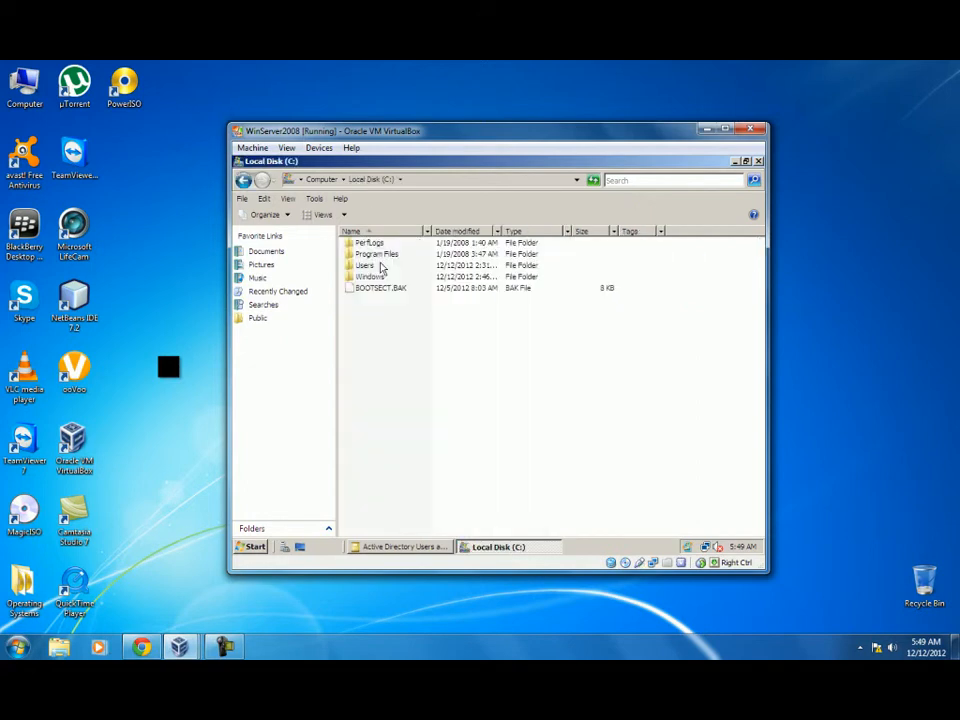
pyautogui.rightClick(381, 356)
pyautogui.moveTo(430, 455)
pyautogui.click(468, 449)
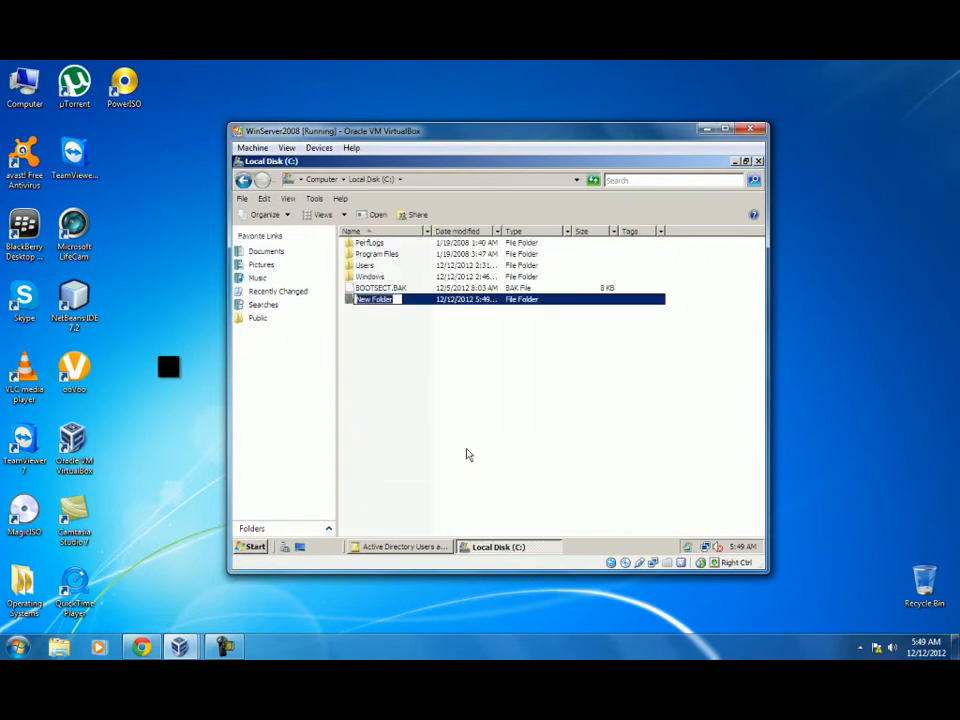
pyautogui.write('Profi')
pyautogui.press('BackSpace')
pyautogui.press('BackSpace')
pyautogui.write('files')
# Create a second folder on C: named 'Home'.
pyautogui.rightClick(427, 370)
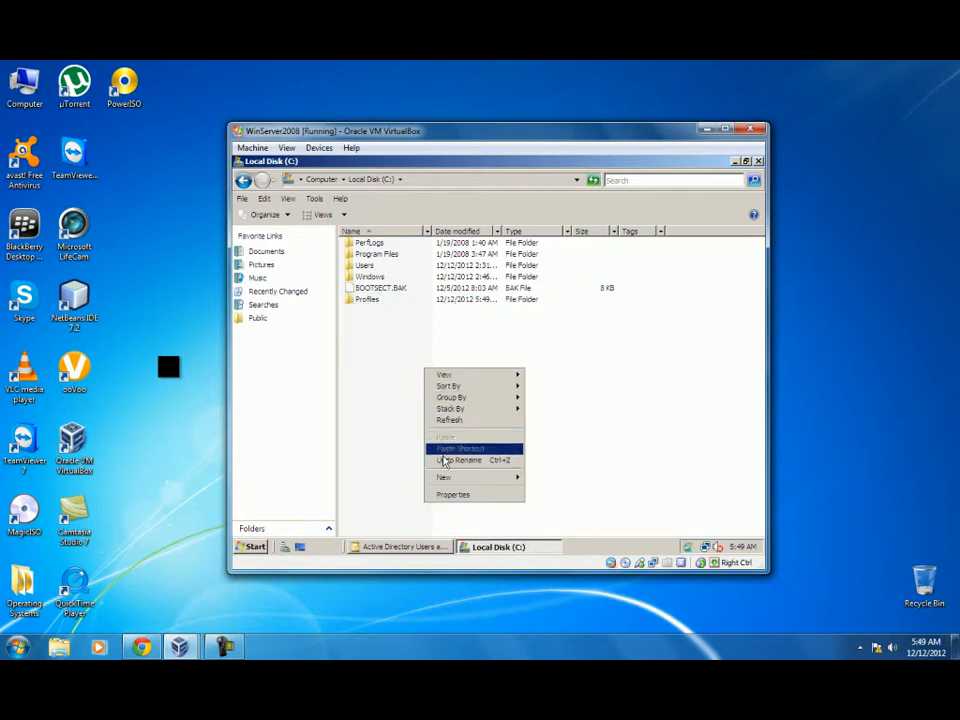
pyautogui.moveTo(445, 484)
pyautogui.click(560, 400)
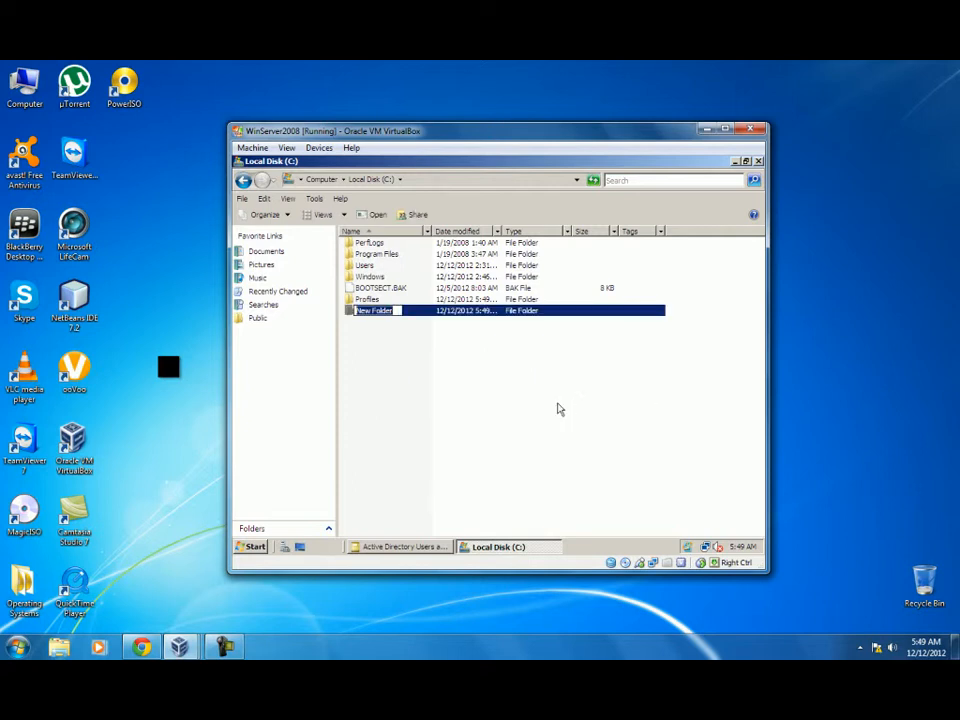
pyautogui.write('Home')
pyautogui.click(404, 335)
# Share the Profiles folder through Advanced Sharing and open its share permissions.
pyautogui.rightClick(368, 300)
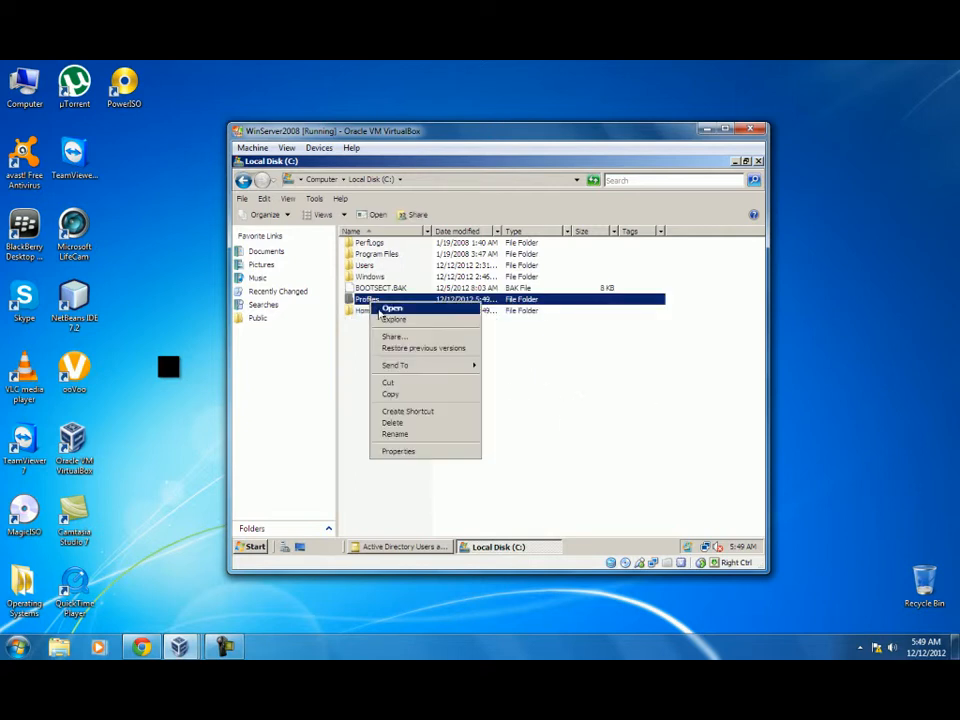
pyautogui.click(397, 451)
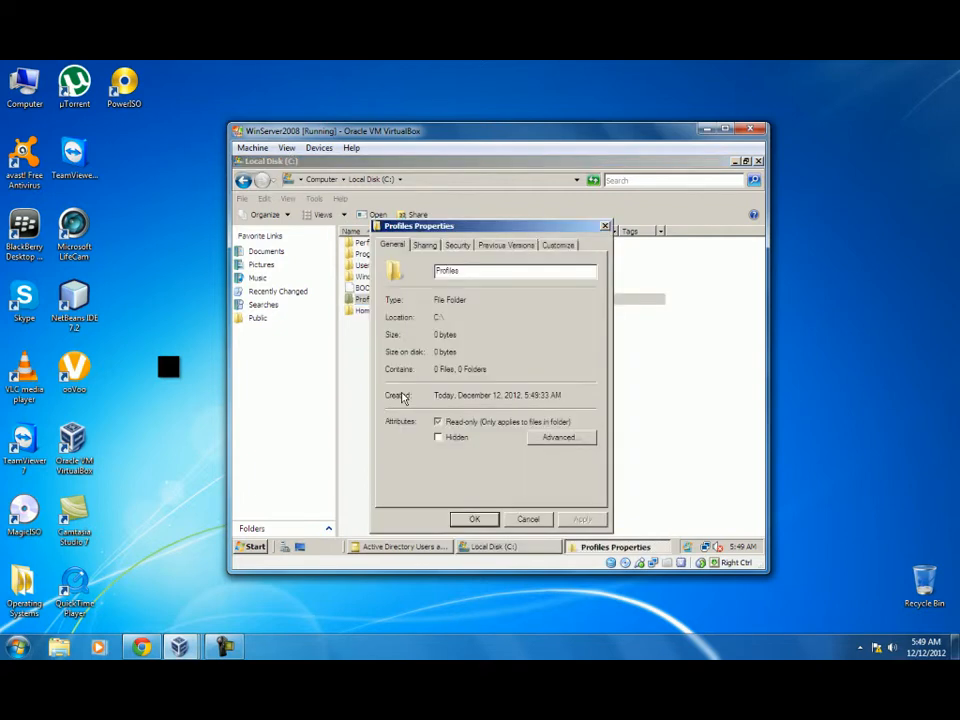
pyautogui.click(516, 519)
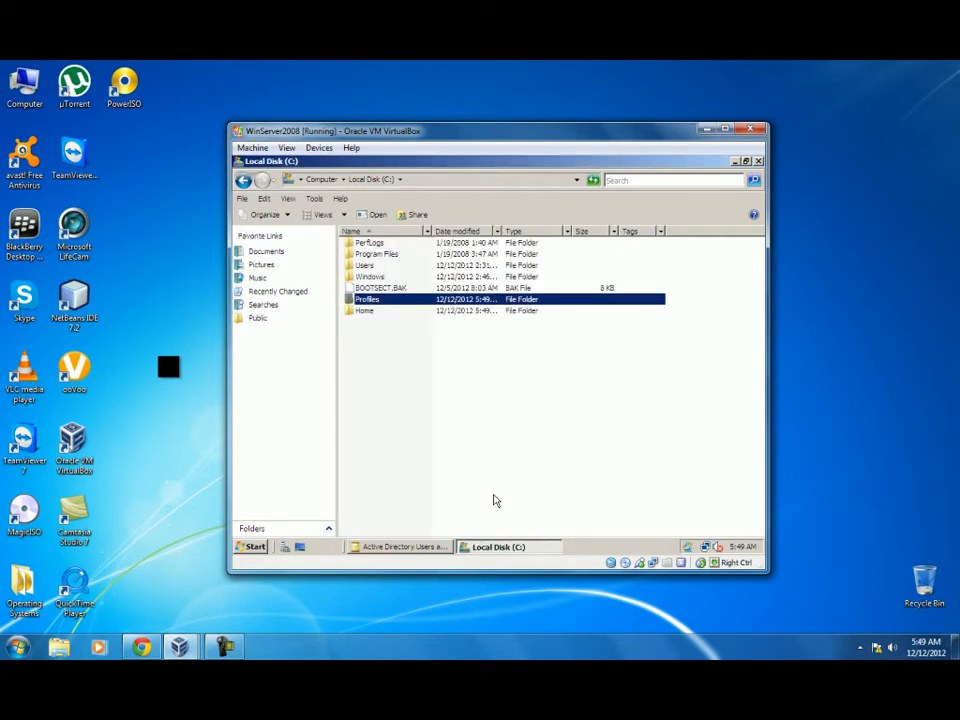
pyautogui.rightClick(363, 299)
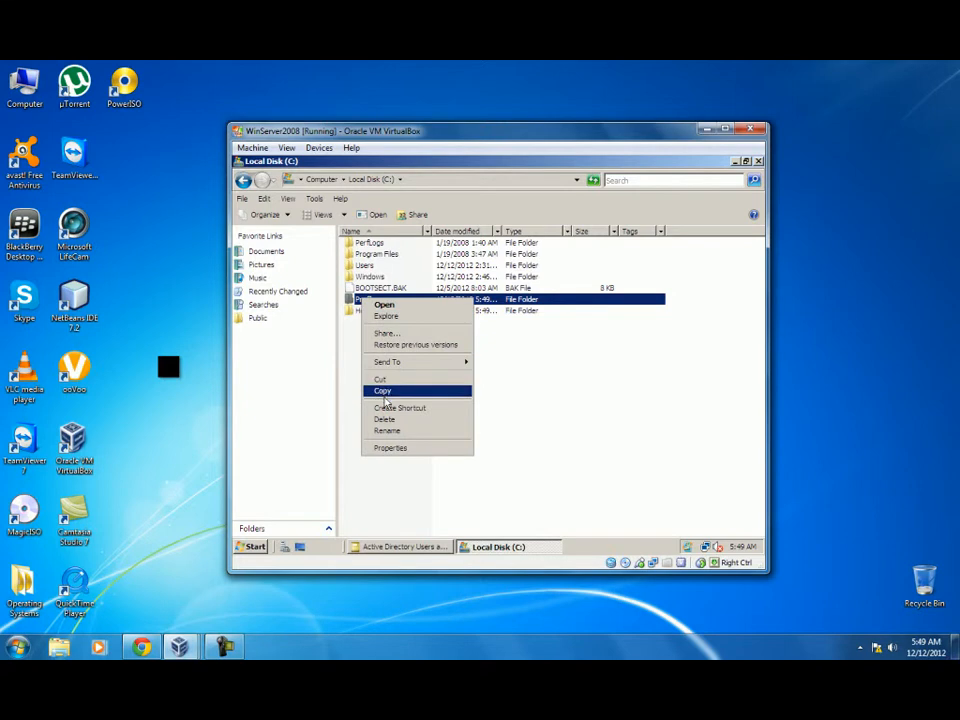
pyautogui.click(391, 448)
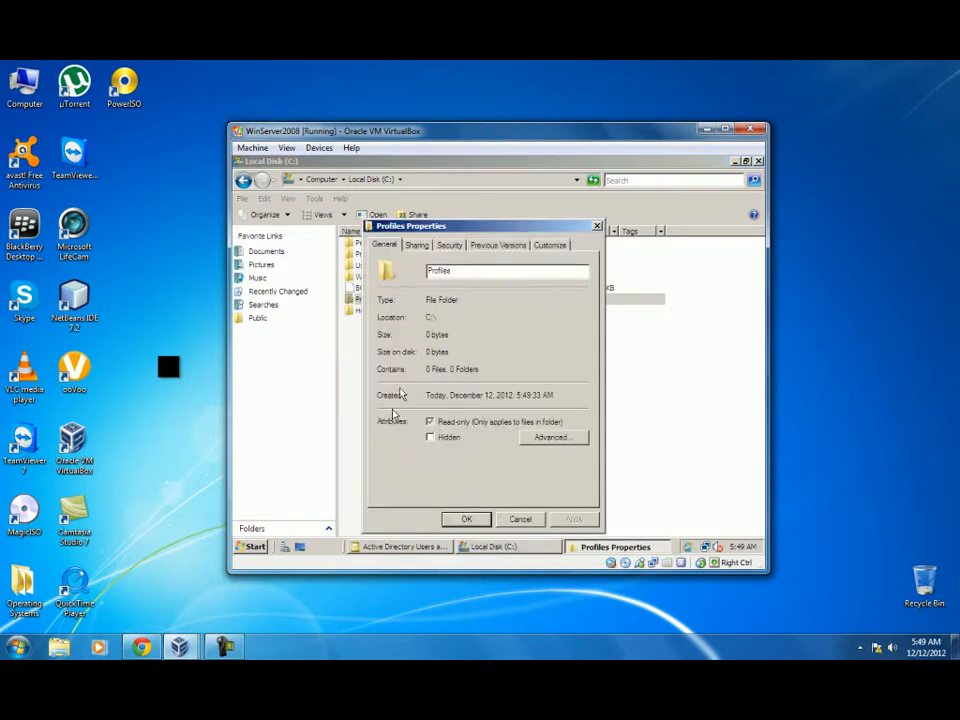
pyautogui.click(418, 246)
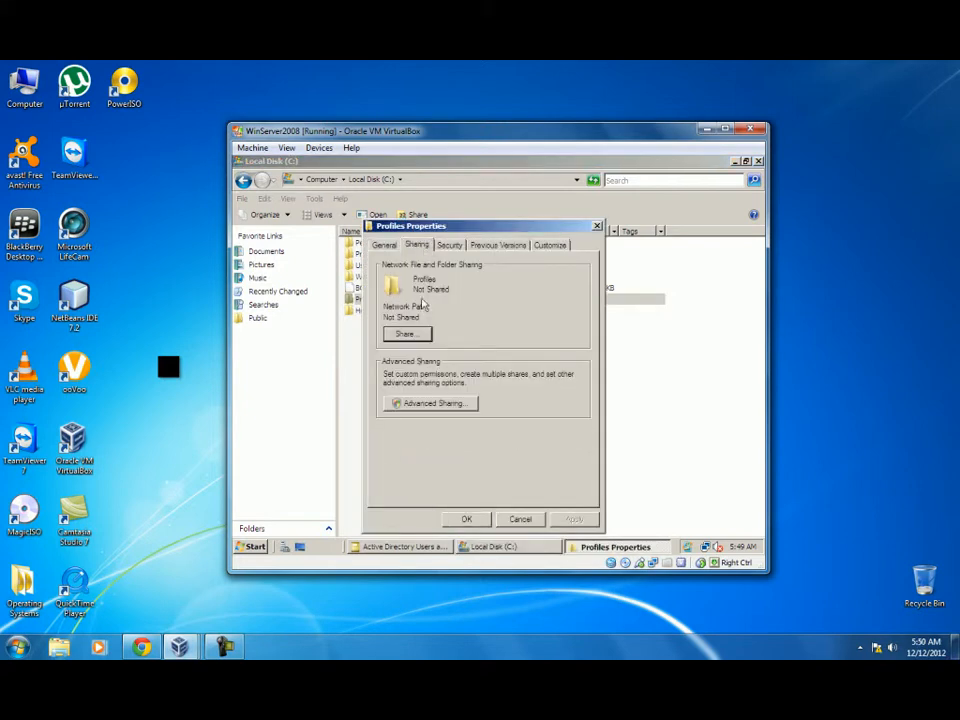
pyautogui.click(422, 406)
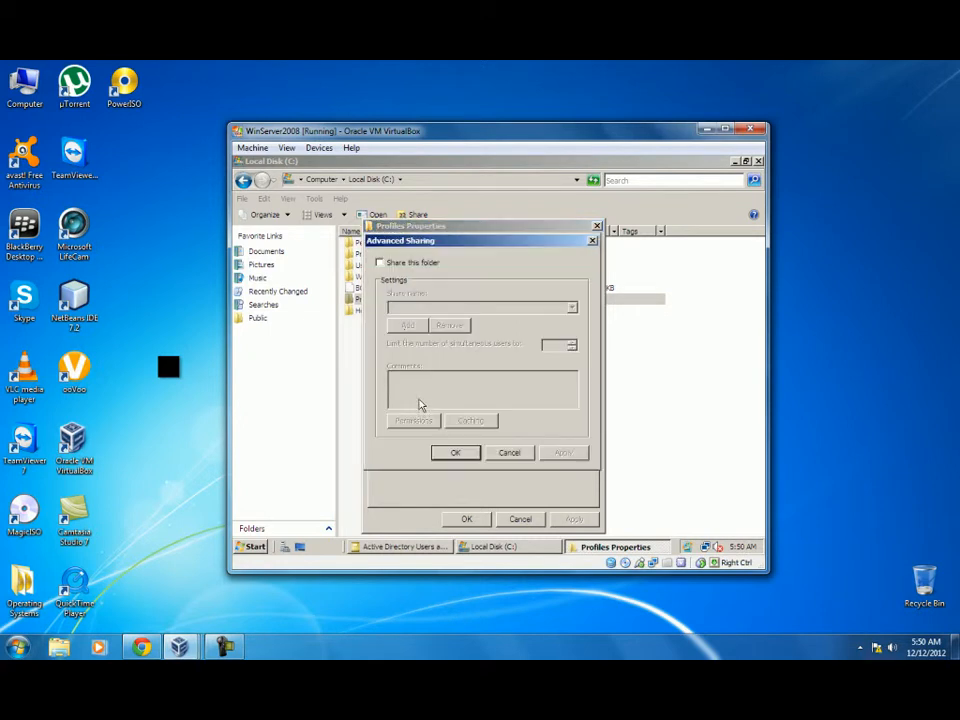
pyautogui.click(380, 263)
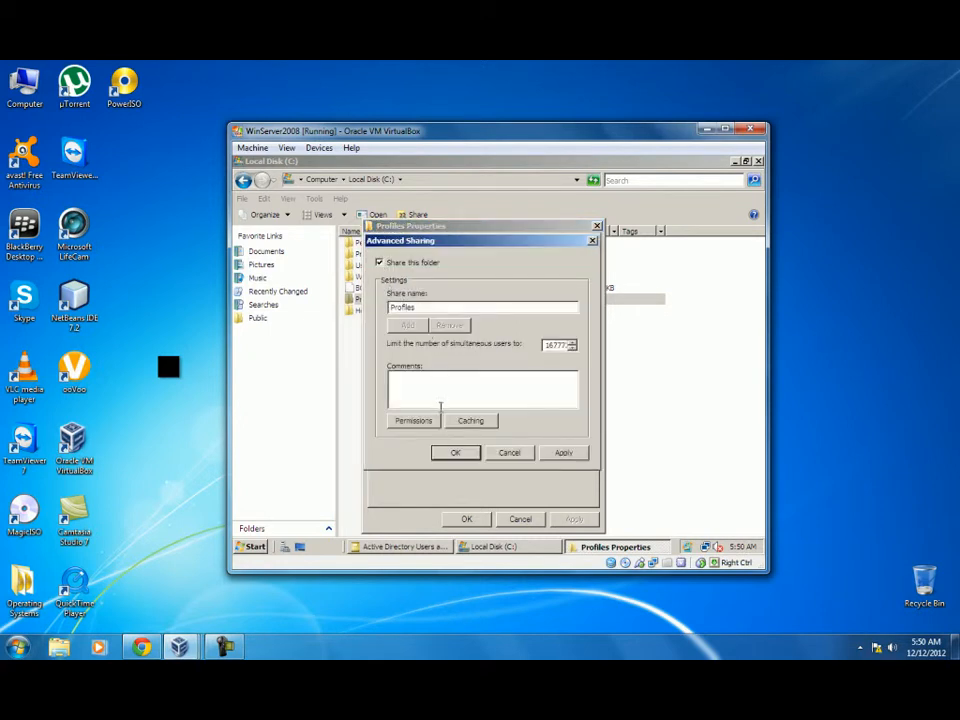
pyautogui.click(413, 421)
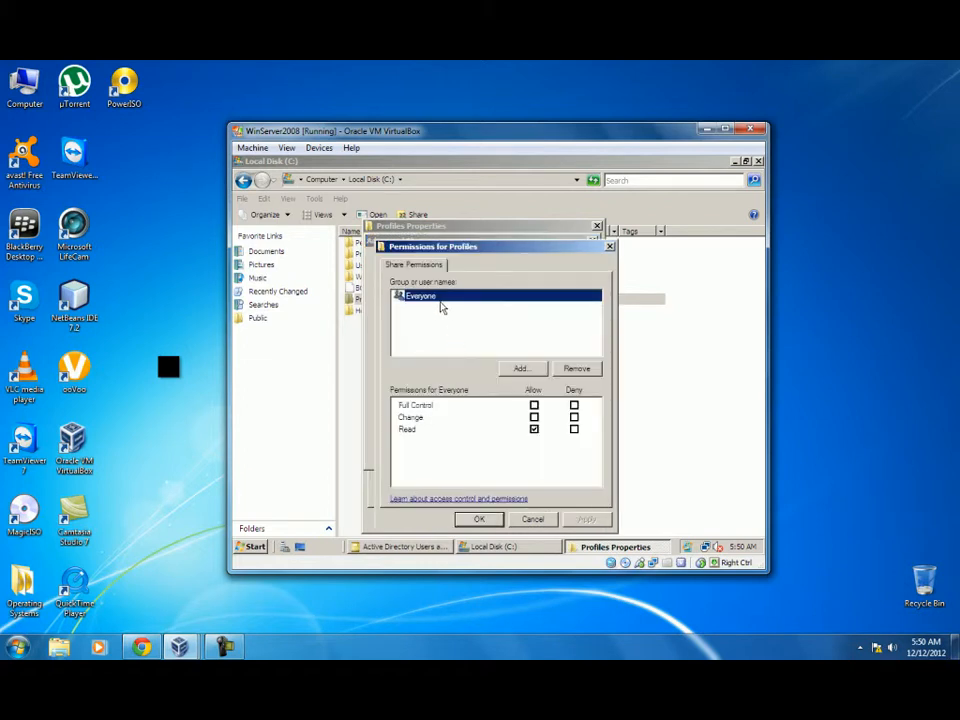
# Replace Everyone in the Profiles share permissions with the Students and Domain Admins groups.
pyautogui.click(576, 368)
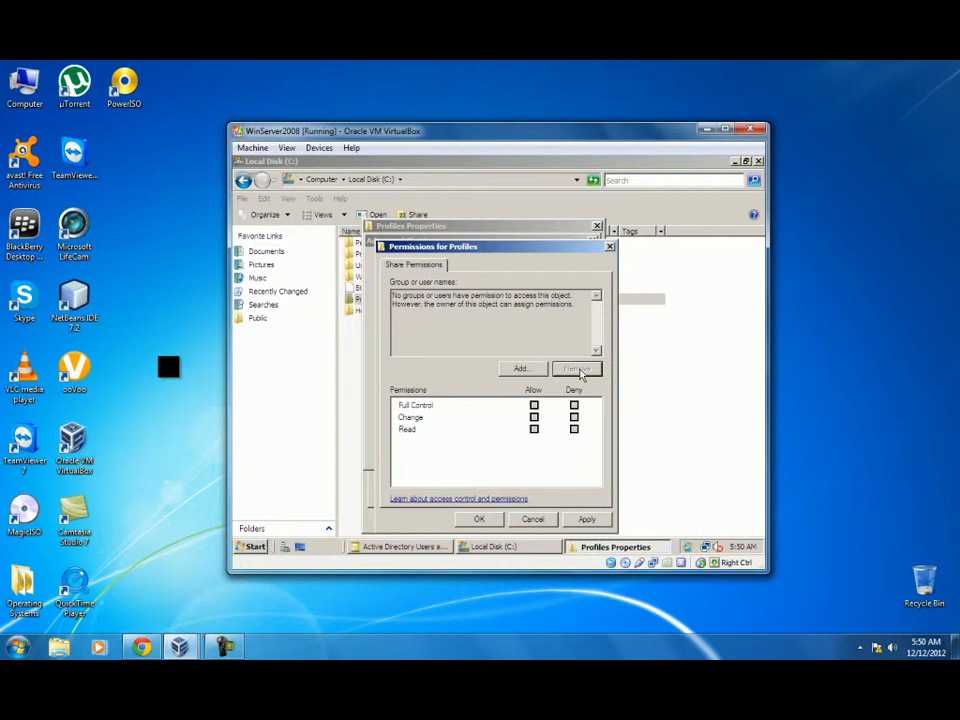
pyautogui.click(520, 369)
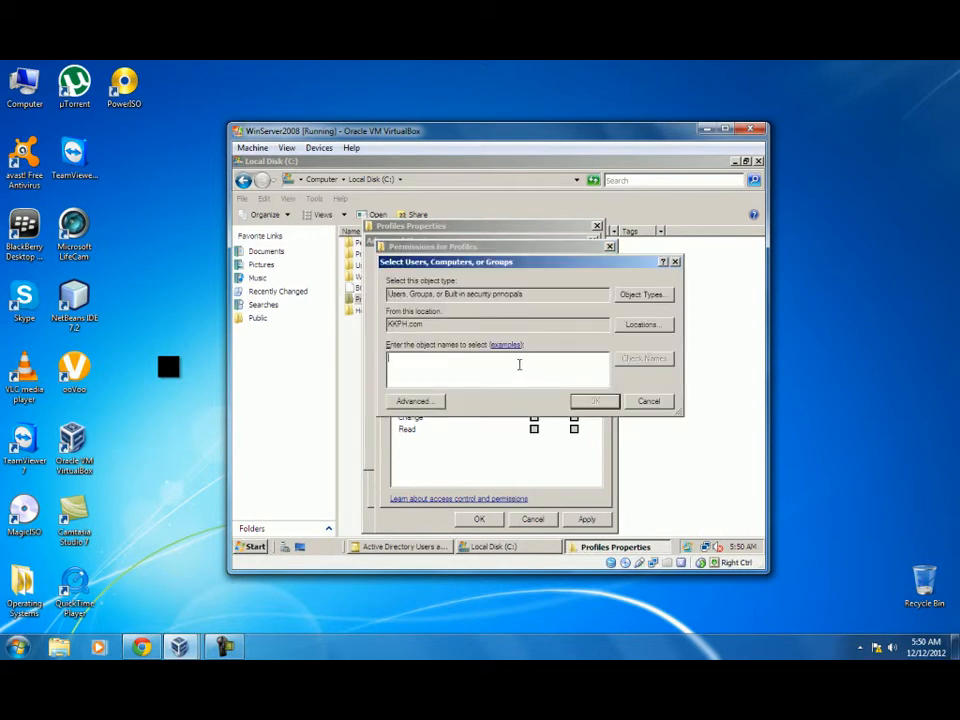
pyautogui.write('d')
pyautogui.click(591, 402)
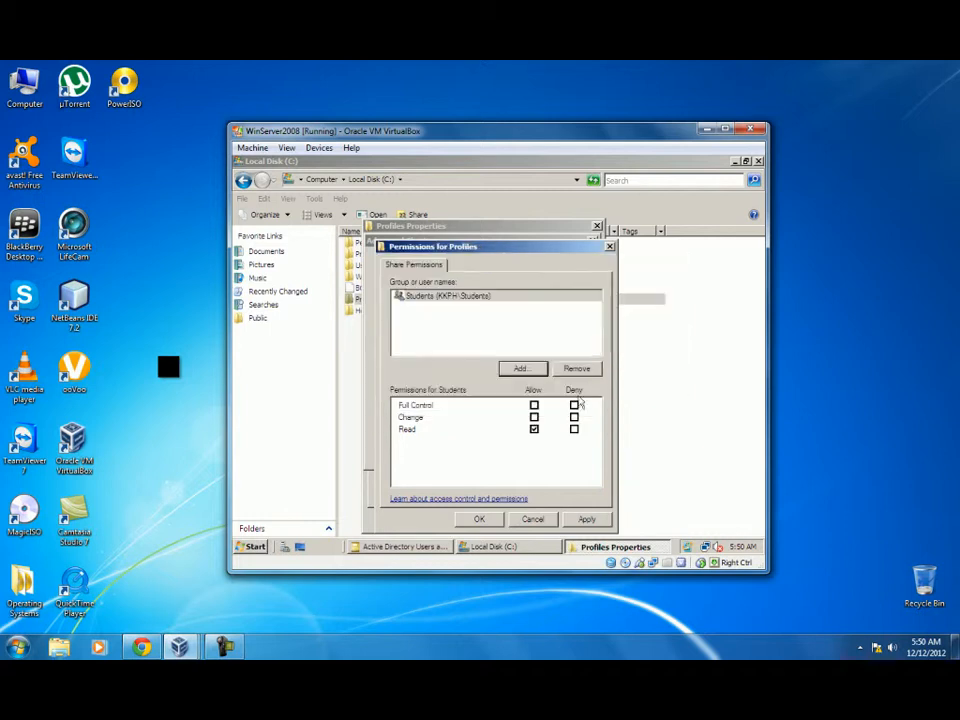
pyautogui.click(528, 369)
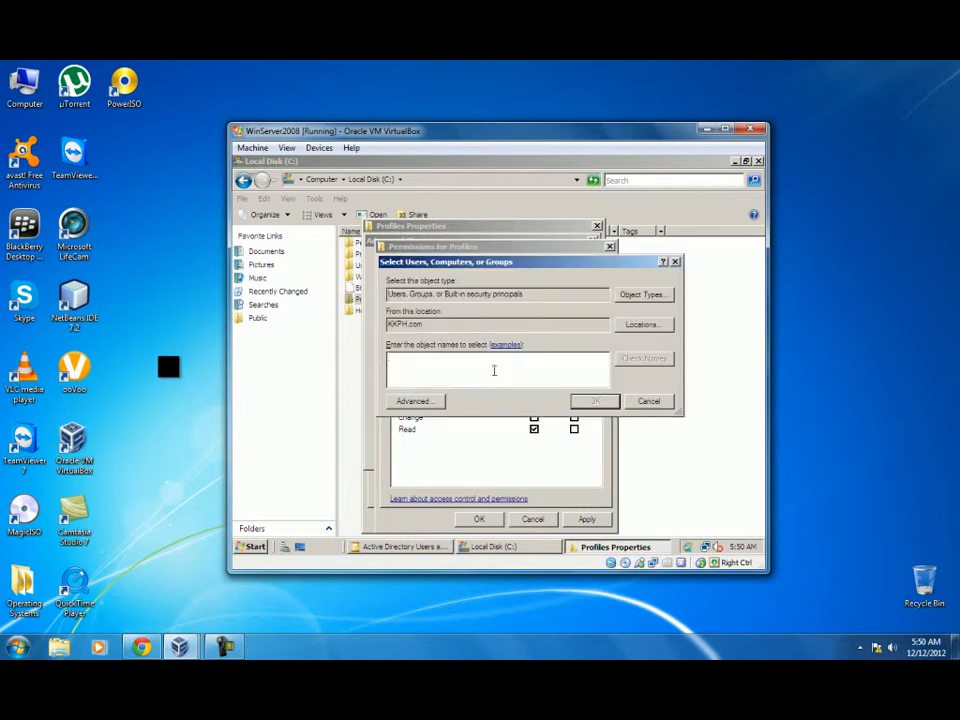
pyautogui.write('domain admin')
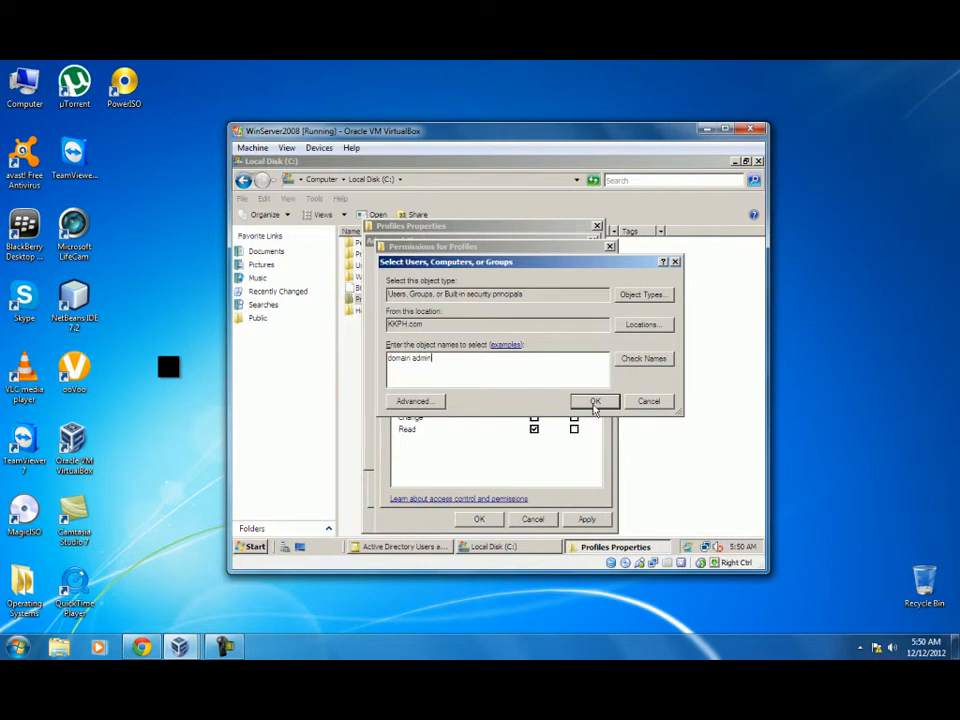
pyautogui.click(594, 401)
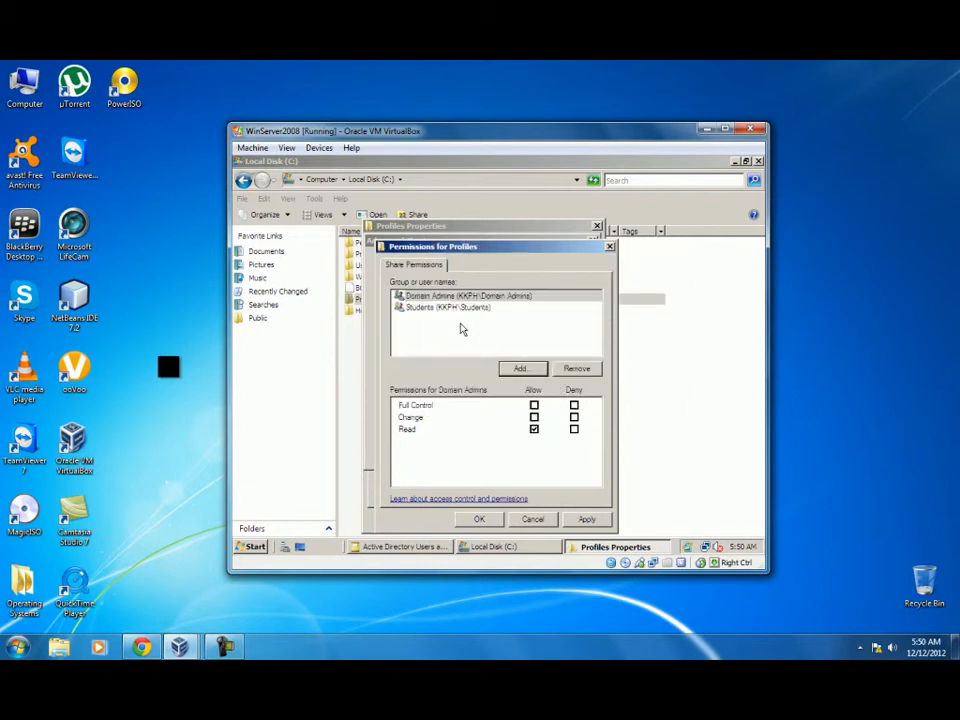
# Grant Domain Admins Full Control and Students Change, then apply and close the Profiles sharing dialogs.
pyautogui.click(534, 405)
pyautogui.click(444, 311)
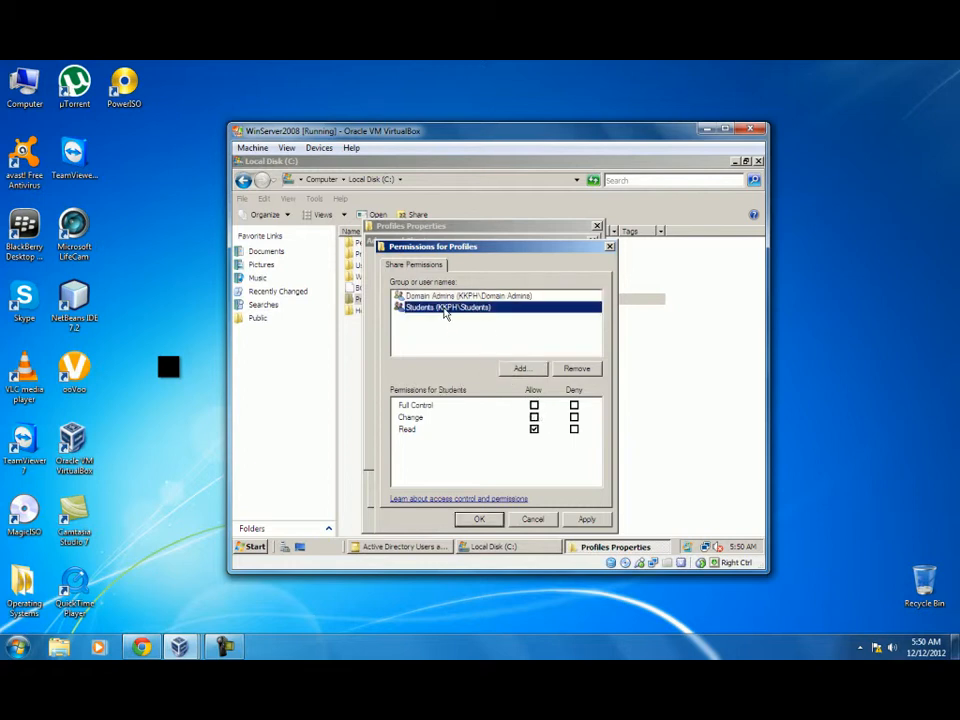
pyautogui.click(534, 417)
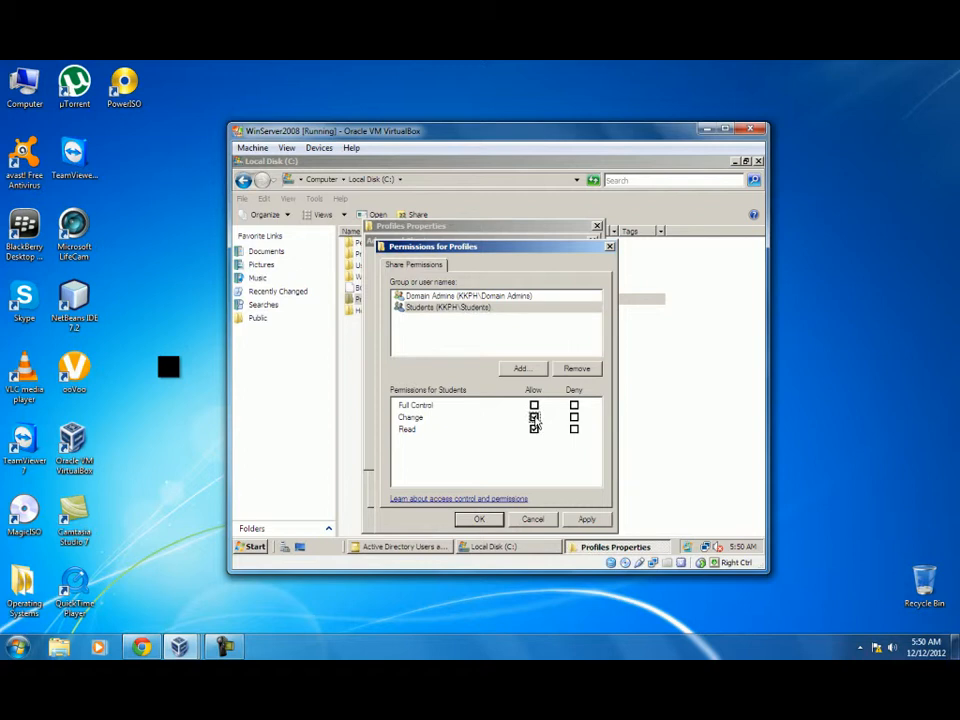
pyautogui.click(586, 521)
pyautogui.click(490, 519)
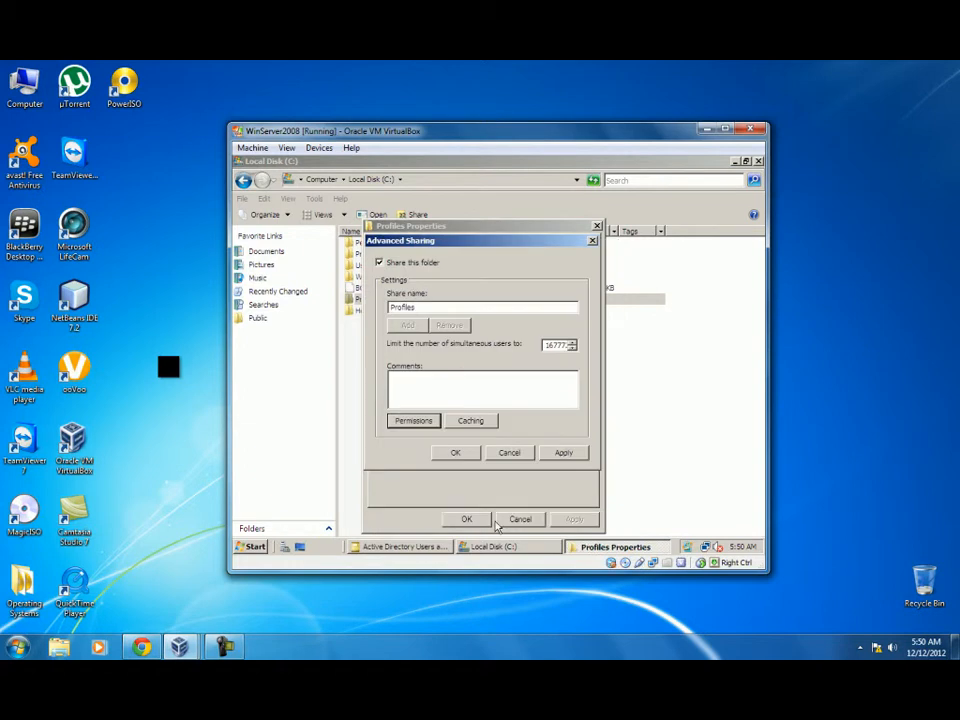
pyautogui.click(561, 453)
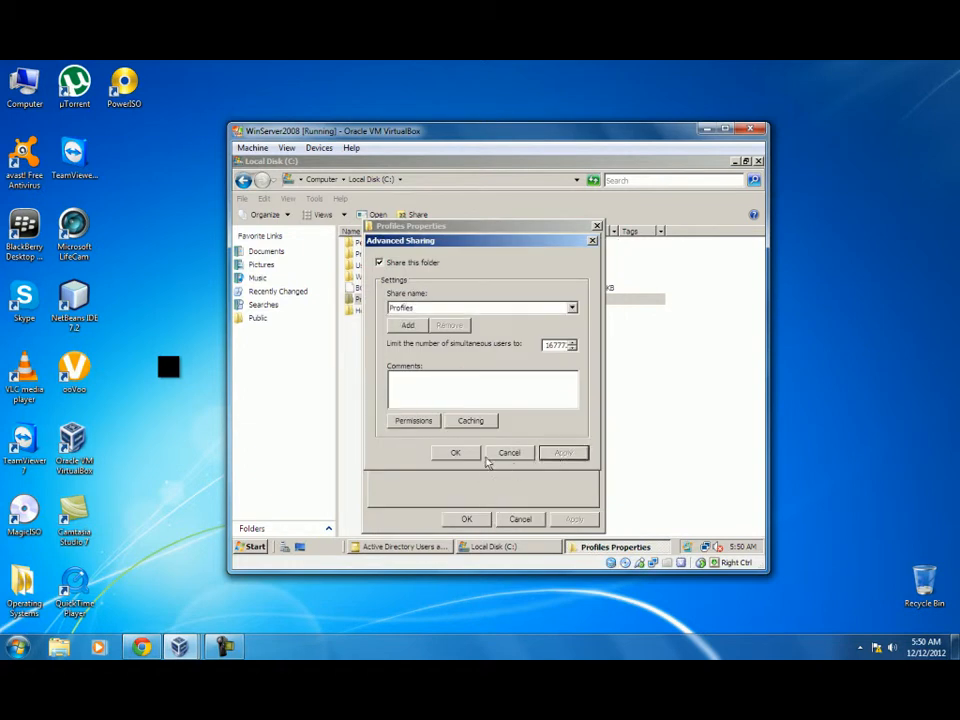
pyautogui.click(455, 453)
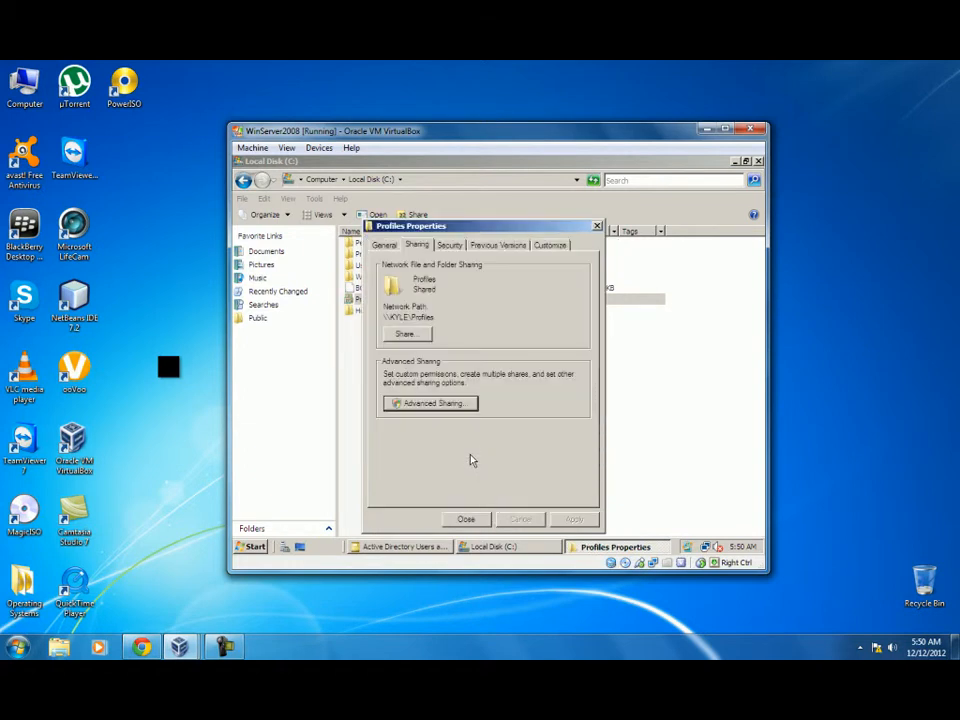
pyautogui.click(466, 519)
# Share the Home folder under the share name Home and bring up its share permissions.
pyautogui.rightClick(363, 311)
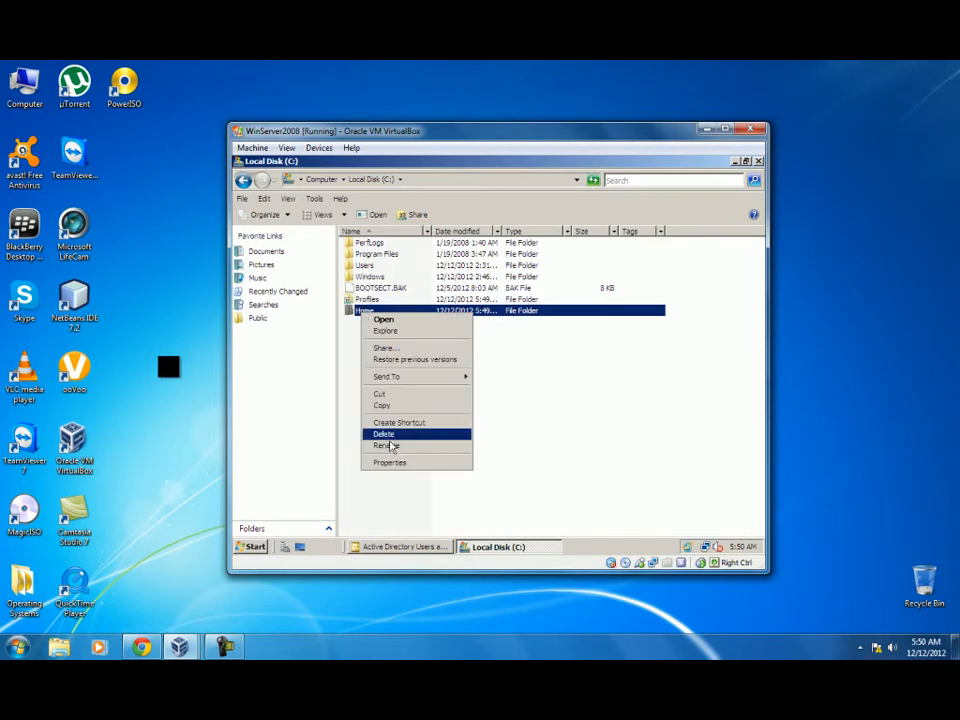
pyautogui.click(390, 464)
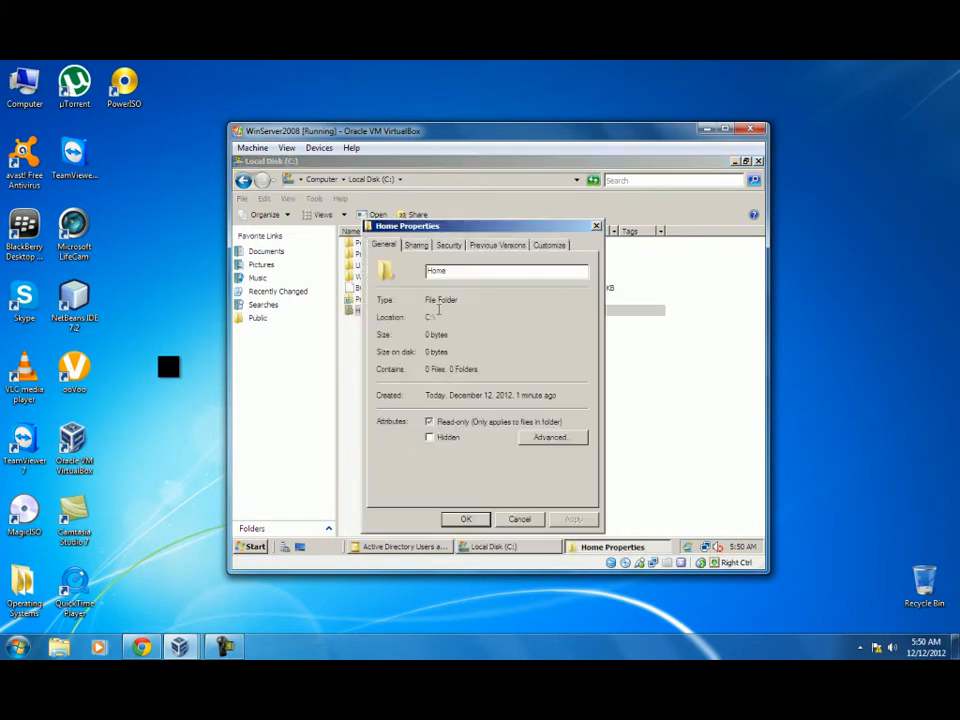
pyautogui.click(416, 245)
pyautogui.click(396, 403)
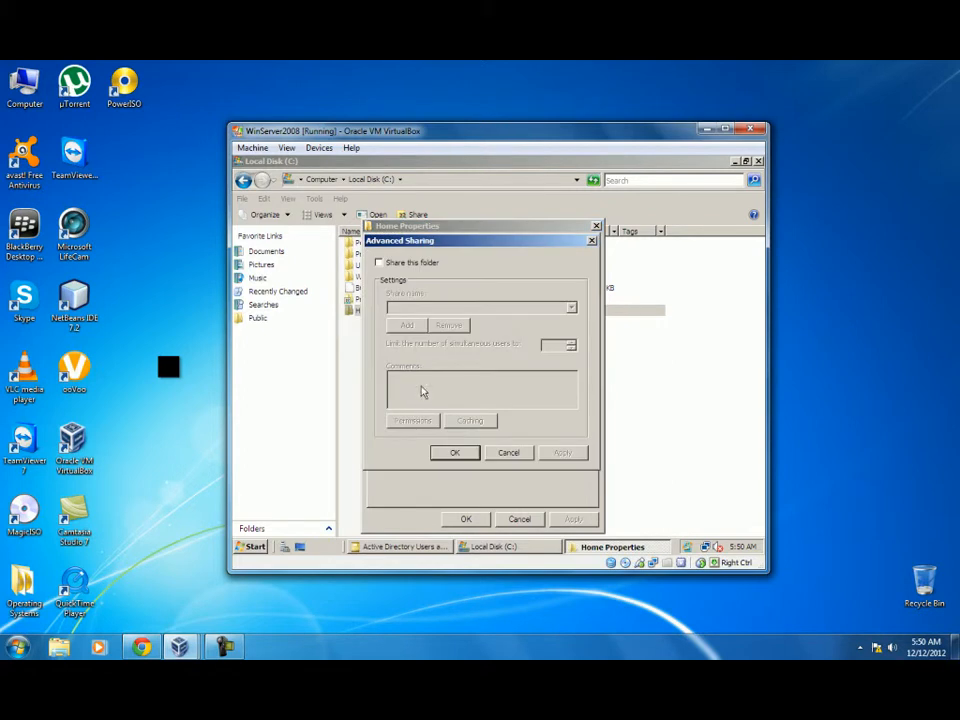
pyautogui.click(378, 262)
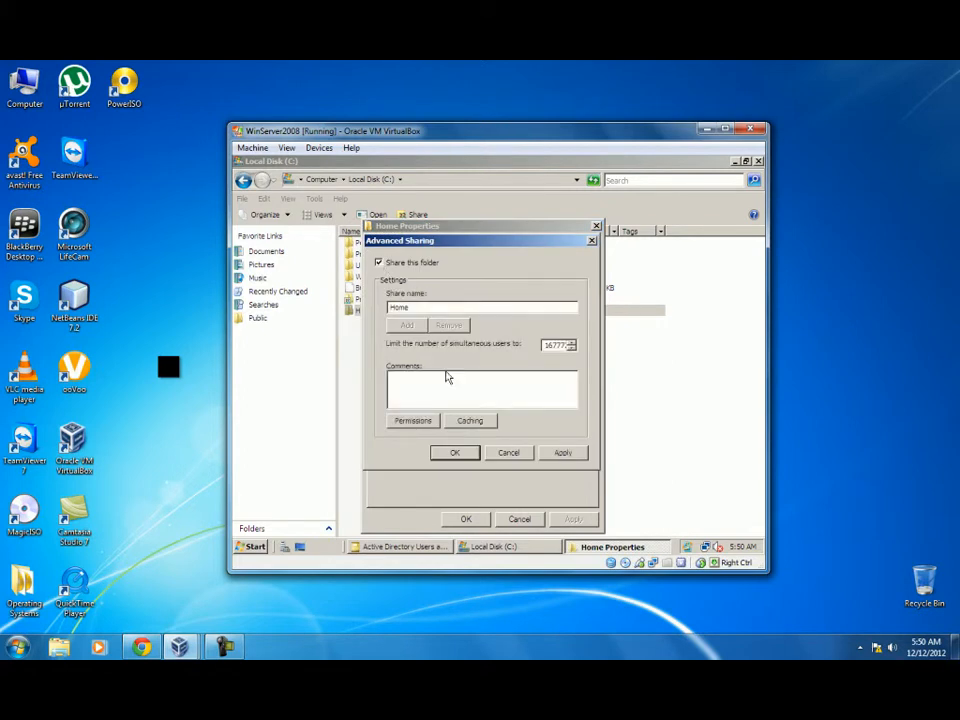
pyautogui.click(424, 420)
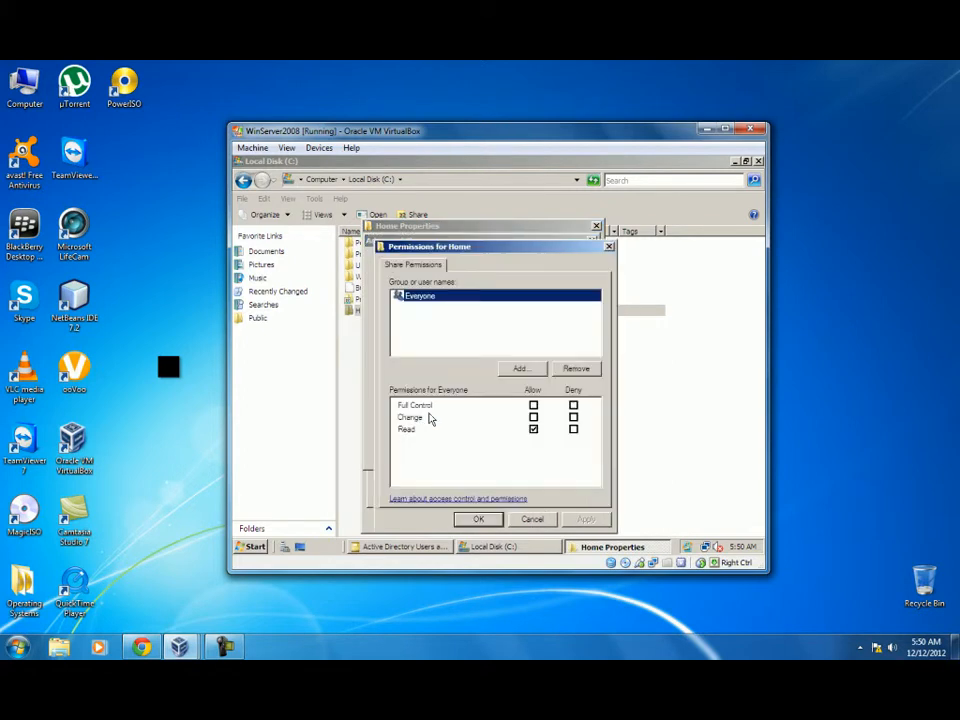
# Replace Everyone with Students and Domain Admins, giving Domain Admins Full Control.
pyautogui.click(567, 368)
pyautogui.click(520, 368)
pyautogui.write('a')
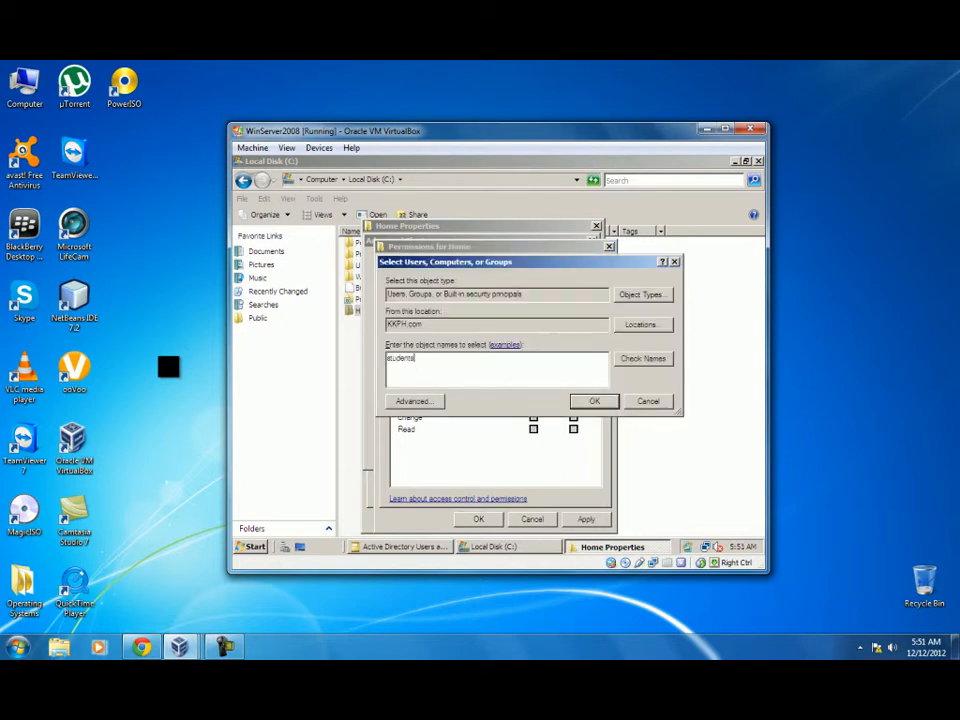
pyautogui.click(594, 401)
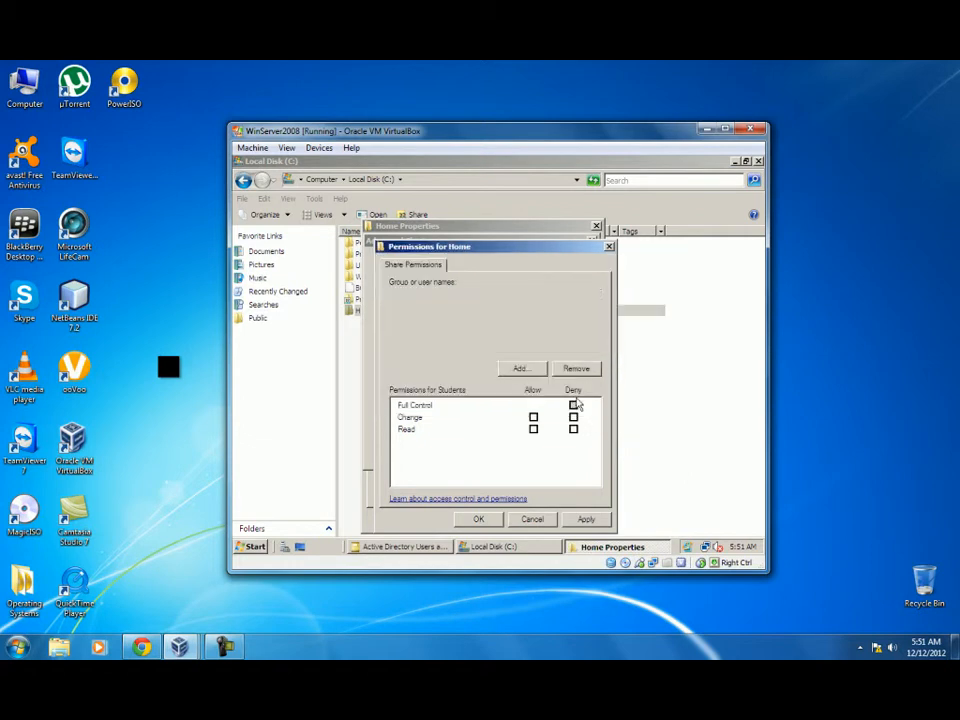
pyautogui.click(522, 369)
pyautogui.write('domain admin')
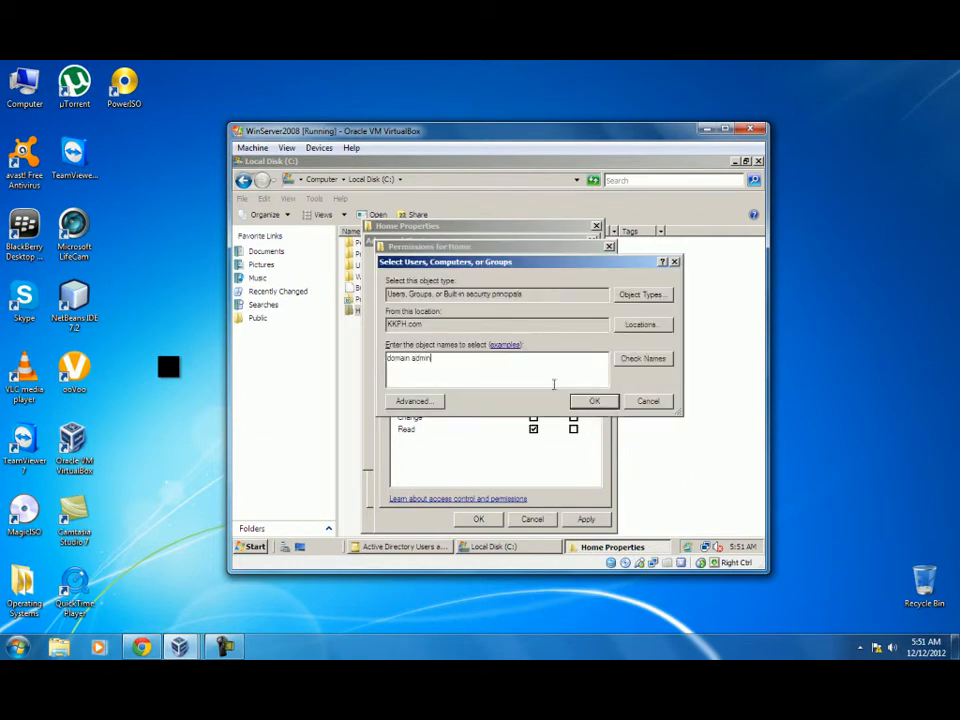
pyautogui.click(590, 401)
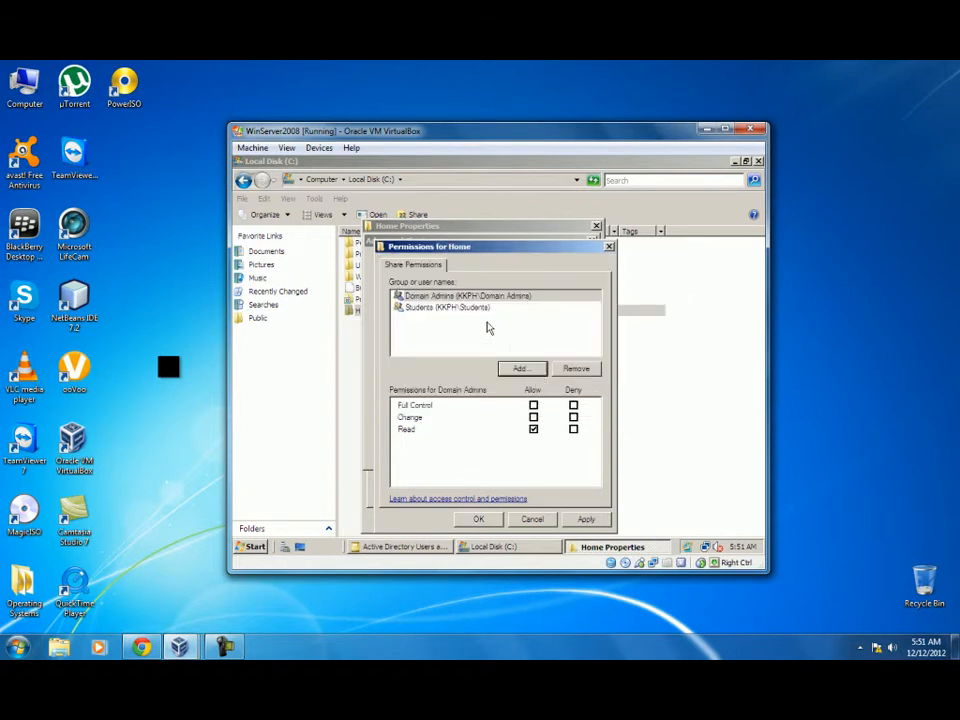
pyautogui.click(533, 405)
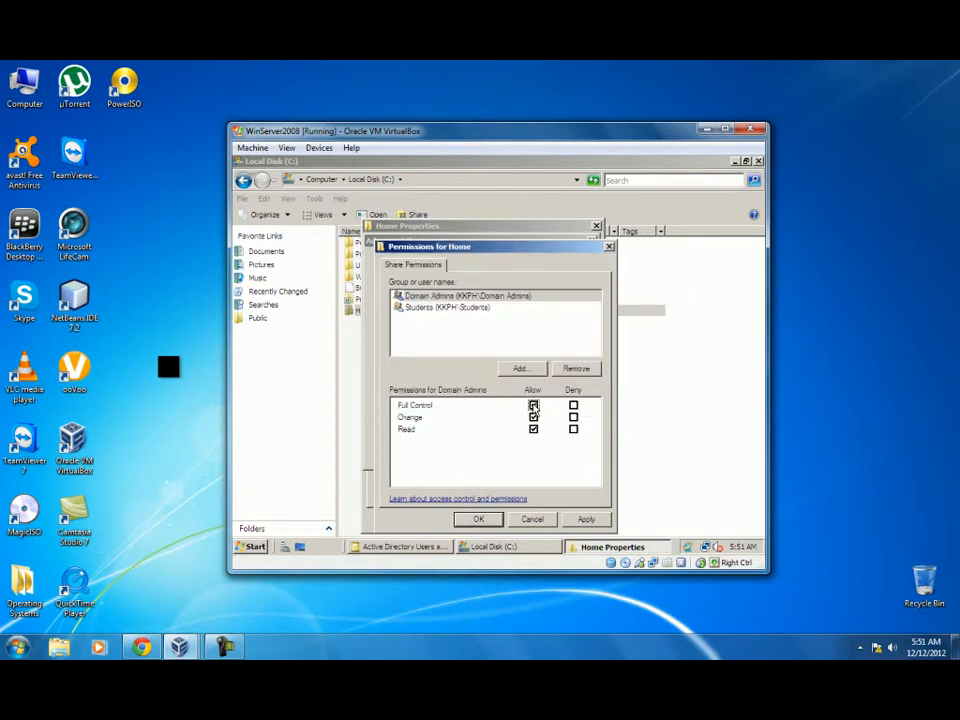
pyautogui.click(420, 307)
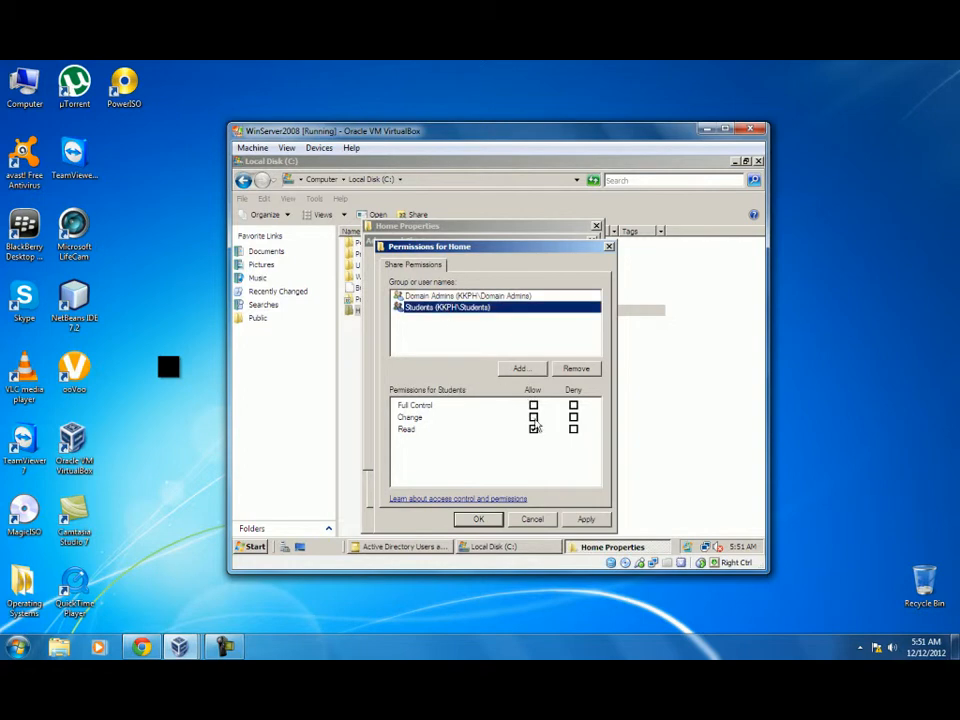
# Apply the Home share permissions and sharing settings, then close the Home properties.
pyautogui.click(582, 519)
pyautogui.click(482, 519)
pyautogui.click(563, 452)
pyautogui.click(458, 454)
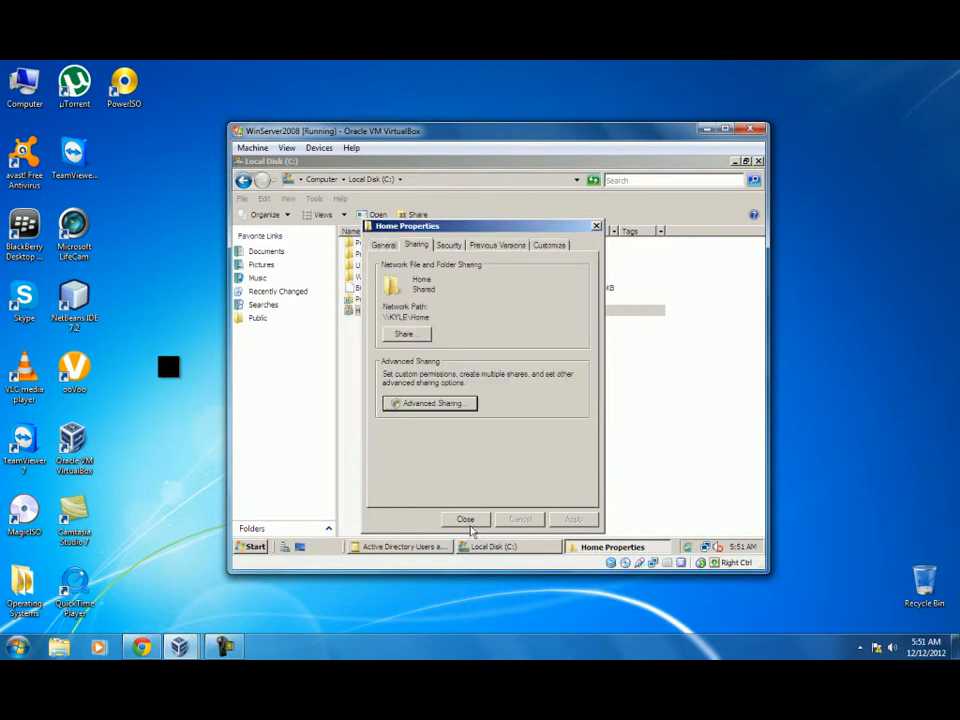
pyautogui.click(465, 519)
pyautogui.click(456, 424)
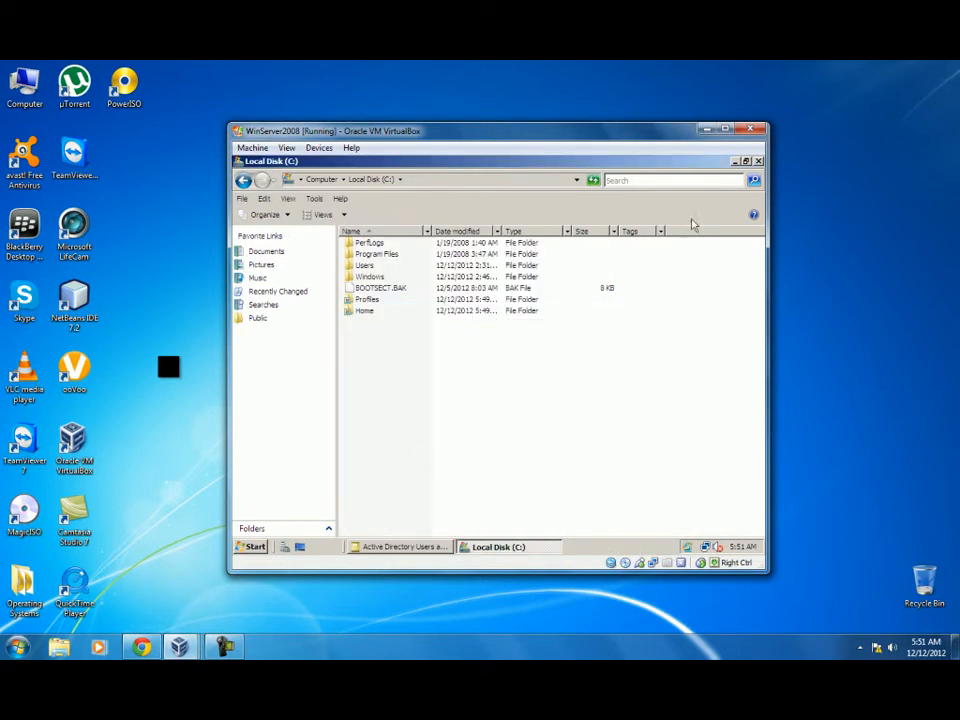
# Close the C: window, select the three user accounts and open their combined properties.
pyautogui.click(759, 161)
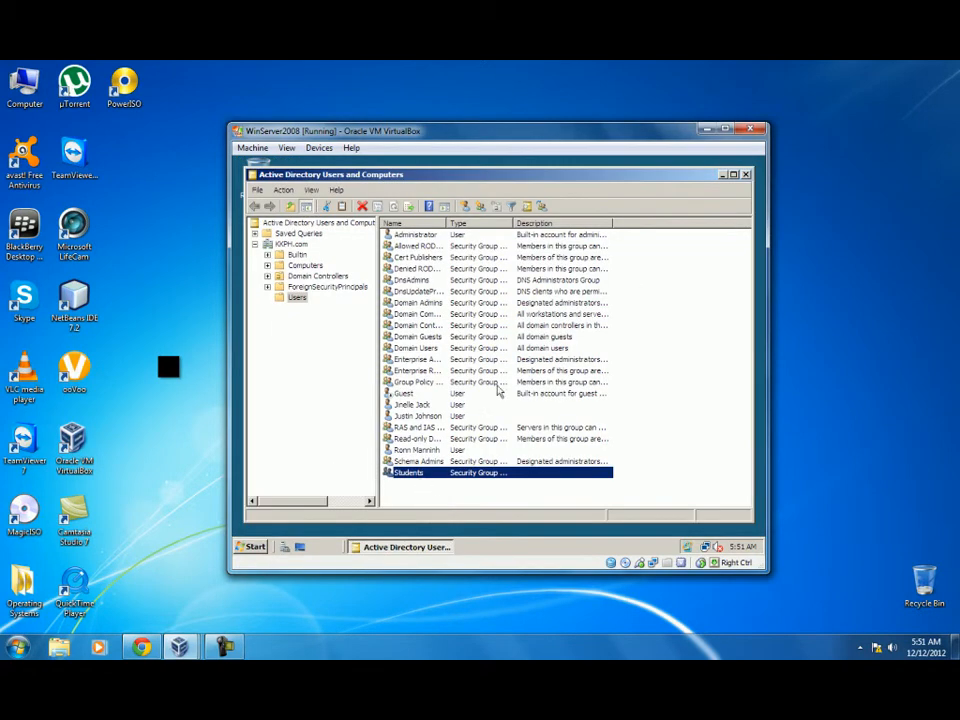
pyautogui.moveTo(486, 180); pyautogui.dragTo(490, 179)
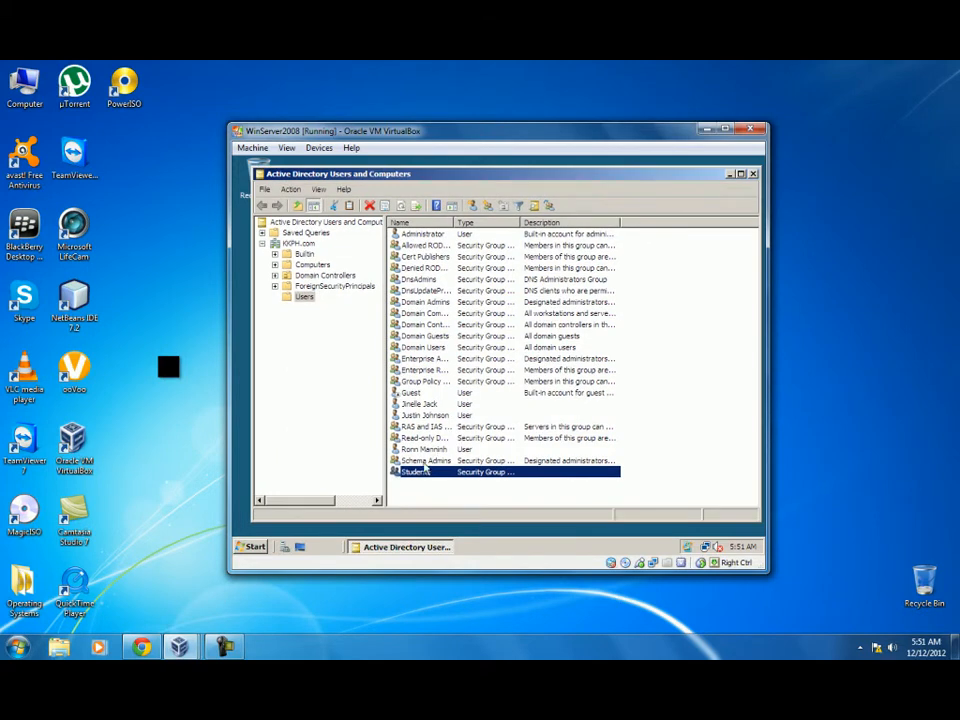
pyautogui.click(415, 404)
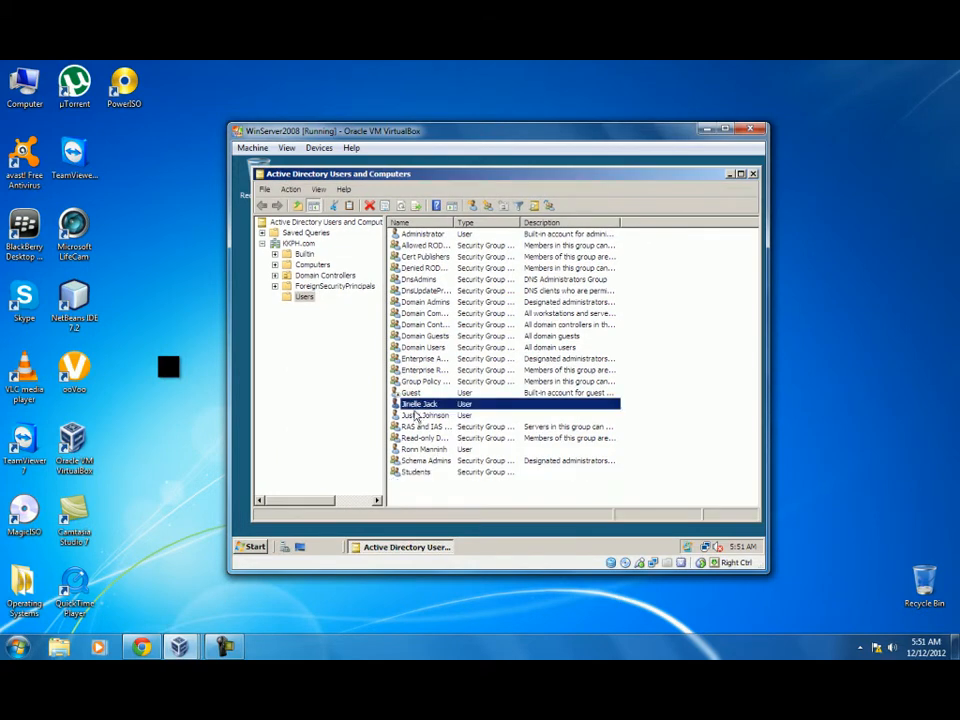
pyautogui.keyDown('ctrl'); pyautogui.click(418, 415); pyautogui.keyUp('ctrl')
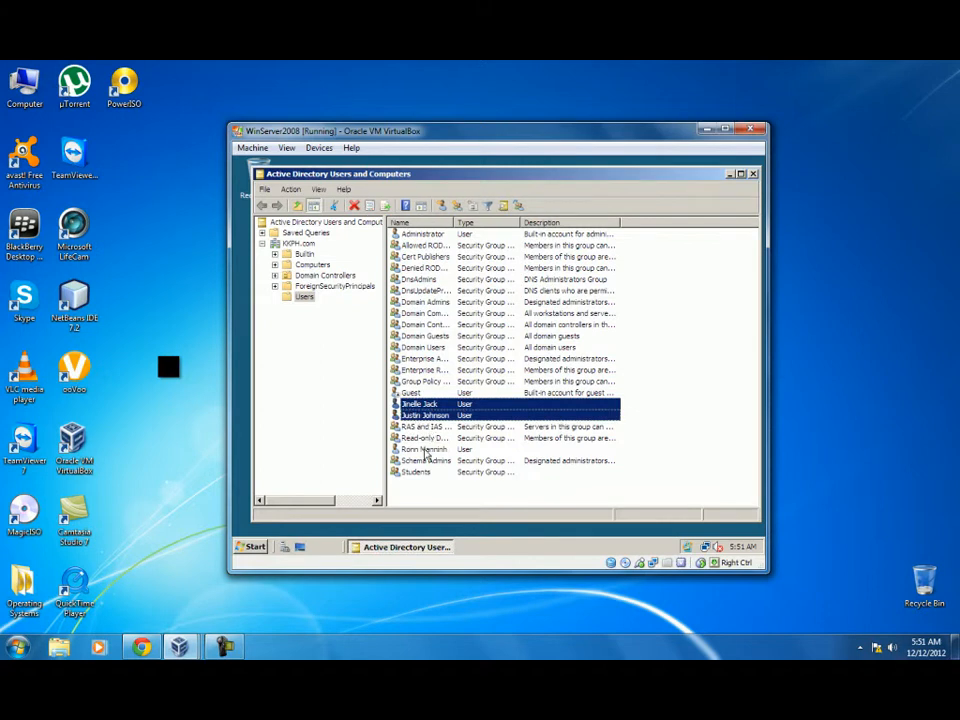
pyautogui.keyDown('ctrl'); pyautogui.click(426, 450); pyautogui.keyUp('ctrl')
pyautogui.rightClick(426, 452)
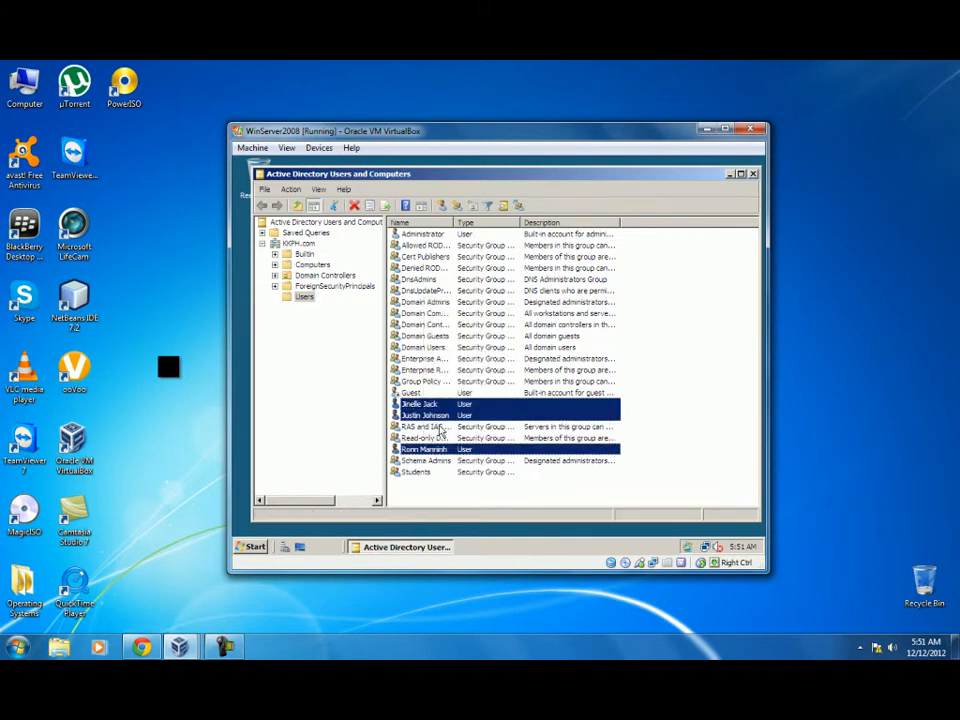
pyautogui.click(439, 427)
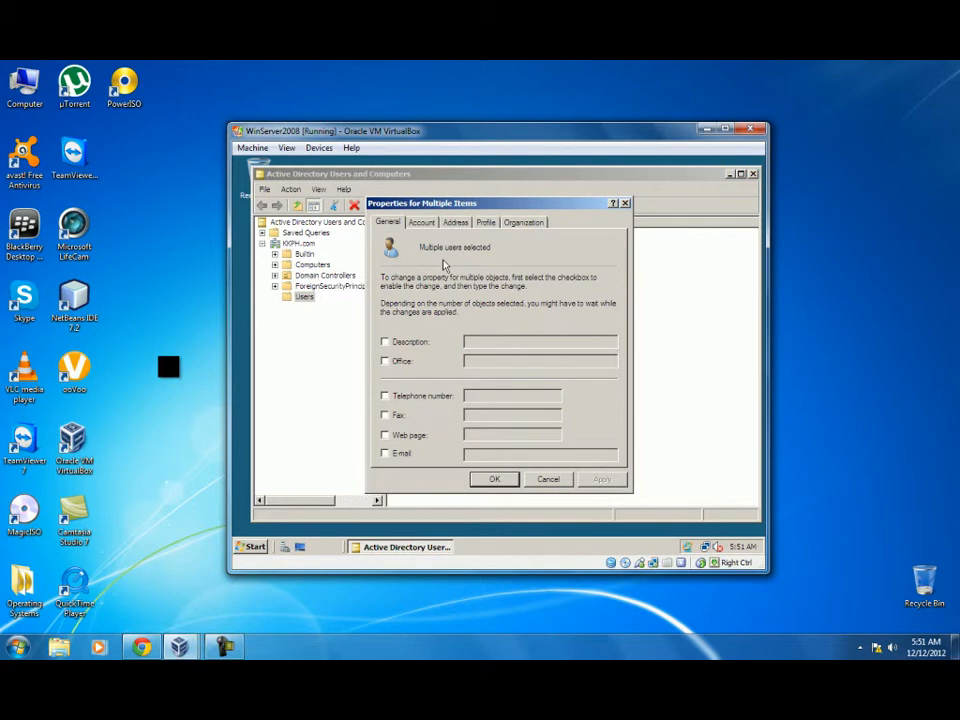
# Set the three users' profile path to \\Kyle\Profiles\%username%.
pyautogui.click(487, 221)
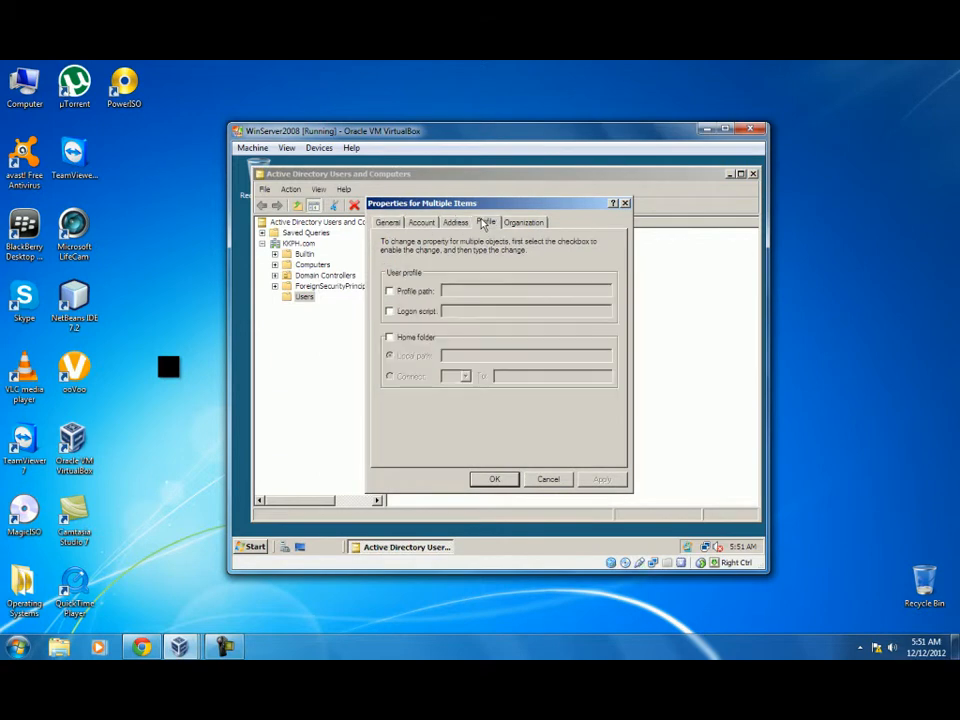
pyautogui.click(393, 291)
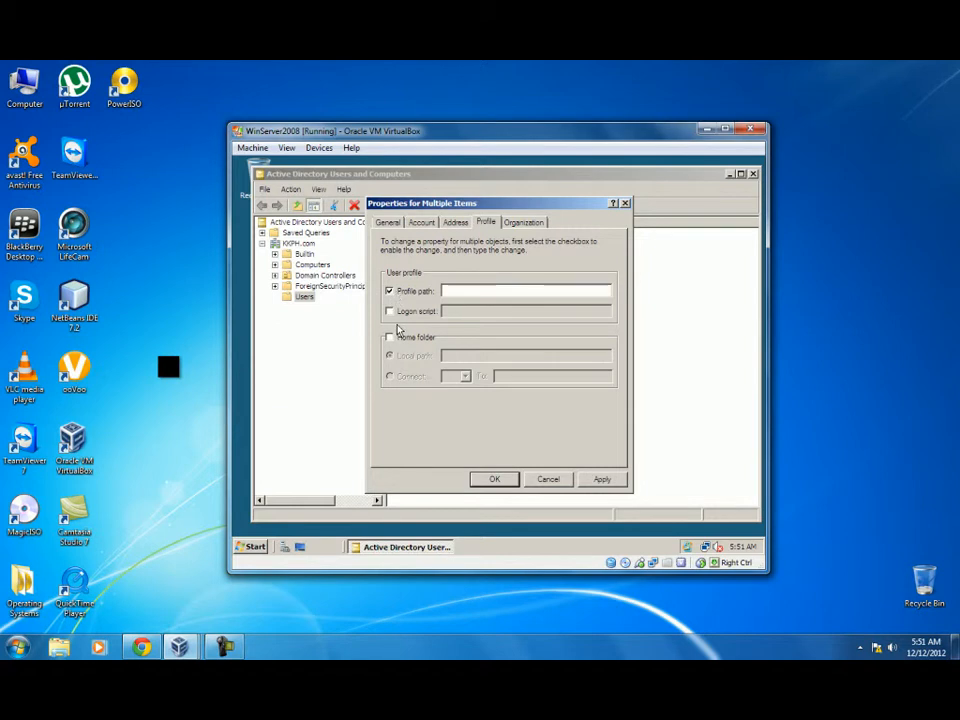
pyautogui.click(467, 292)
pyautogui.write('\\\\Kyle\\Profiles\\%username%')
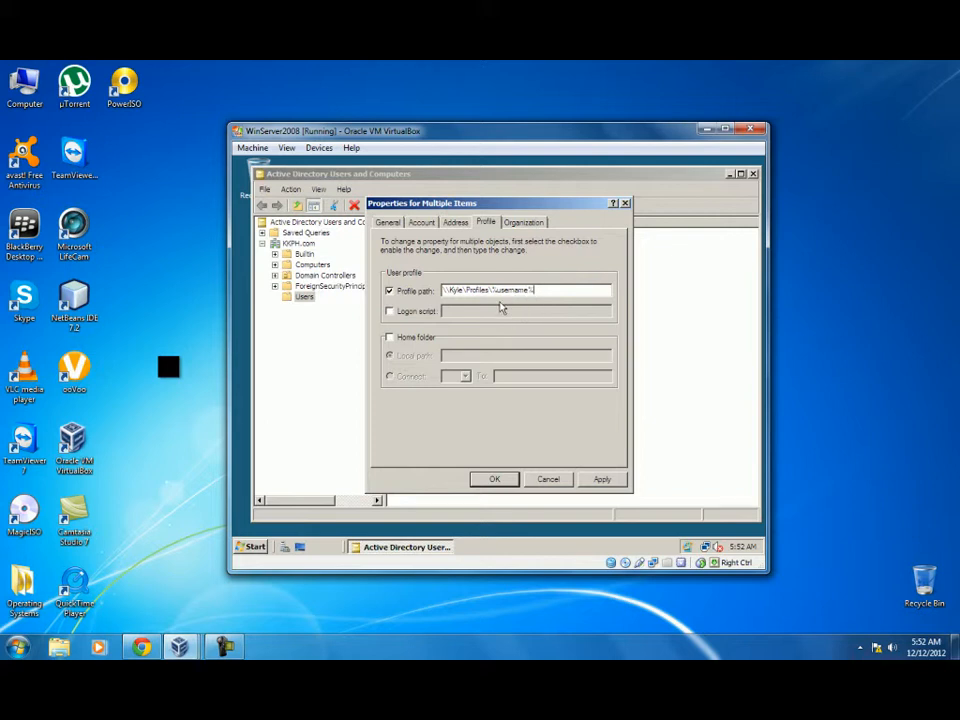
# Enable the Home folder option and bring up the server's Computer window.
pyautogui.click(389, 337)
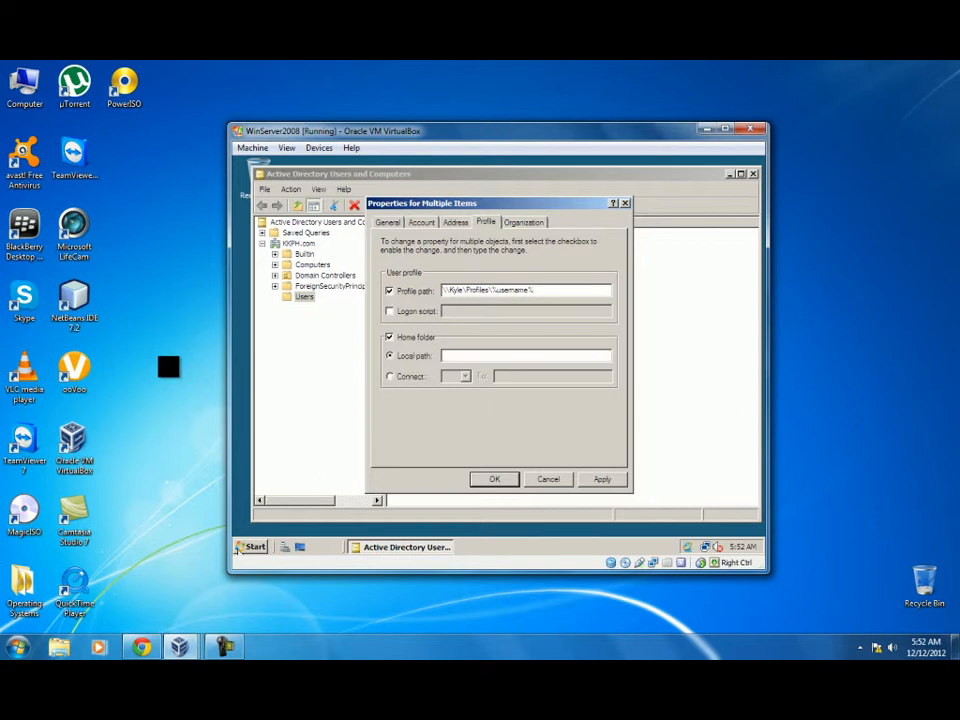
pyautogui.click(251, 547)
pyautogui.click(418, 311)
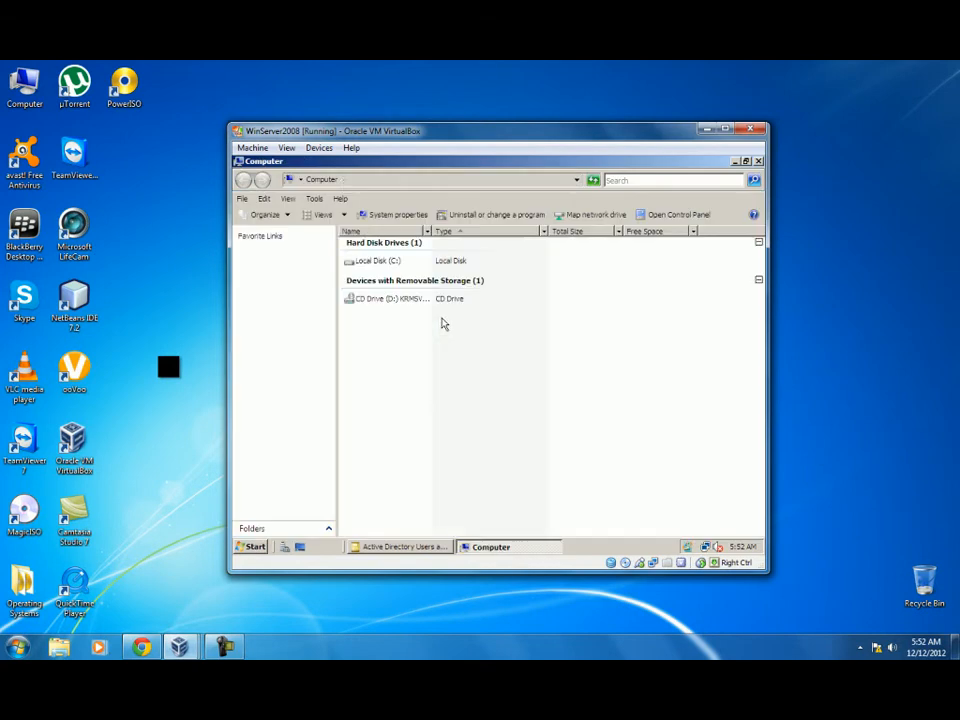
# Check that C:\Home's network path is \\KYLE\Home, then return to the users' properties.
pyautogui.click(378, 262)
pyautogui.doubleClick(378, 262)
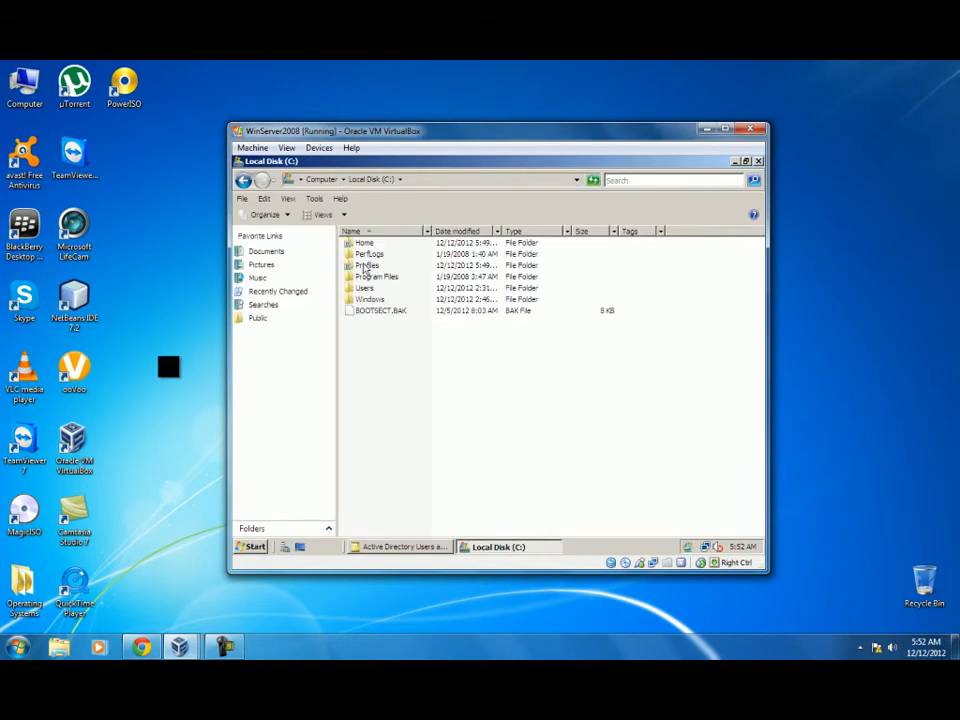
pyautogui.click(366, 243)
pyautogui.rightClick(366, 243)
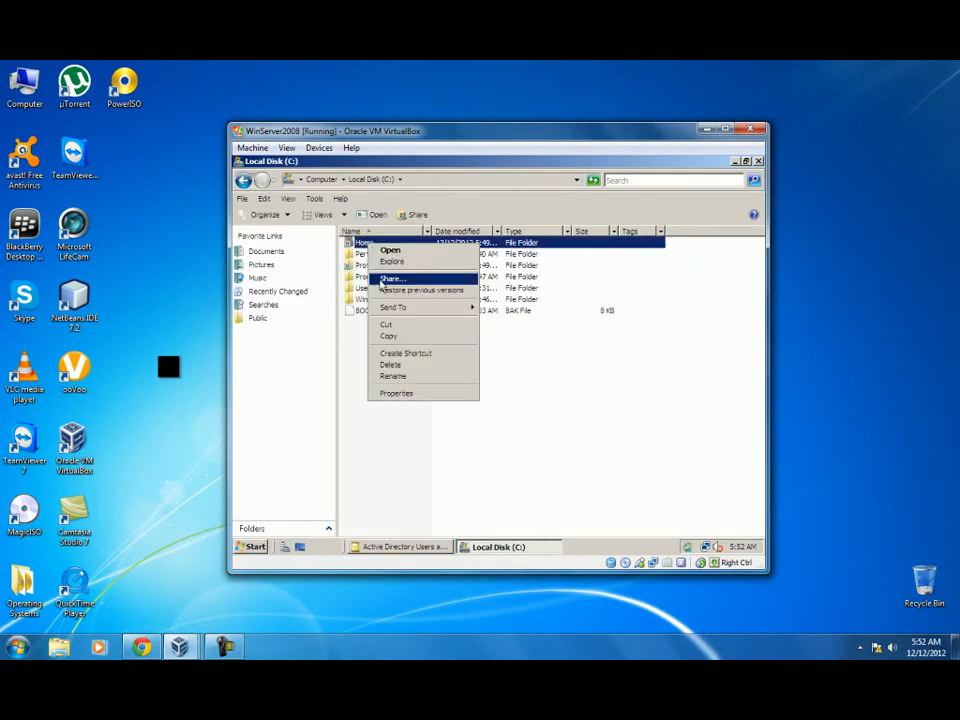
pyautogui.click(396, 394)
pyautogui.click(418, 245)
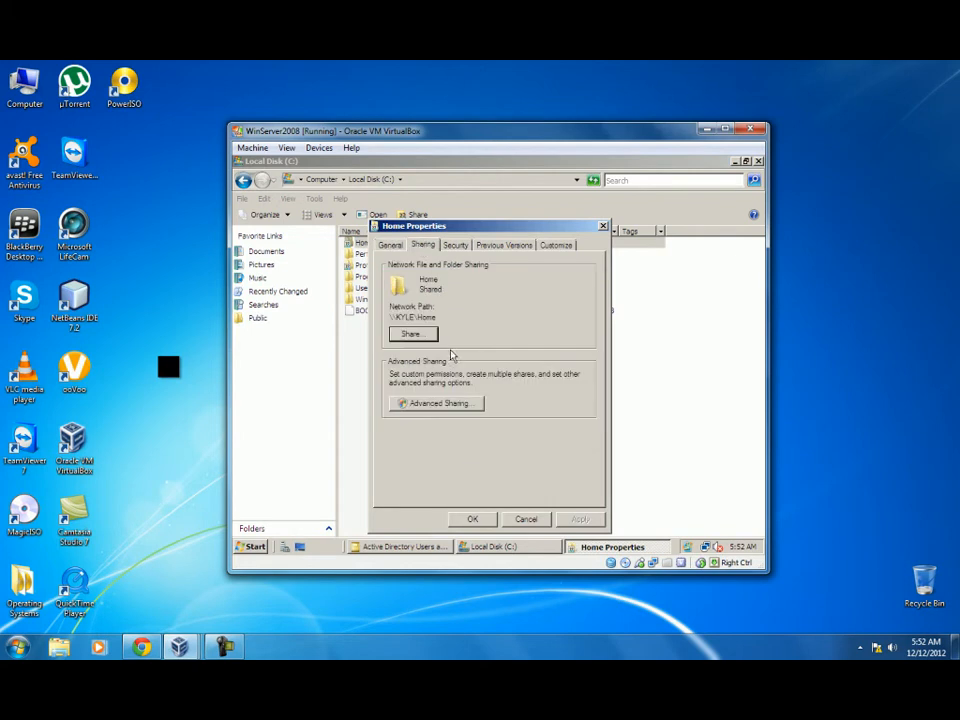
pyautogui.moveTo(441, 317); pyautogui.dragTo(389, 317)
pyautogui.click(603, 226)
pyautogui.click(405, 547)
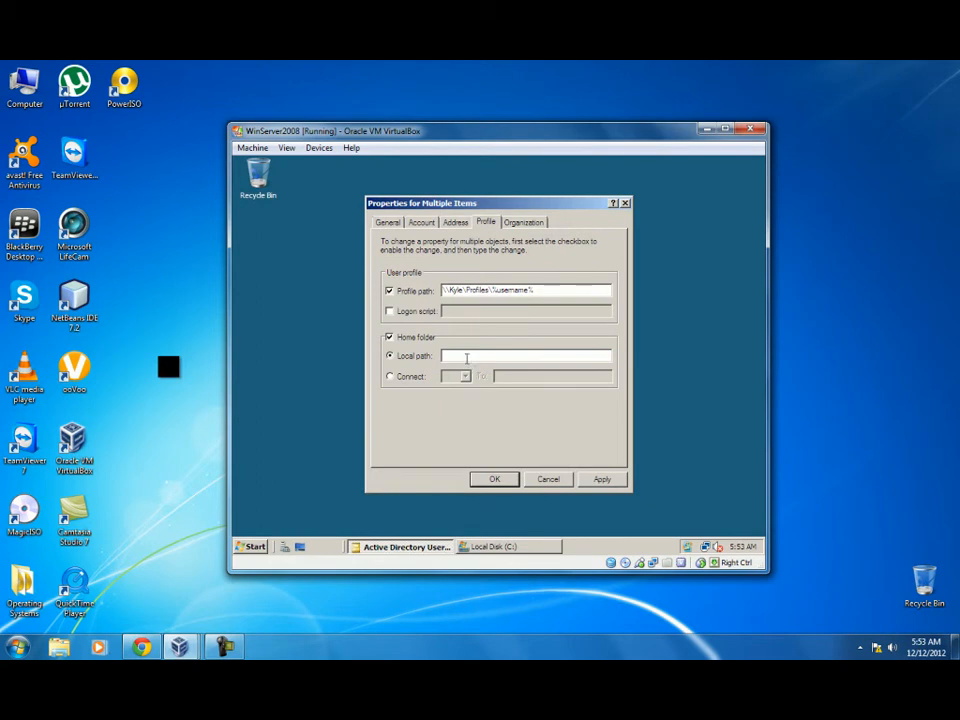
# Connect drive Z: to \\KYLE\Home\%username% for the three users, then apply and close.
pyautogui.click(390, 376)
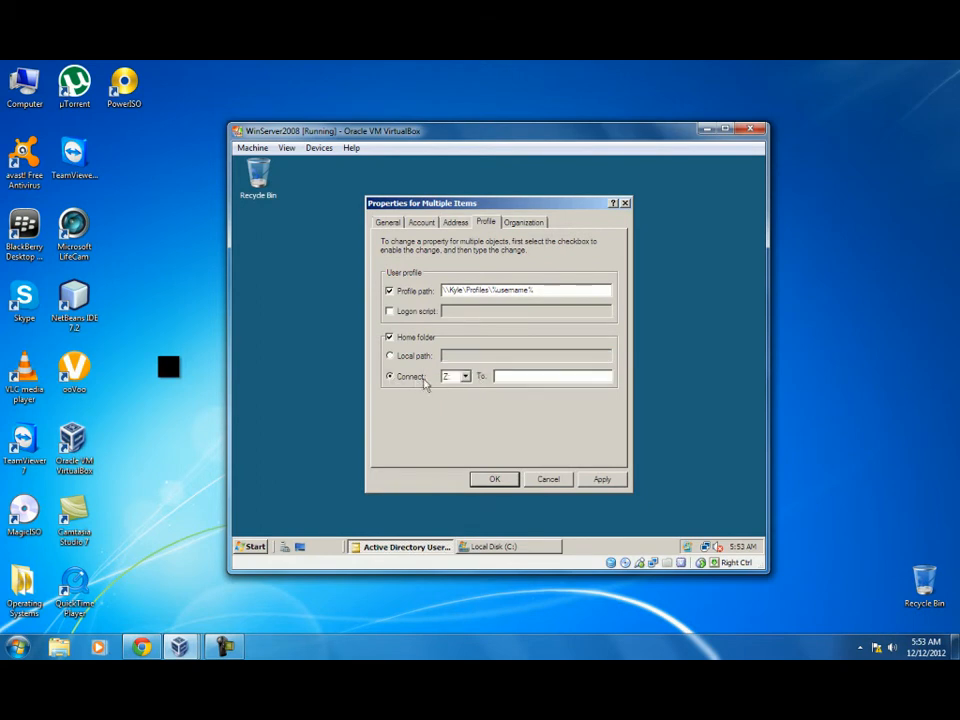
pyautogui.click(511, 378)
pyautogui.write('\\KYLE\\Home\\%username%')
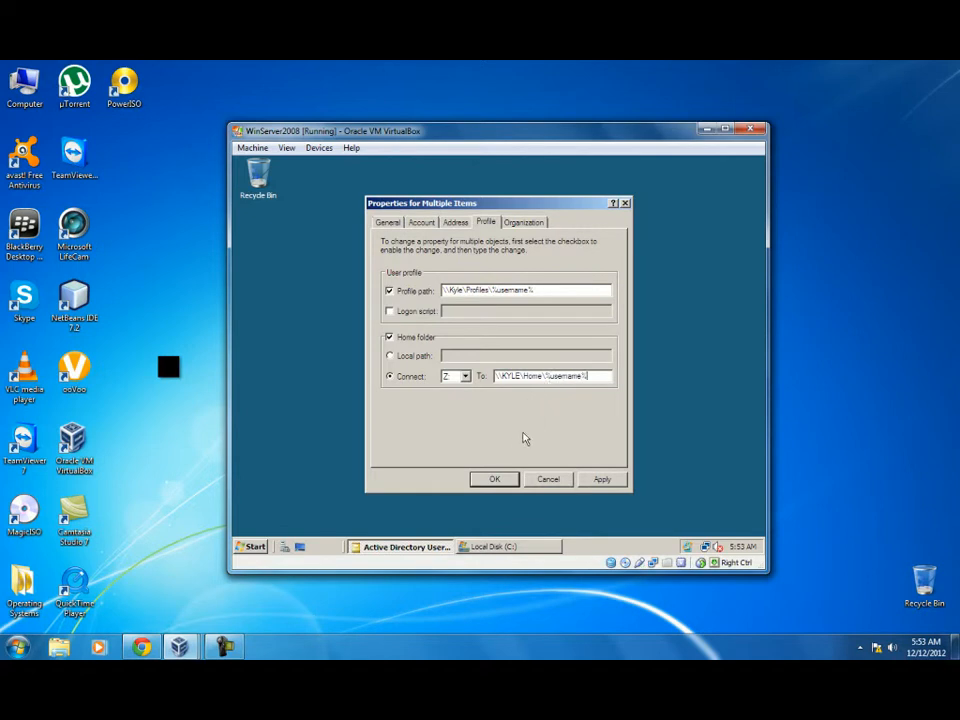
pyautogui.click(465, 377)
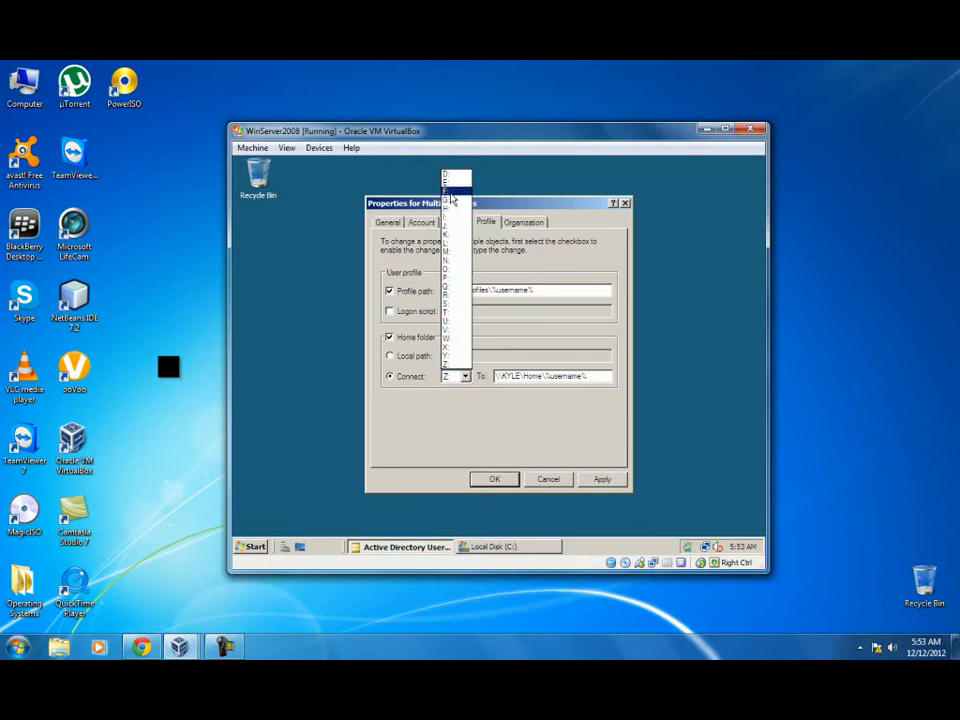
pyautogui.click(457, 365)
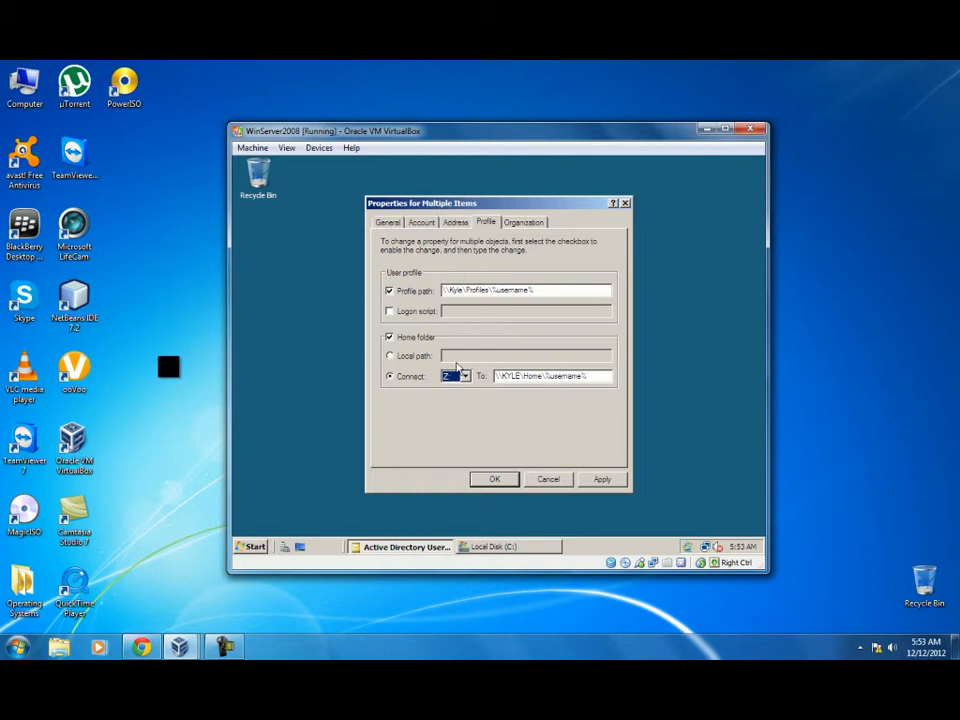
pyautogui.click(602, 480)
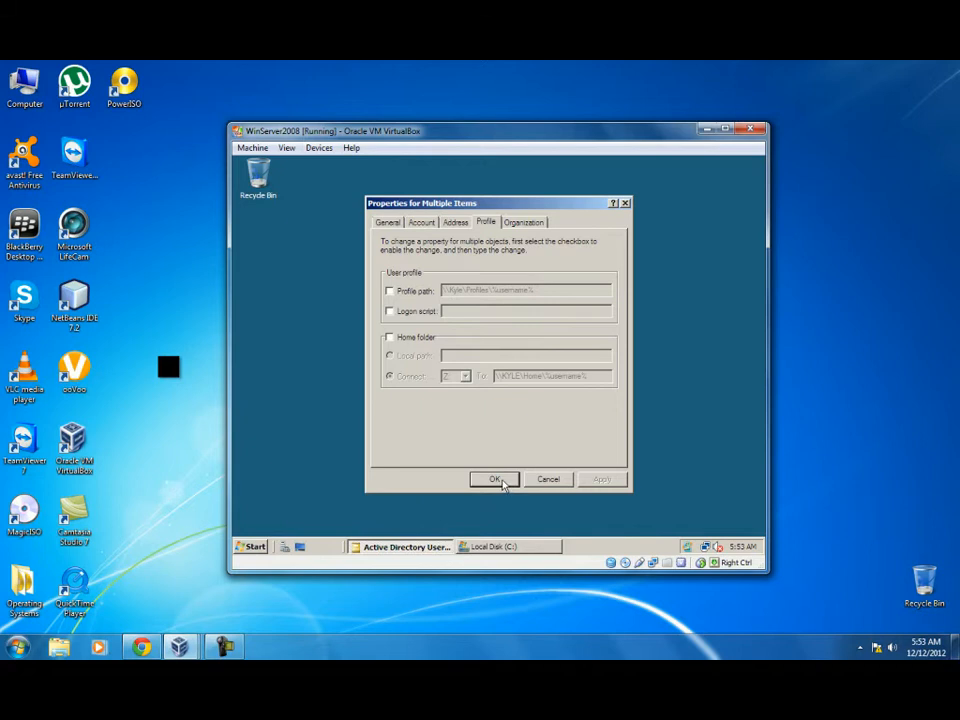
pyautogui.click(495, 480)
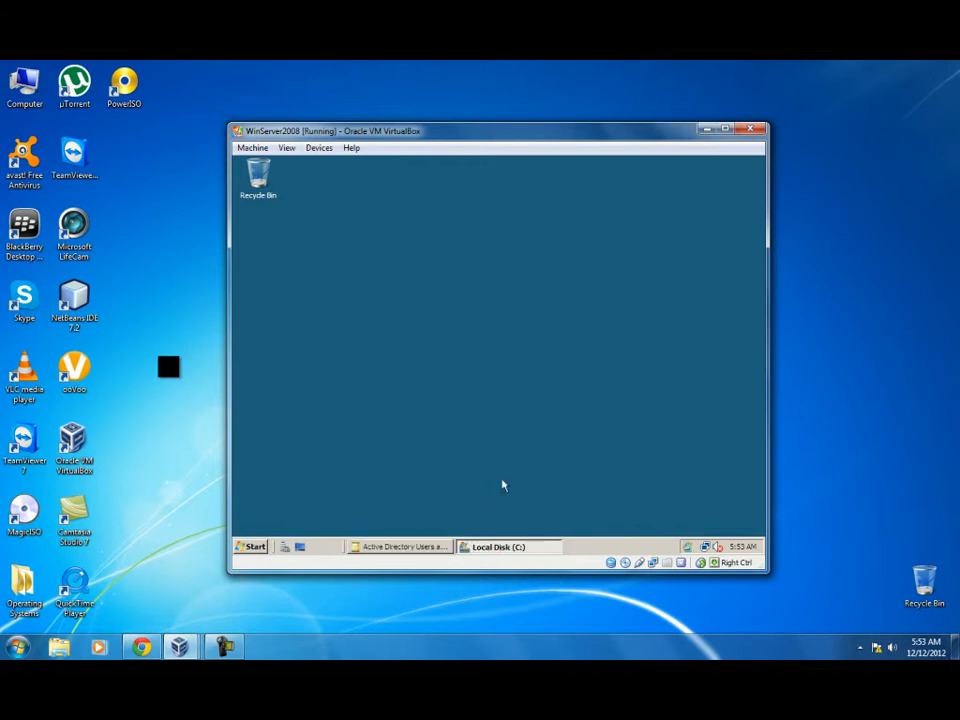
# Bring Active Directory Users and Computers back and clear the three-user selection.
pyautogui.click(415, 549)
pyautogui.click(415, 549)
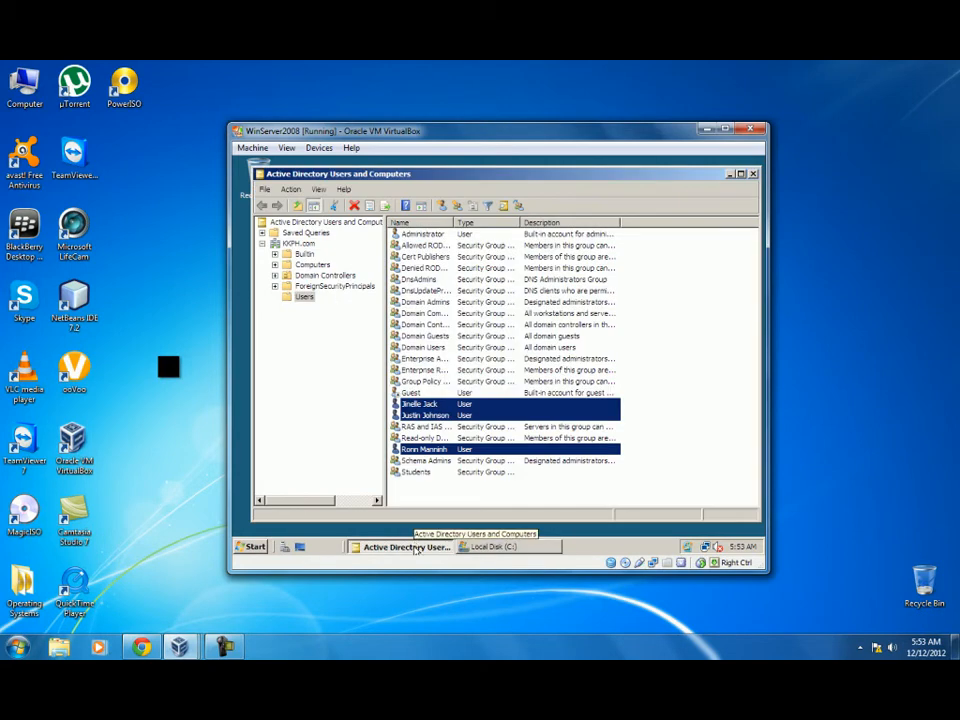
pyautogui.click(437, 503)
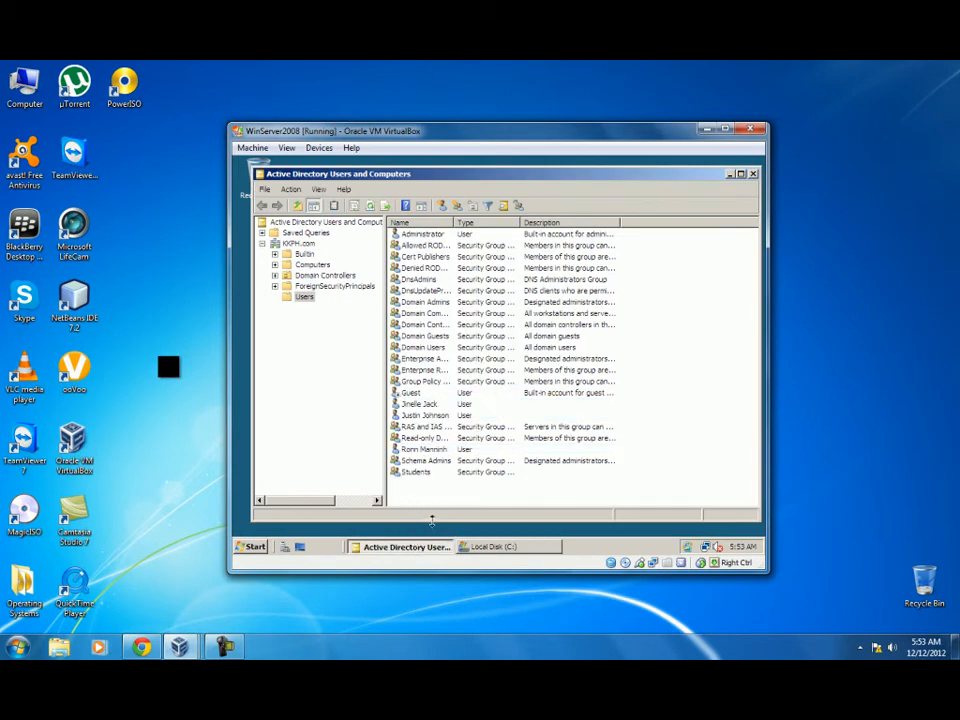
pyautogui.press('Control_R')
pyautogui.press('F10')
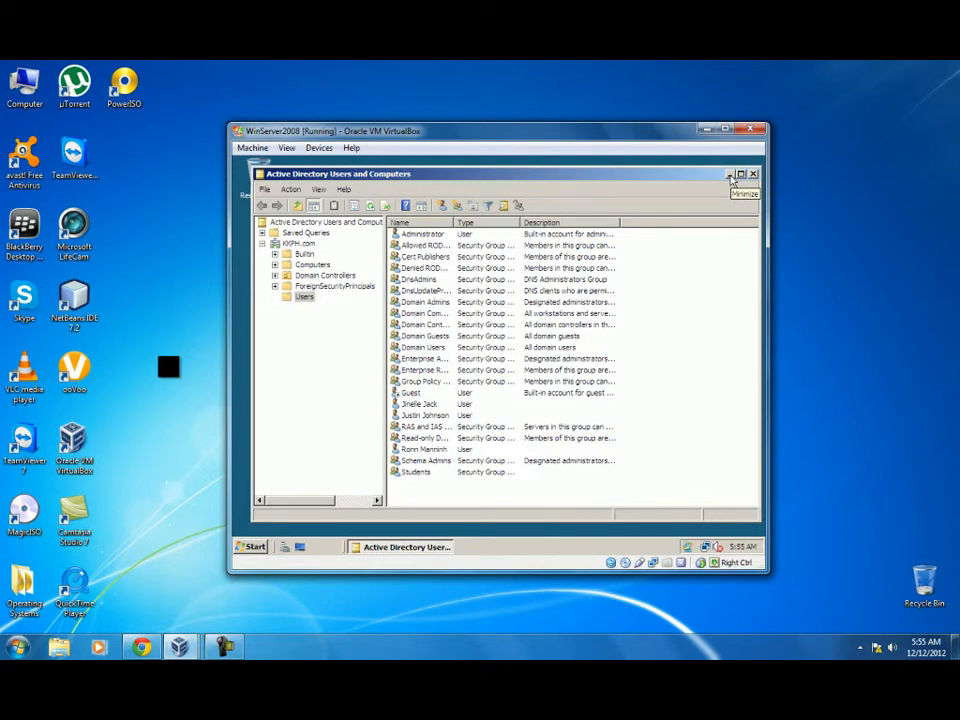
# Verify C:\Home holds three user folders, check the empty Profiles folder, and close the console.
pyautogui.click(250, 547)
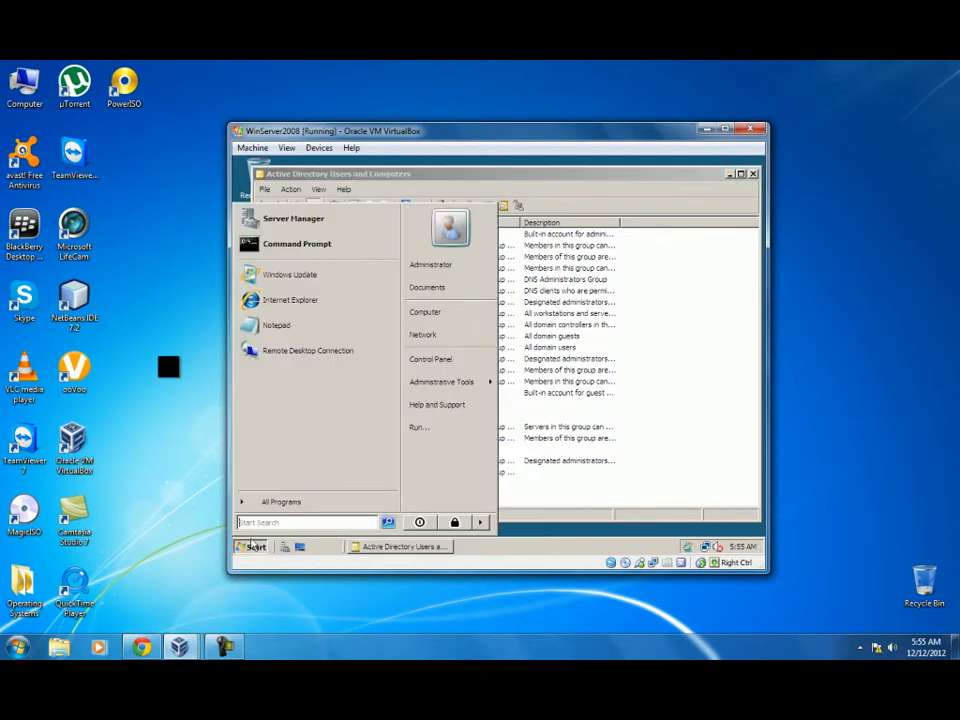
pyautogui.click(425, 313)
pyautogui.doubleClick(395, 259)
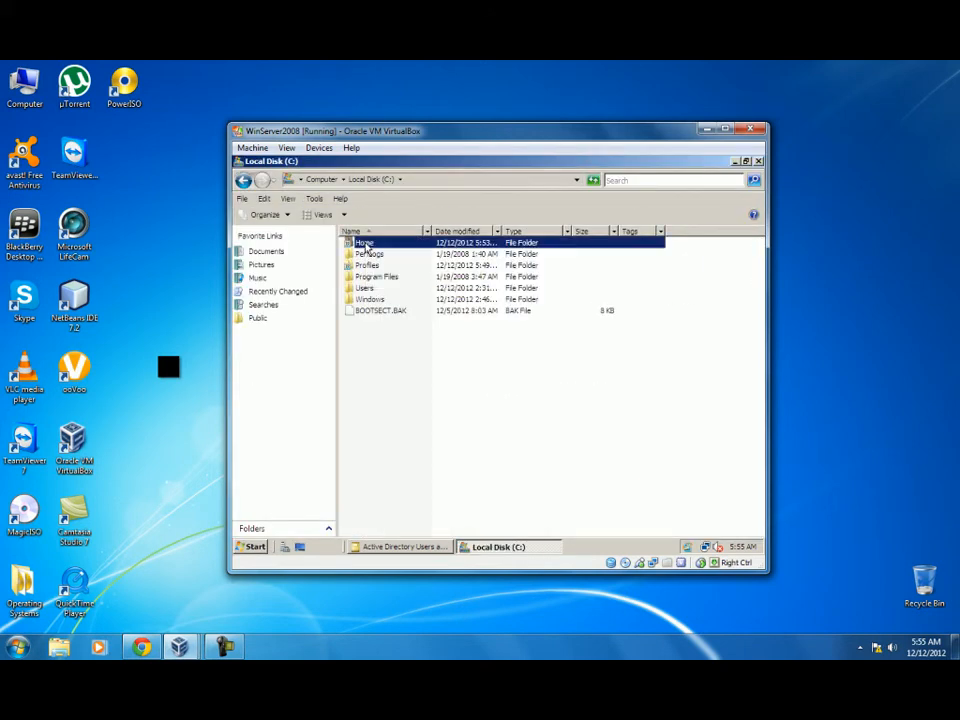
pyautogui.doubleClick(364, 244)
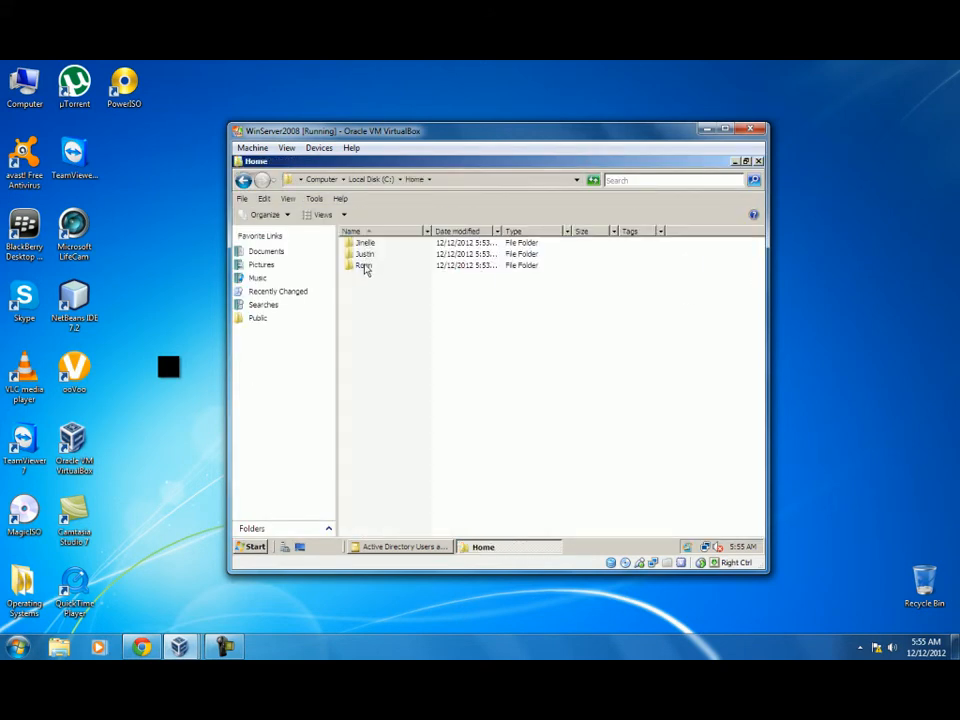
pyautogui.click(242, 181)
pyautogui.doubleClick(362, 267)
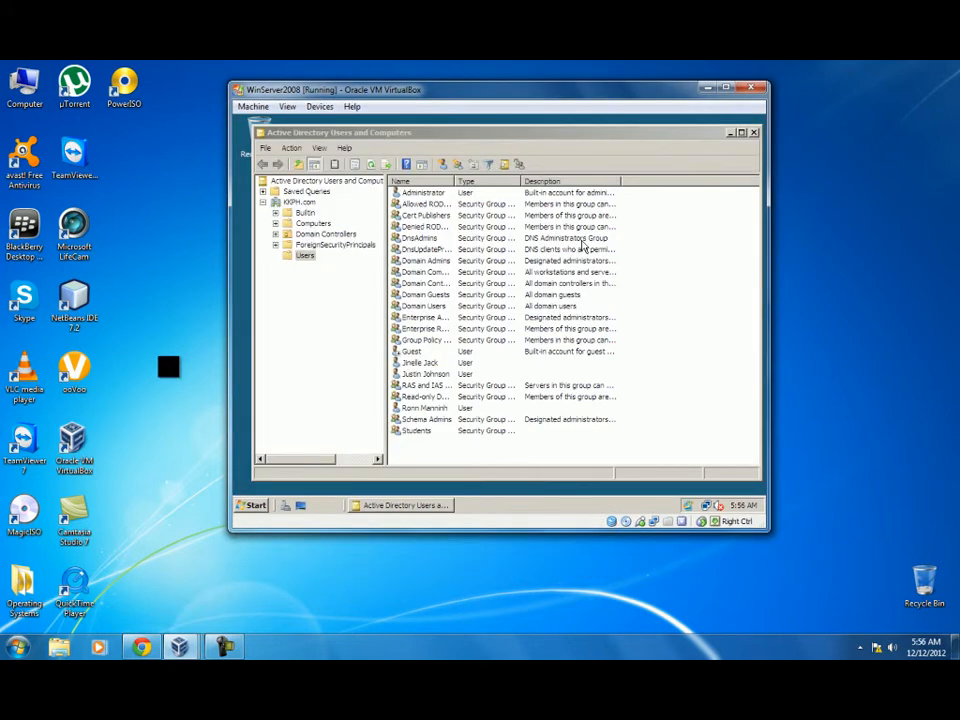
pyautogui.click(755, 134)
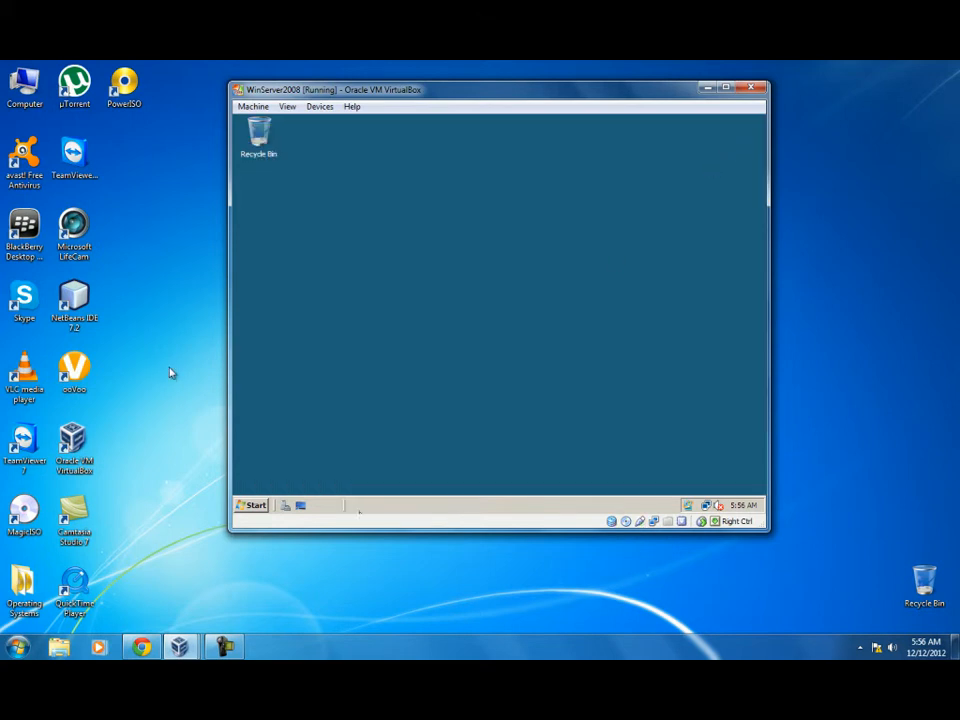
# Bring the WinXP VM forward and send Ctrl-Alt-Del to reach the log-on dialog.
pyautogui.moveTo(179, 647)
pyautogui.click(517, 572)
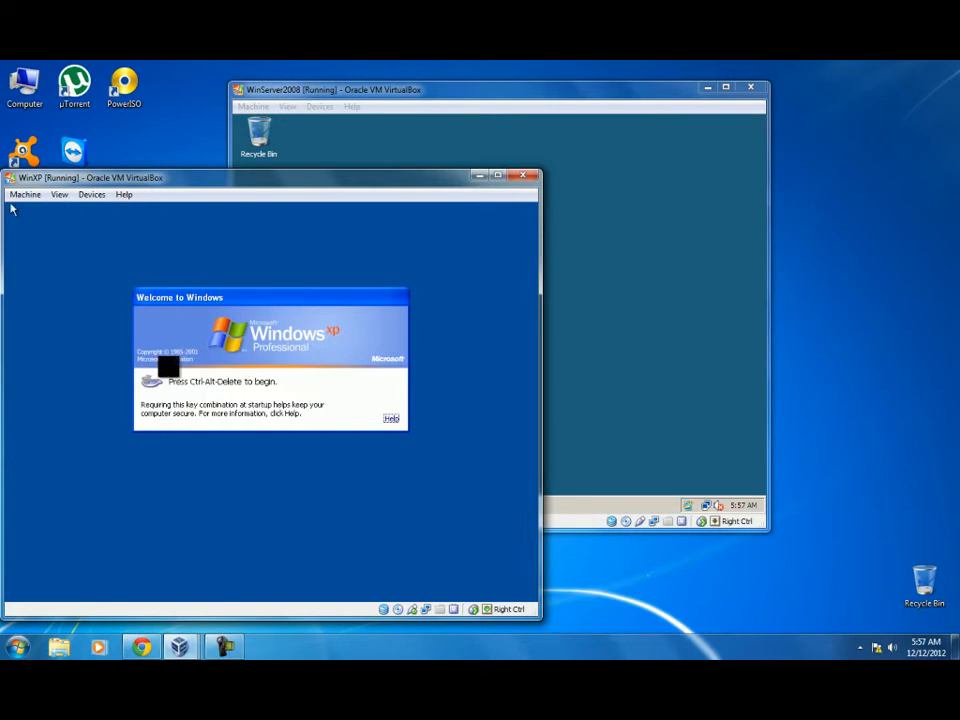
pyautogui.click(26, 194)
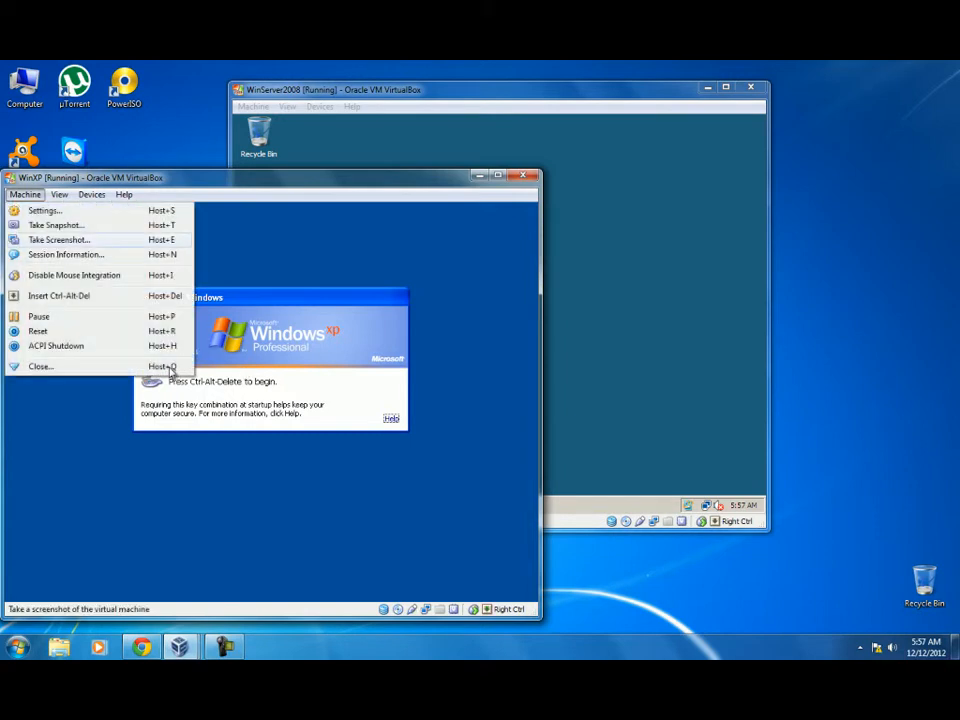
pyautogui.click(59, 296)
# Enter the domain user's name and password in place of the administrator, and choose the domain under Log on to.
pyautogui.moveTo(258, 387); pyautogui.dragTo(197, 386)
pyautogui.click(257, 386)
pyautogui.moveTo(257, 386); pyautogui.dragTo(152, 391)
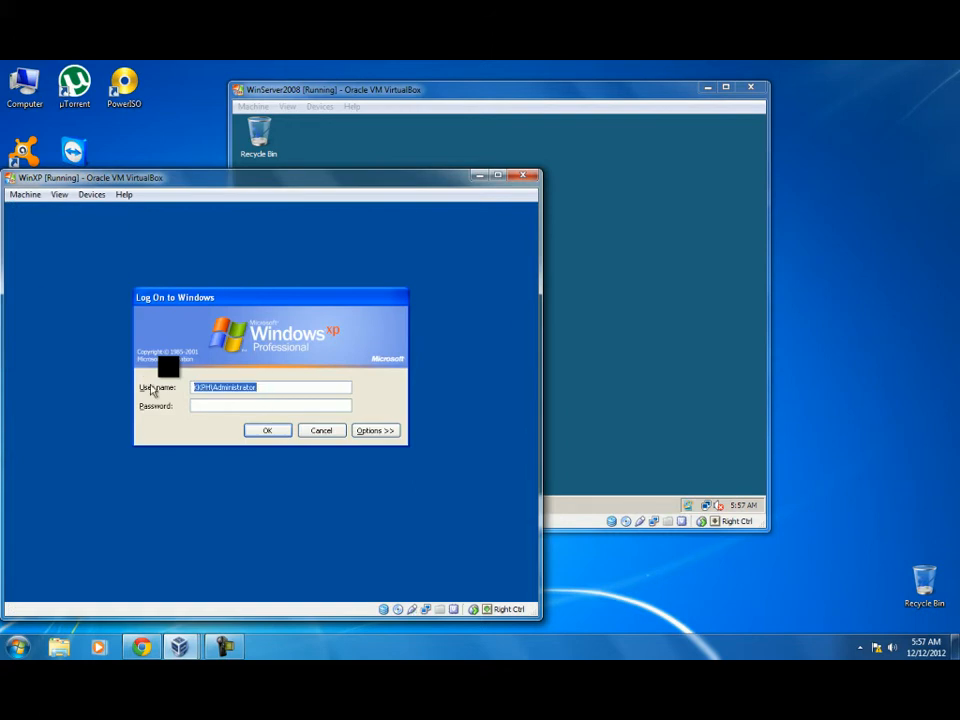
pyautogui.press('BackSpace')
pyautogui.hotkey('alt', 'o')
pyautogui.write('Jinelle')
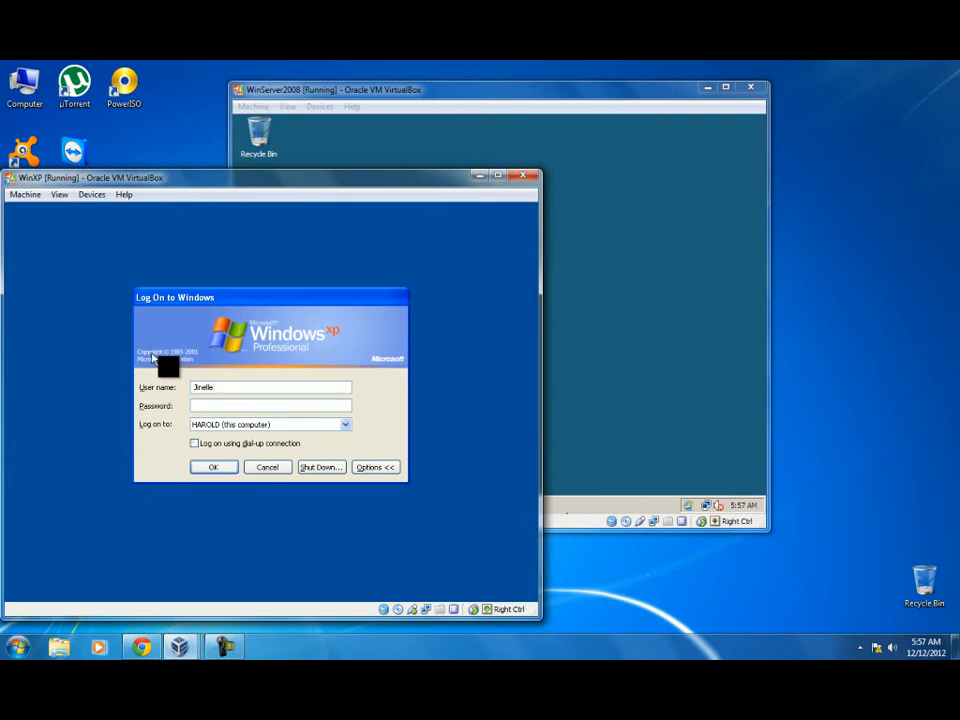
pyautogui.click(195, 408)
pyautogui.click(345, 427)
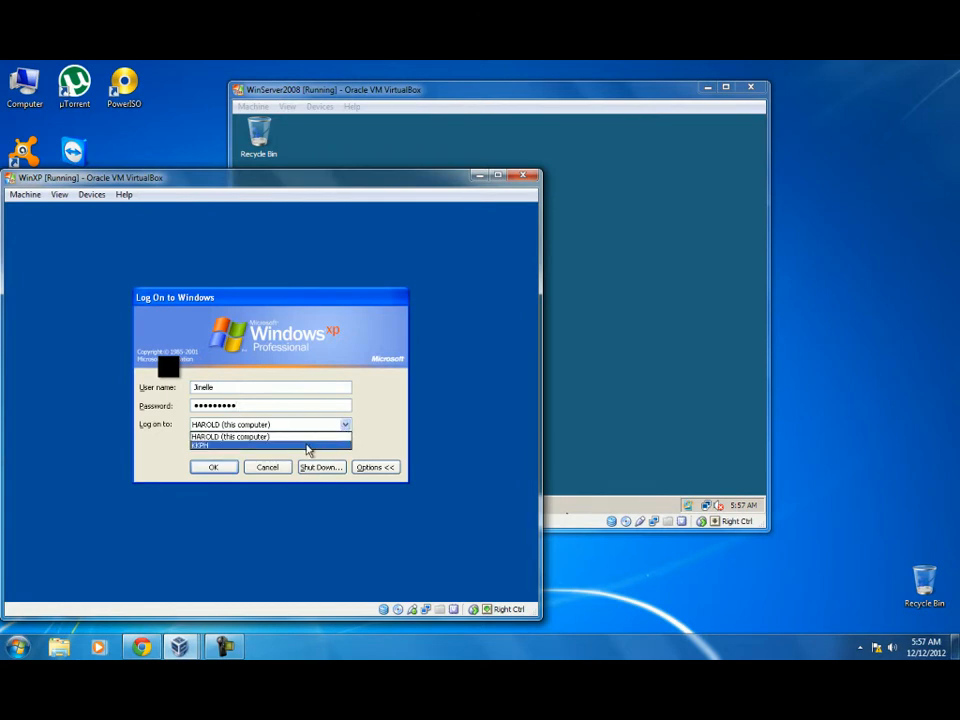
pyautogui.click(307, 446)
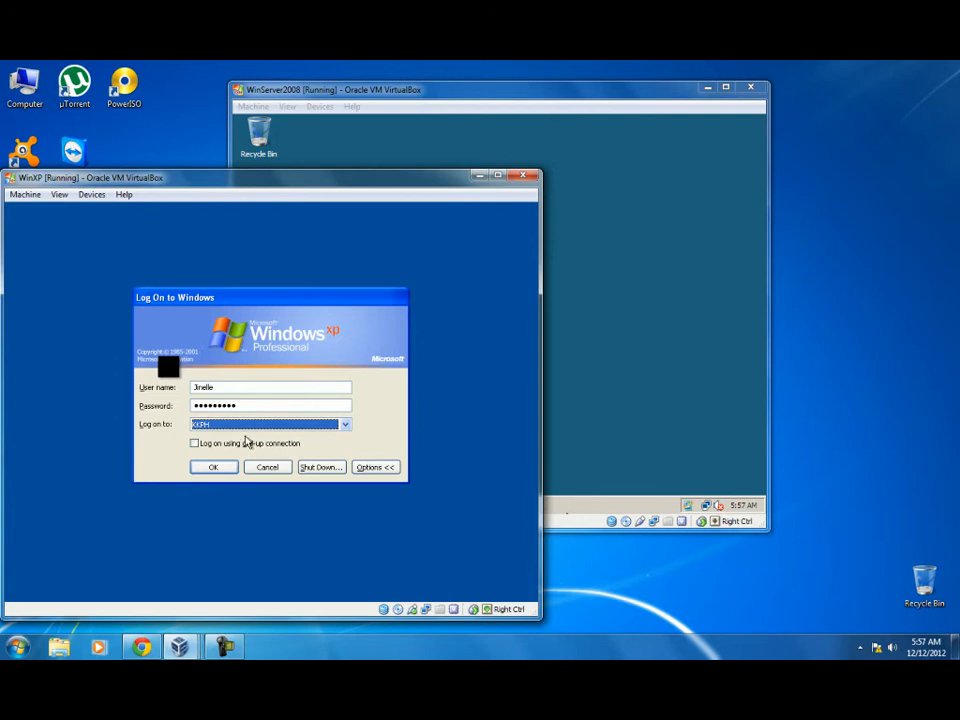
# Log on as the domain user and dismiss the Start menu and the Windows XP tour balloon.
pyautogui.click(212, 469)
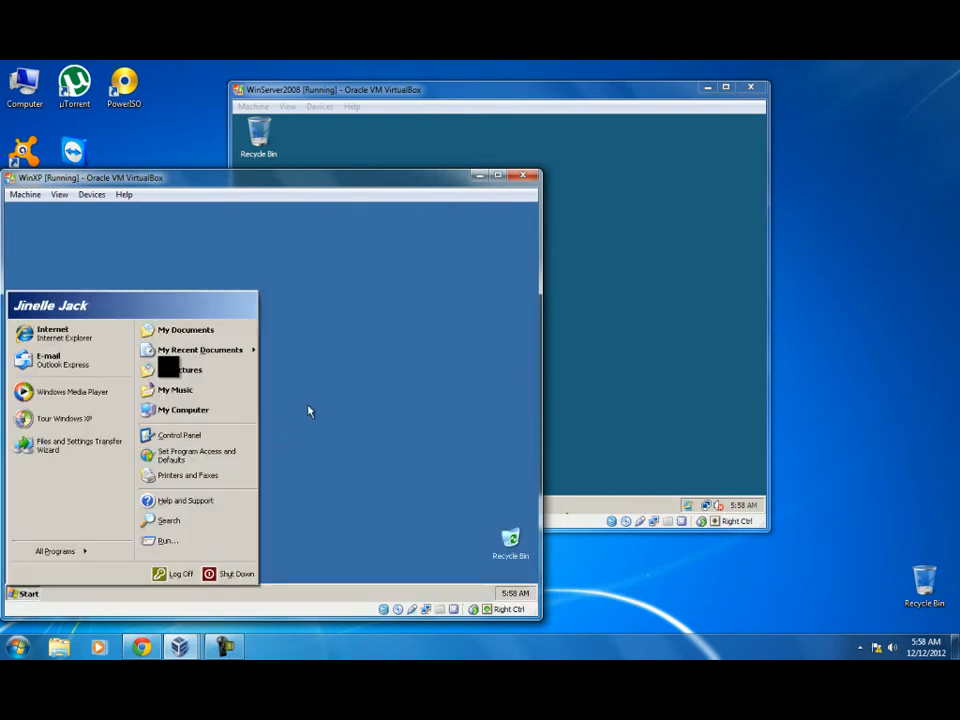
pyautogui.click(308, 411)
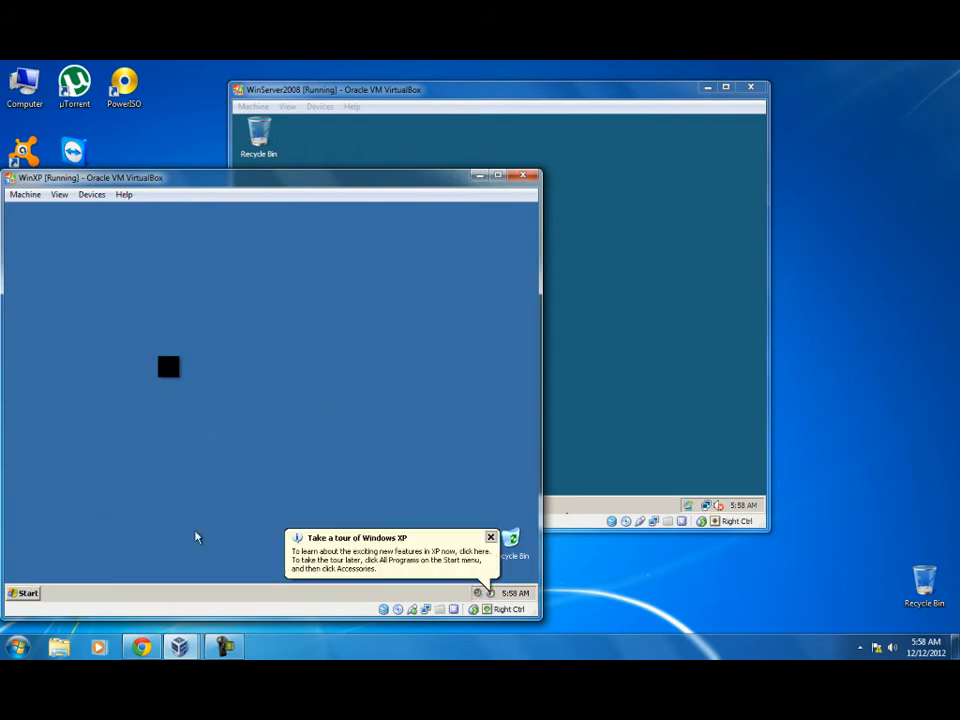
pyautogui.click(491, 538)
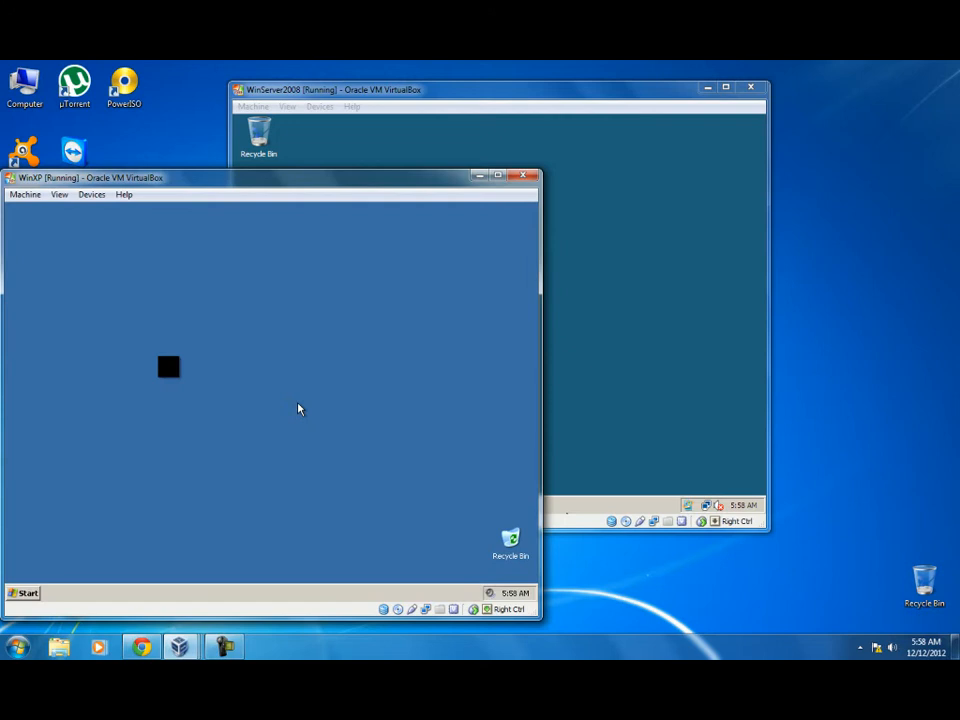
# Open My Computer's System Properties and its User Profiles settings on the Advanced tab.
pyautogui.click(28, 594)
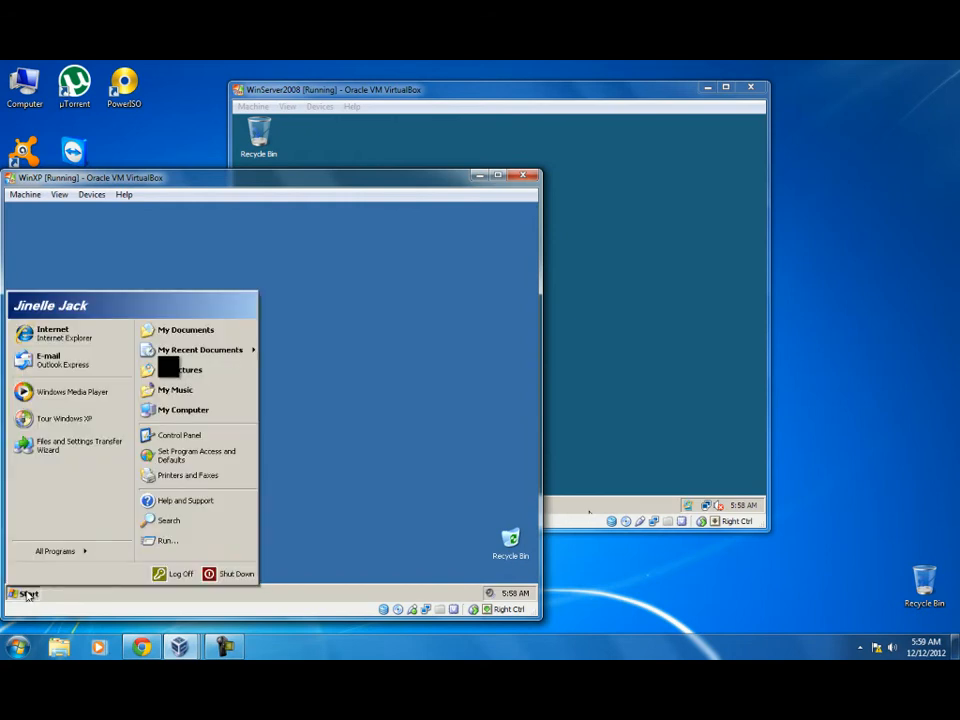
pyautogui.rightClick(181, 418)
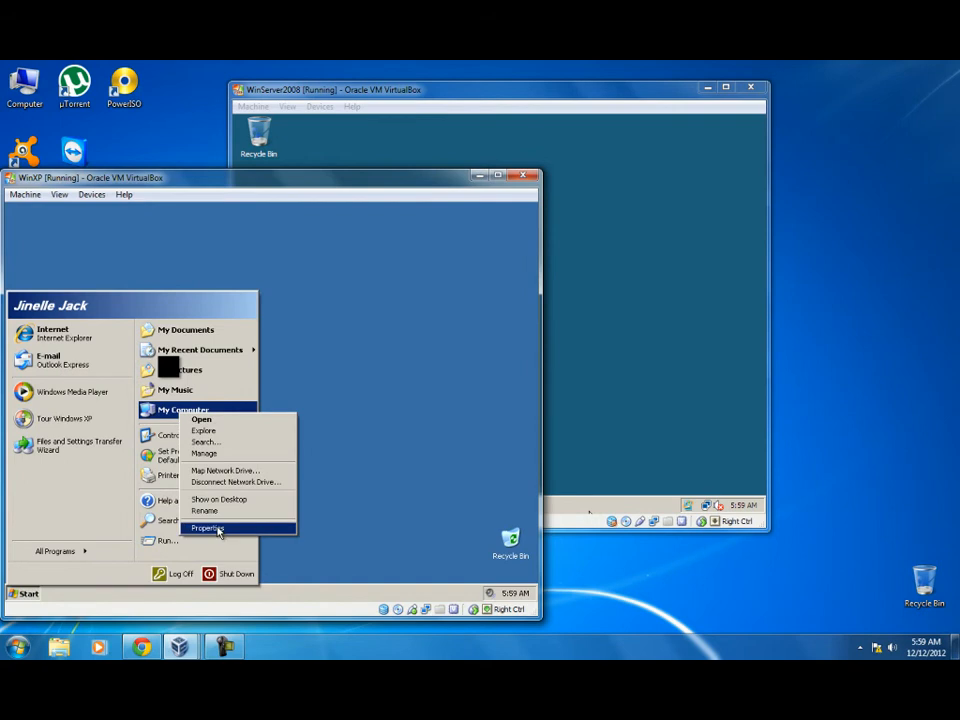
pyautogui.click(215, 530)
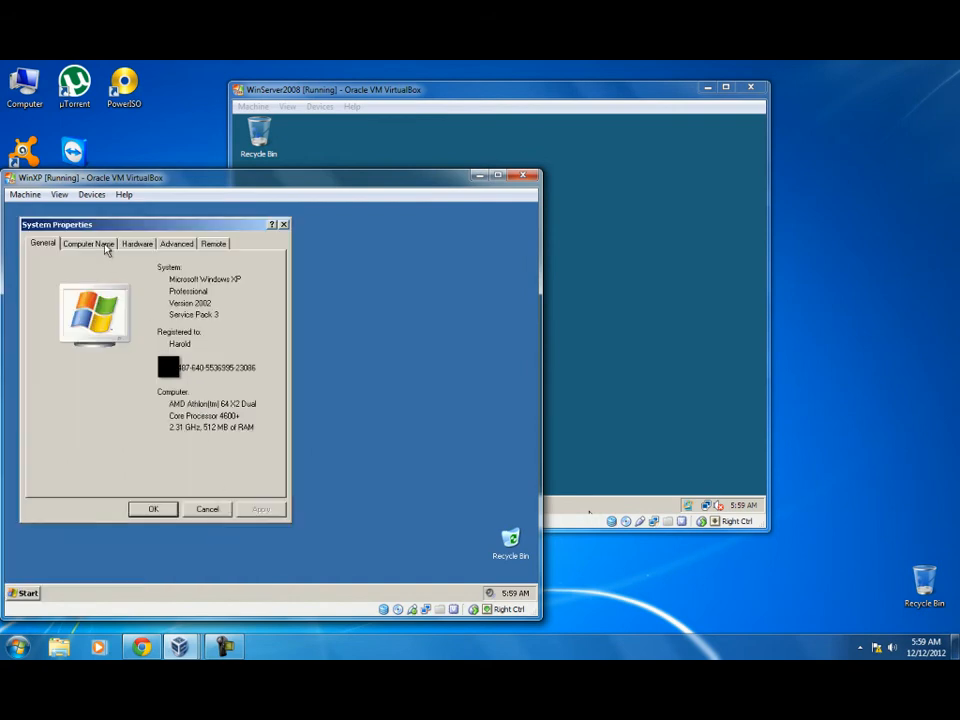
pyautogui.click(176, 243)
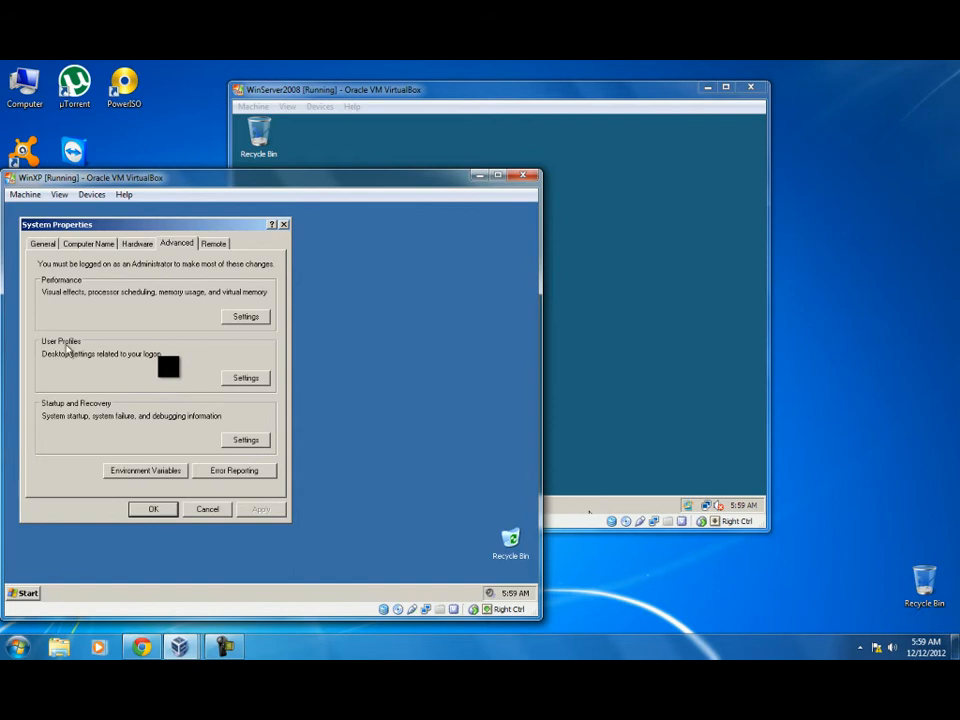
pyautogui.click(257, 380)
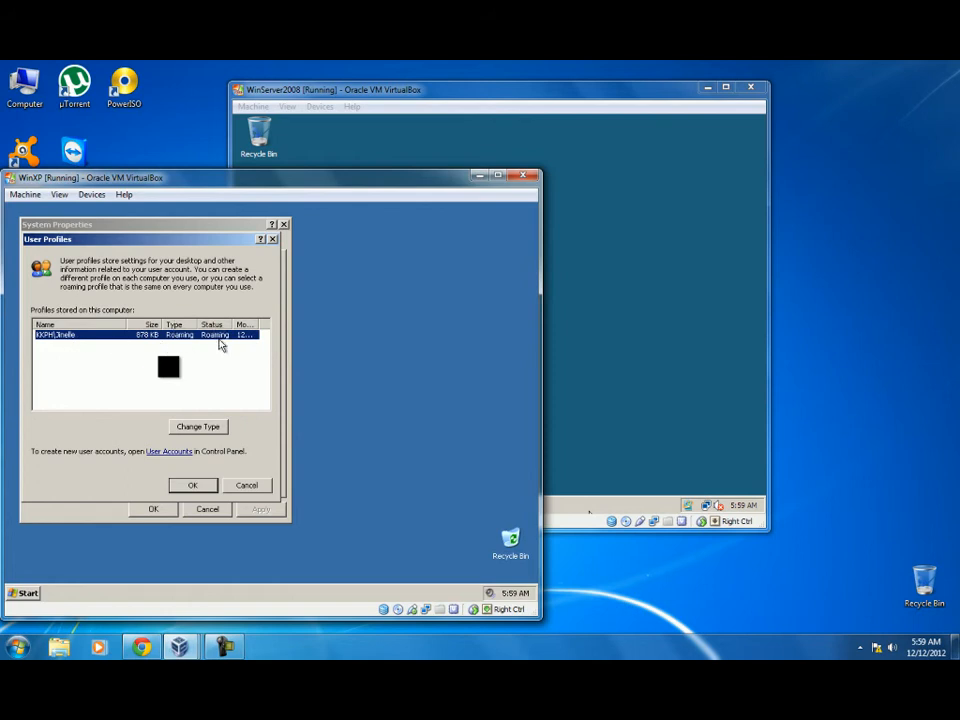
# Close User Profiles and System Properties, then create a desktop folder named 'testing folder'.
pyautogui.click(193, 486)
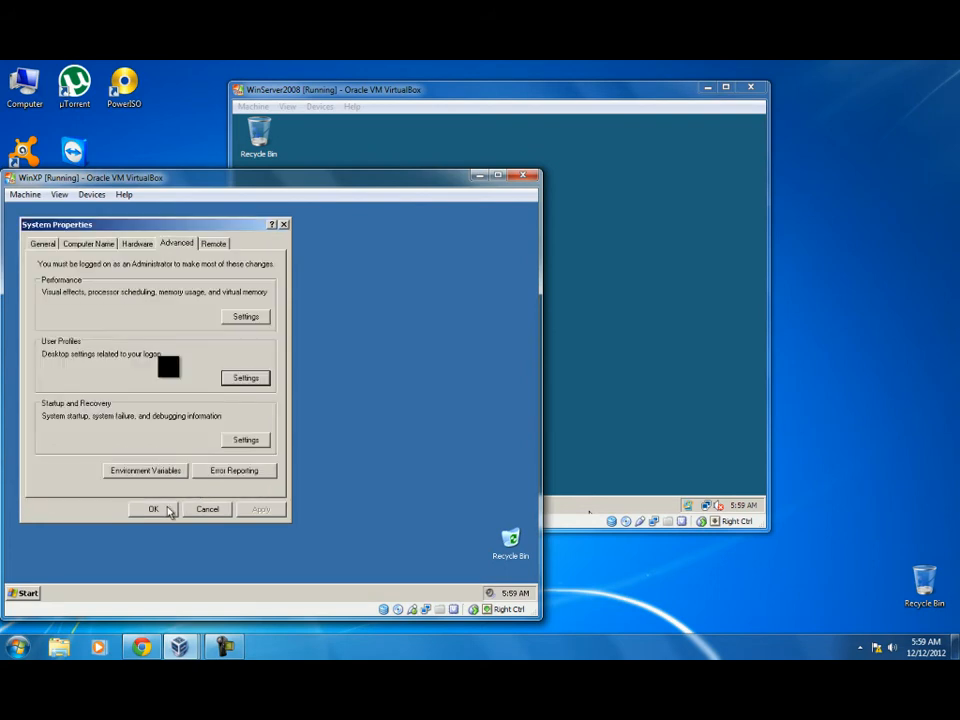
pyautogui.click(190, 508)
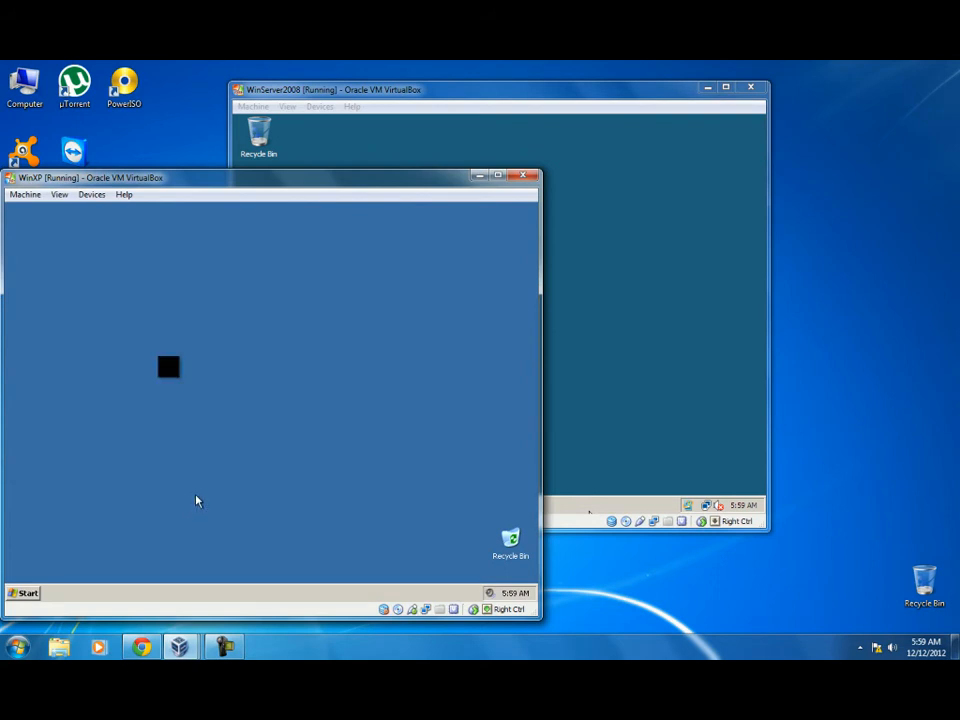
pyautogui.rightClick(114, 369)
pyautogui.moveTo(148, 431)
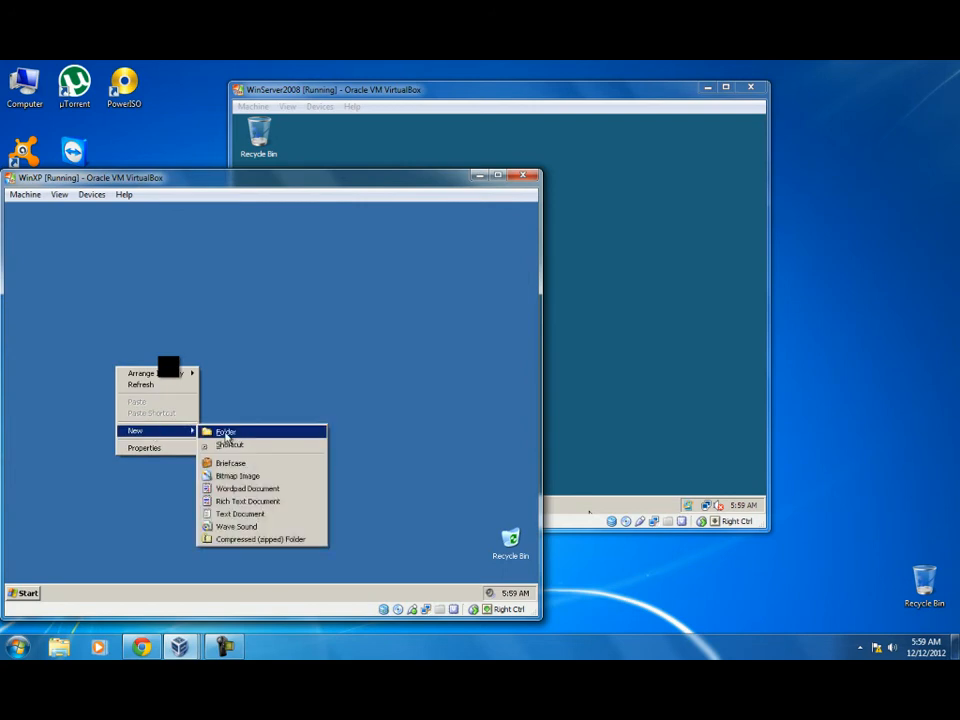
pyautogui.click(226, 433)
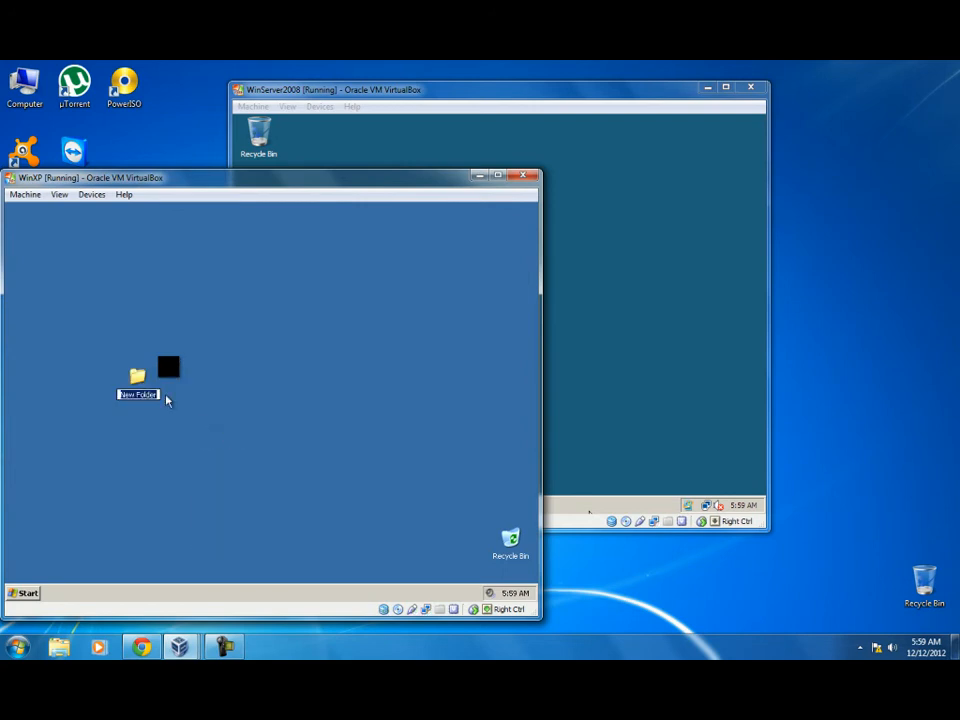
pyautogui.write('testing folder')
pyautogui.press('Return')
pyautogui.click(130, 470)
pyautogui.click(24, 593)
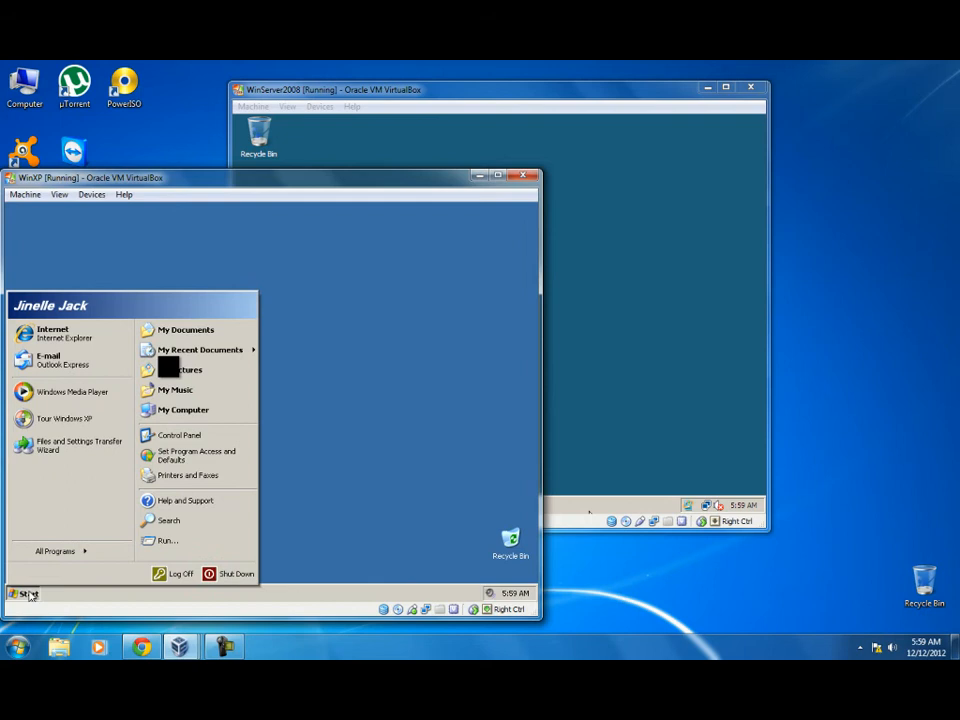
# Log the domain user off the first XP machine and send Ctrl-Alt-Del to WinXP2.
pyautogui.click(178, 575)
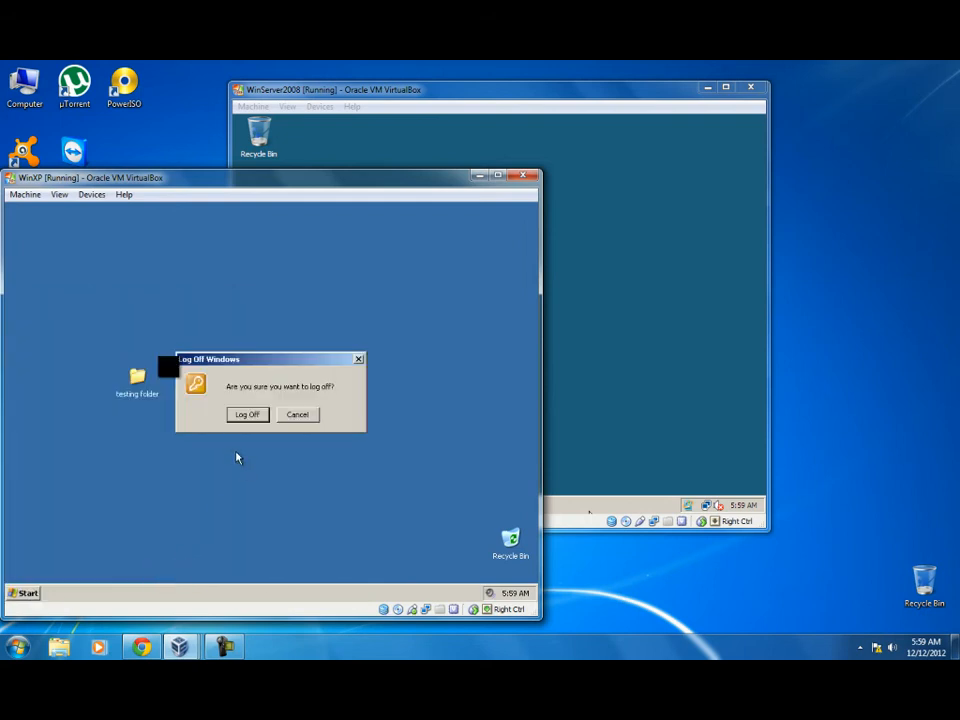
pyautogui.click(245, 417)
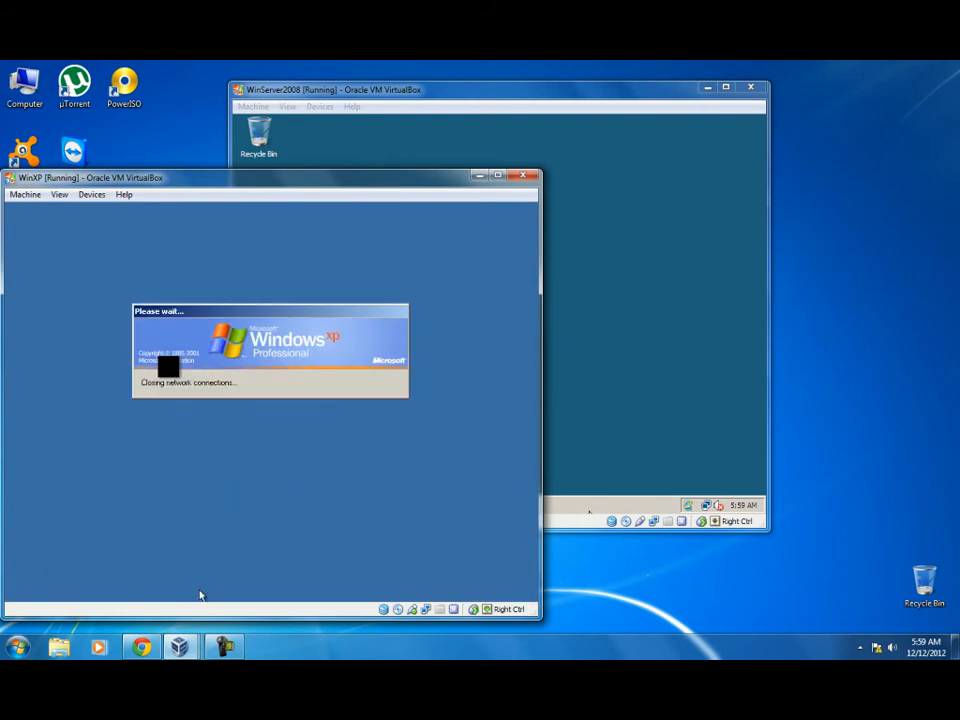
pyautogui.click(180, 647)
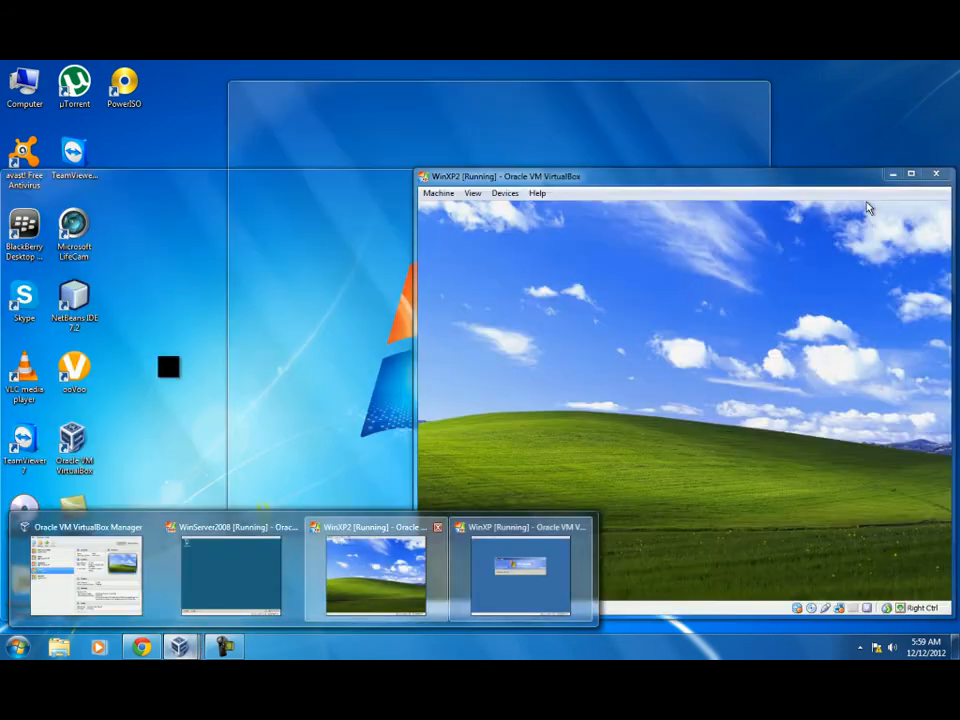
pyautogui.click(356, 583)
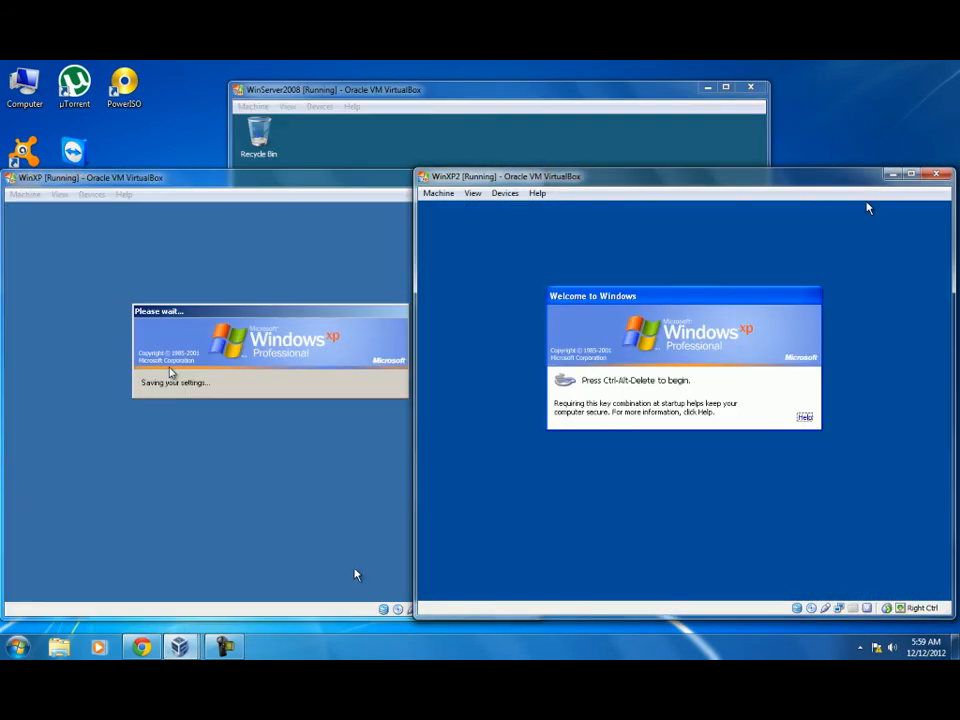
pyautogui.click(438, 193)
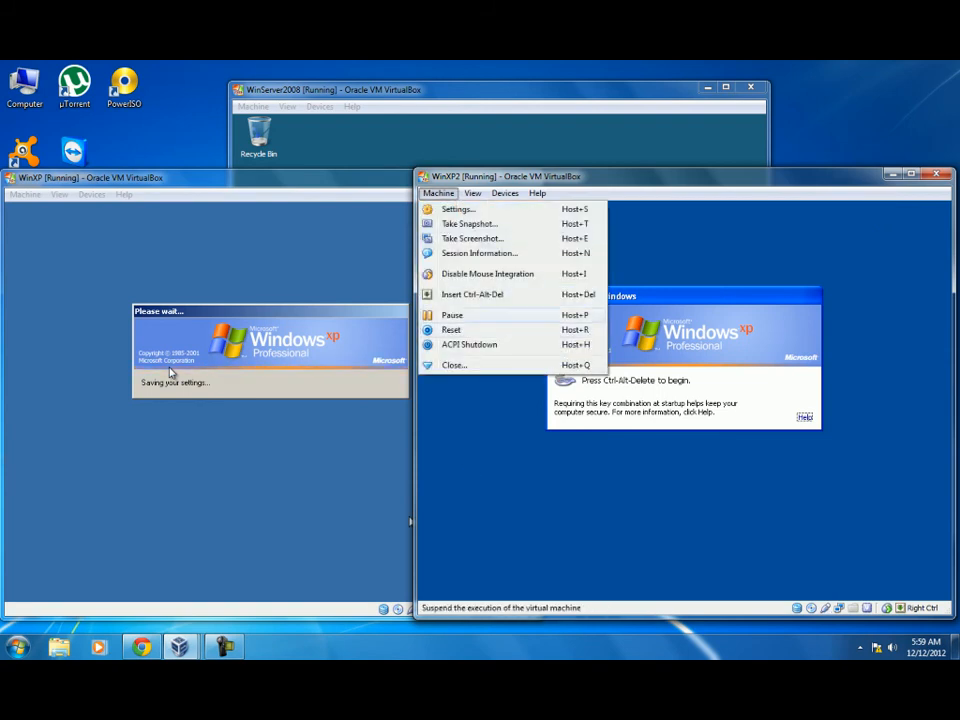
pyautogui.click(470, 294)
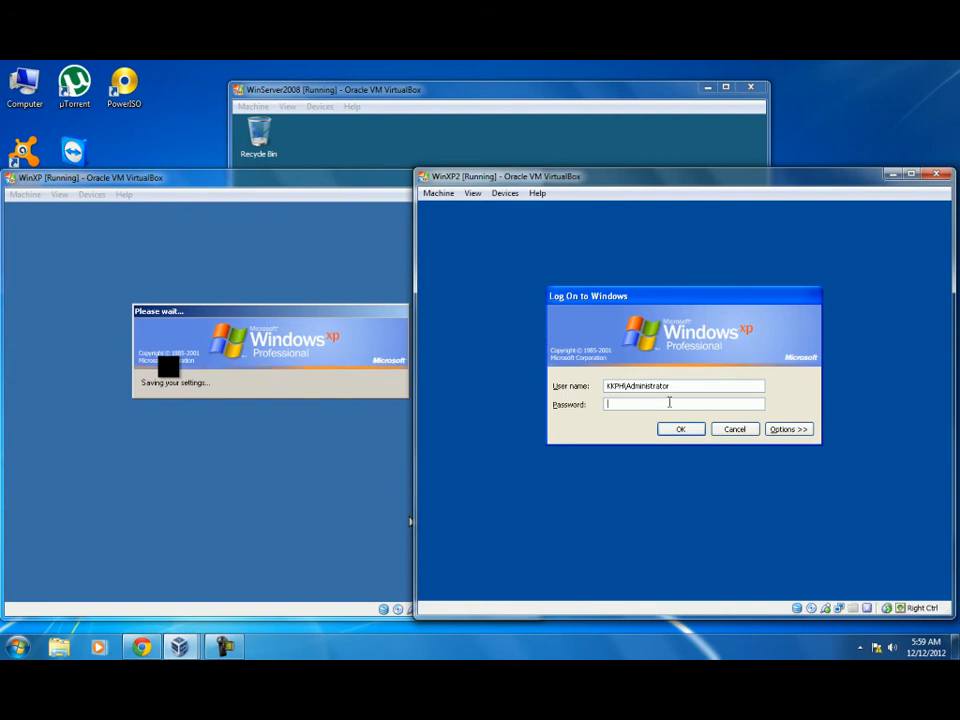
# Log on to WinXP2 with the domain user's name and password, choosing the domain under Options.
pyautogui.write('J')
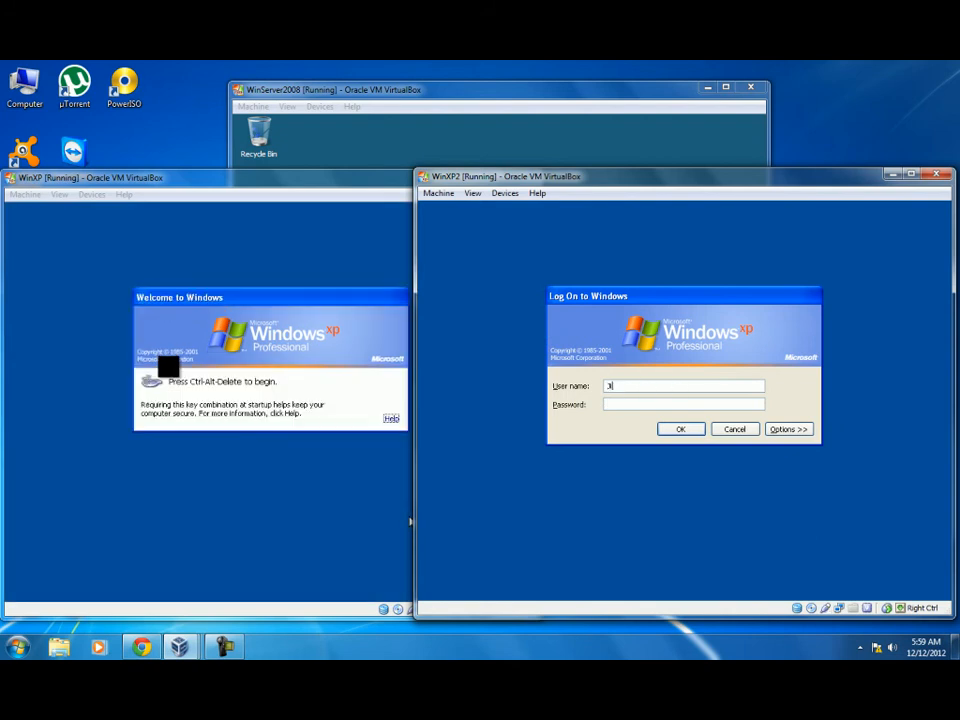
pyautogui.write('inelle')
pyautogui.click(621, 403)
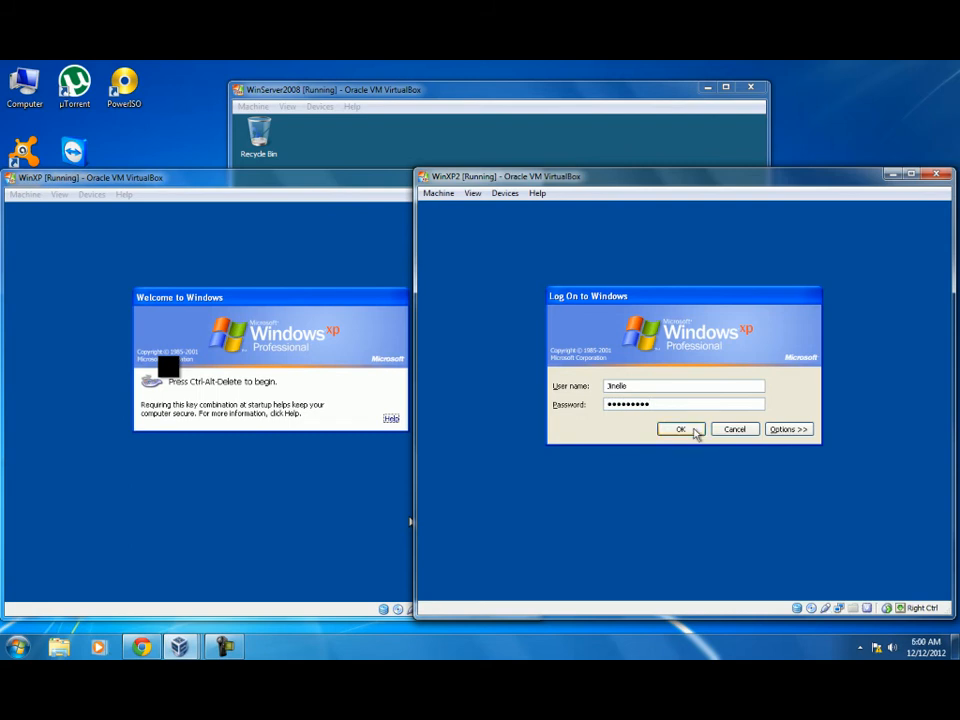
pyautogui.click(776, 430)
pyautogui.click(757, 424)
pyautogui.click(740, 443)
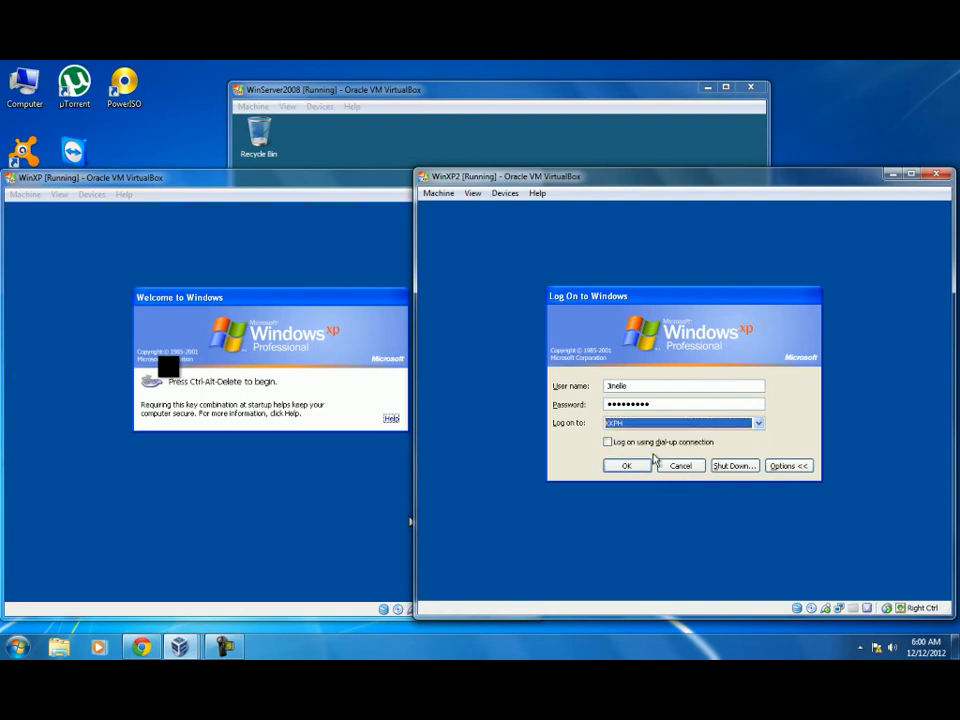
pyautogui.click(645, 467)
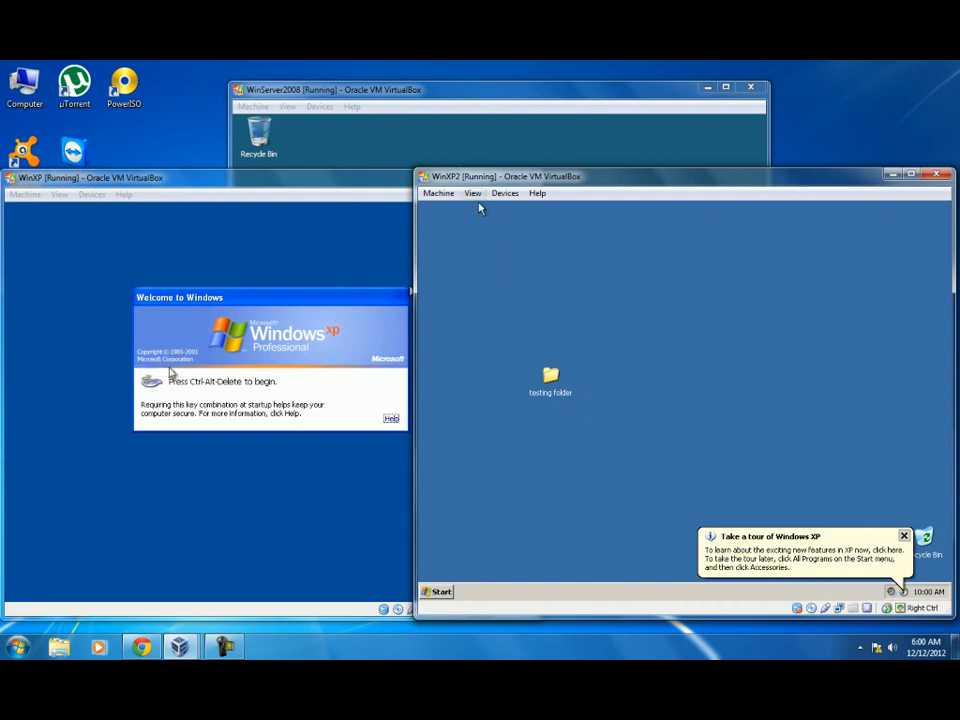
pyautogui.click(486, 120)
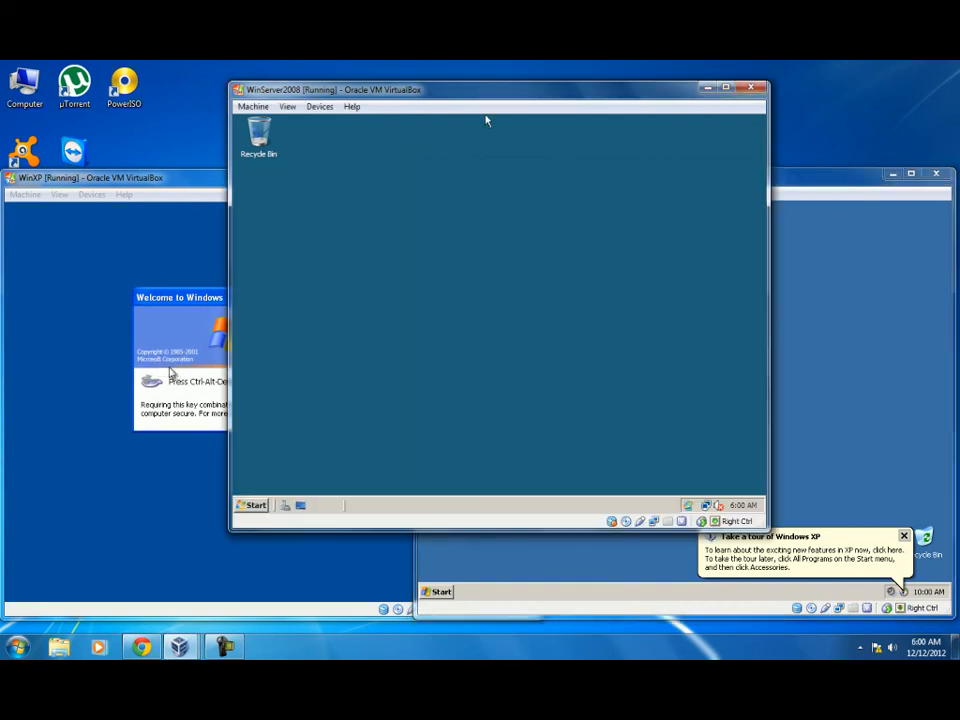
pyautogui.click(250, 506)
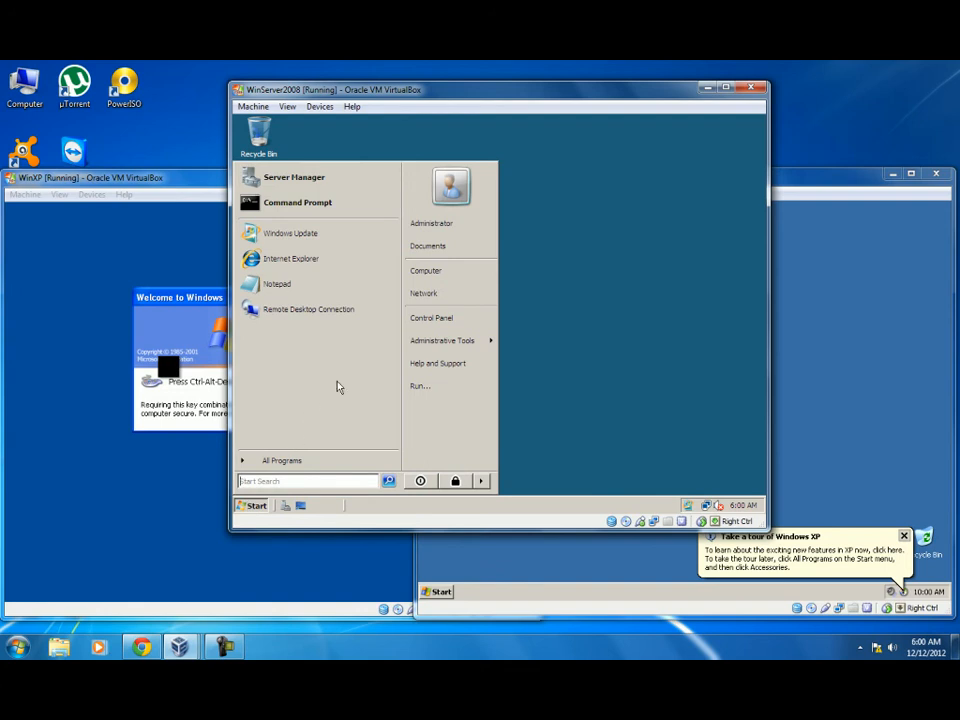
pyautogui.click(440, 283)
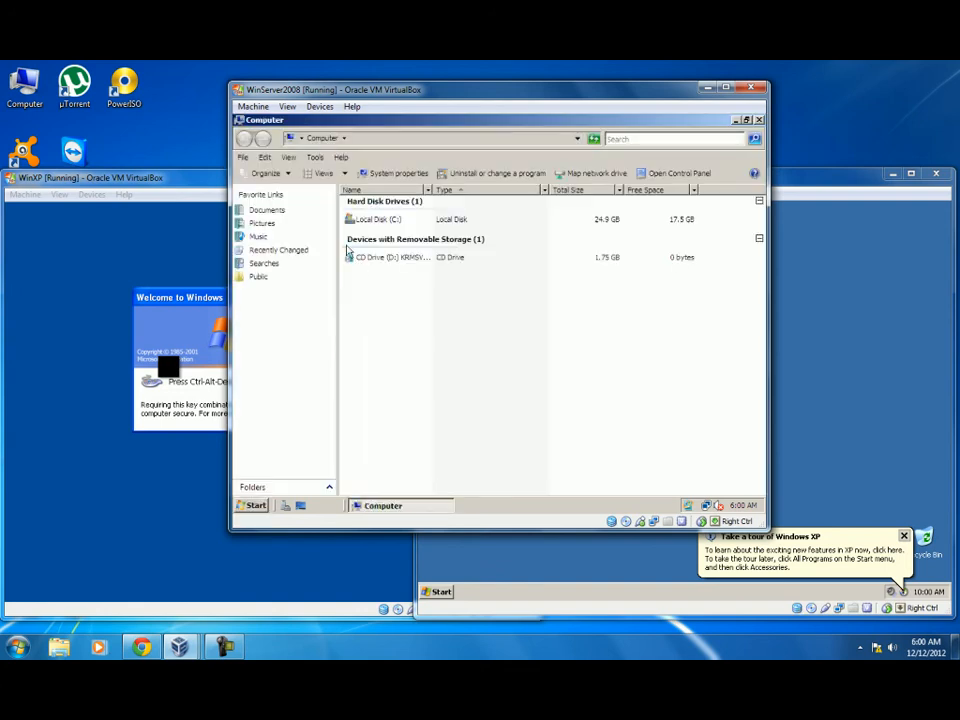
pyautogui.doubleClick(359, 224)
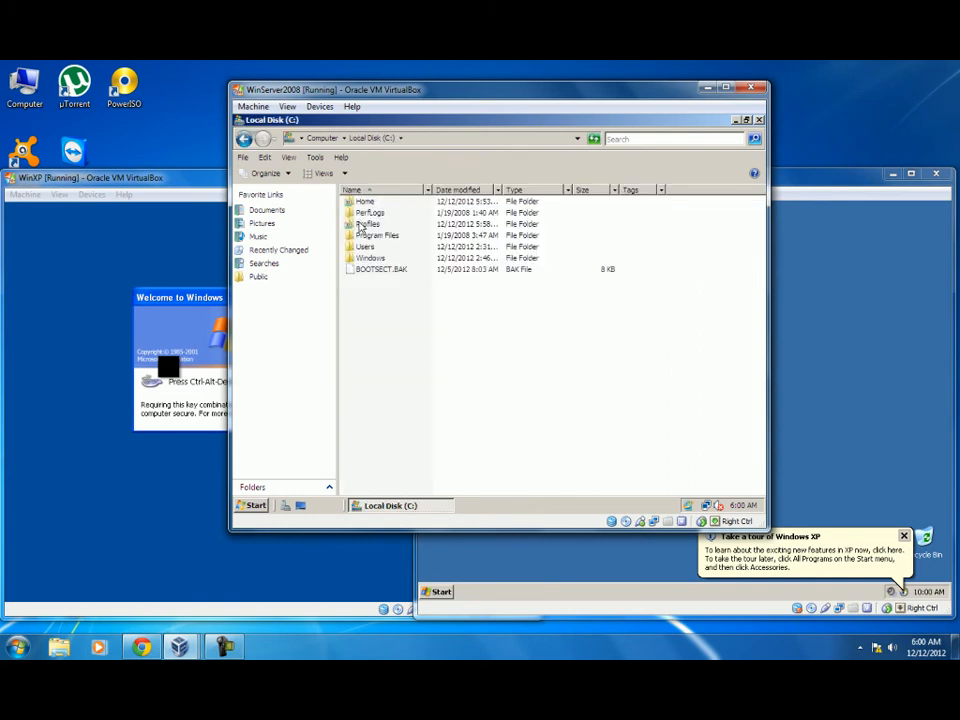
pyautogui.doubleClick(364, 226)
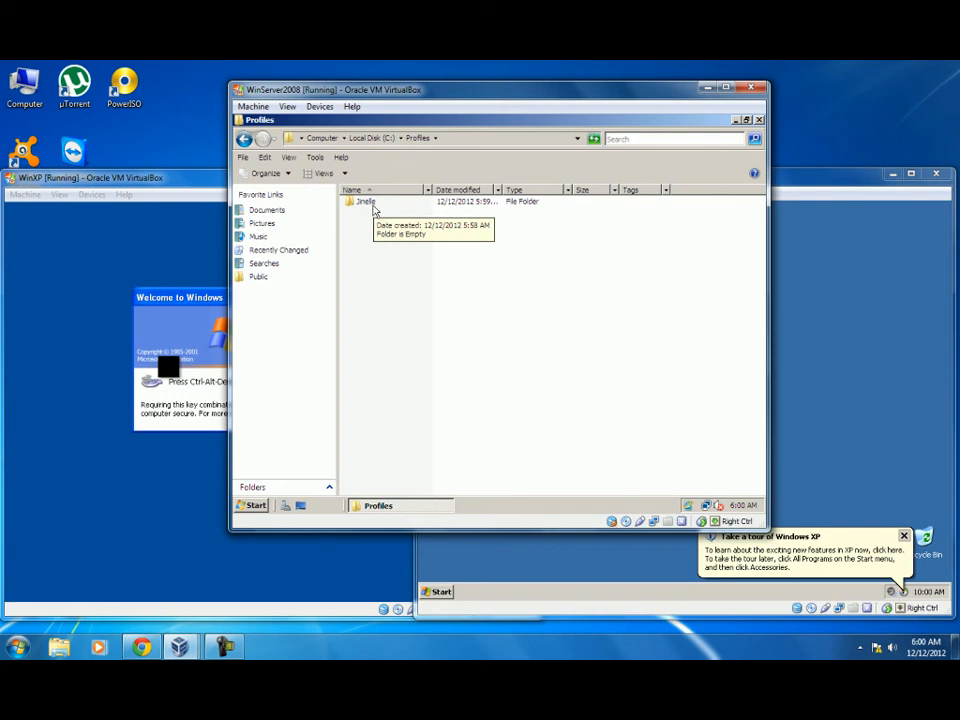
pyautogui.click(373, 206)
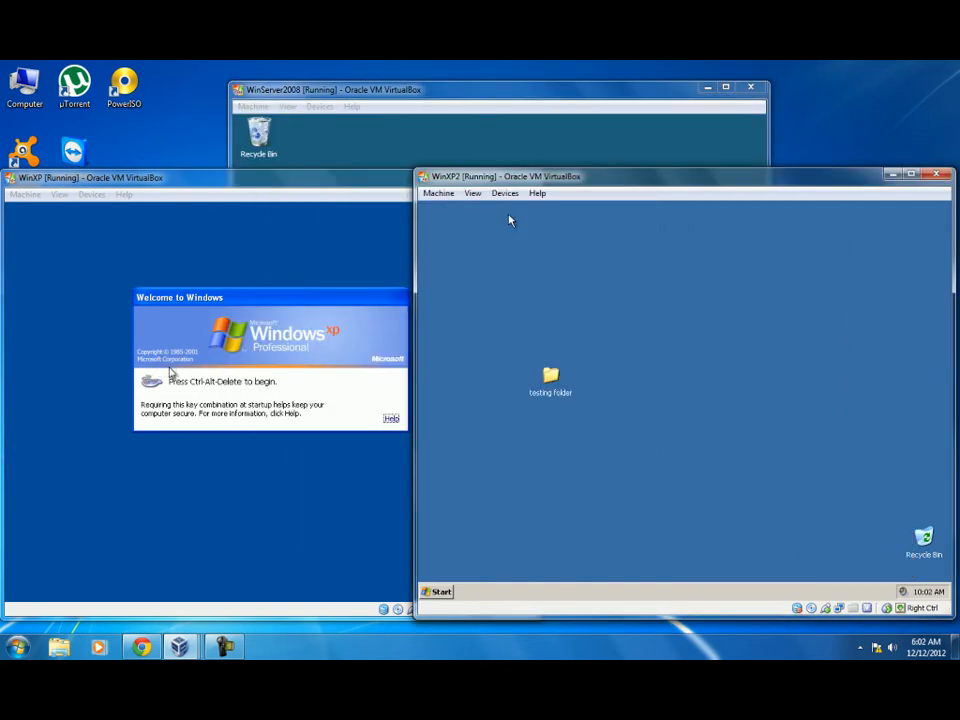
pyautogui.click(486, 129)
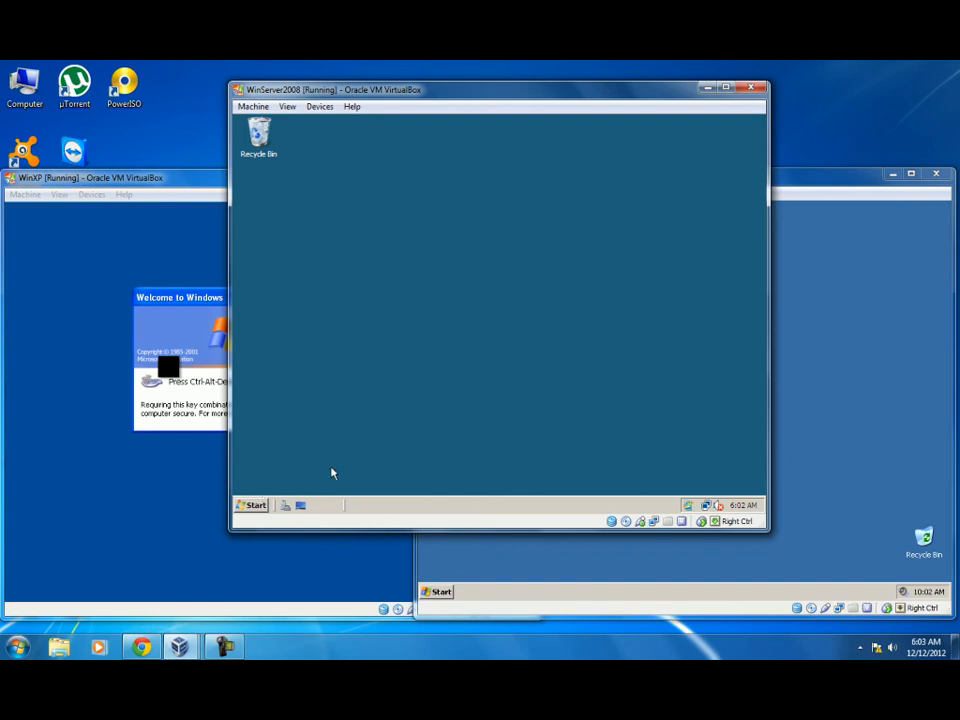
pyautogui.click(256, 507)
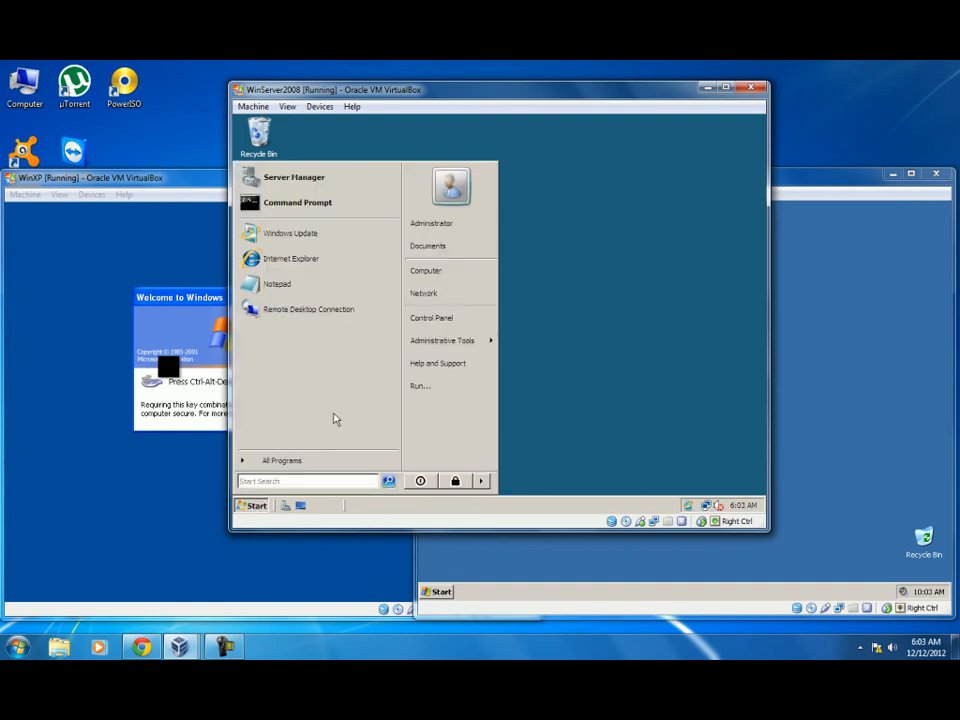
pyautogui.click(549, 301)
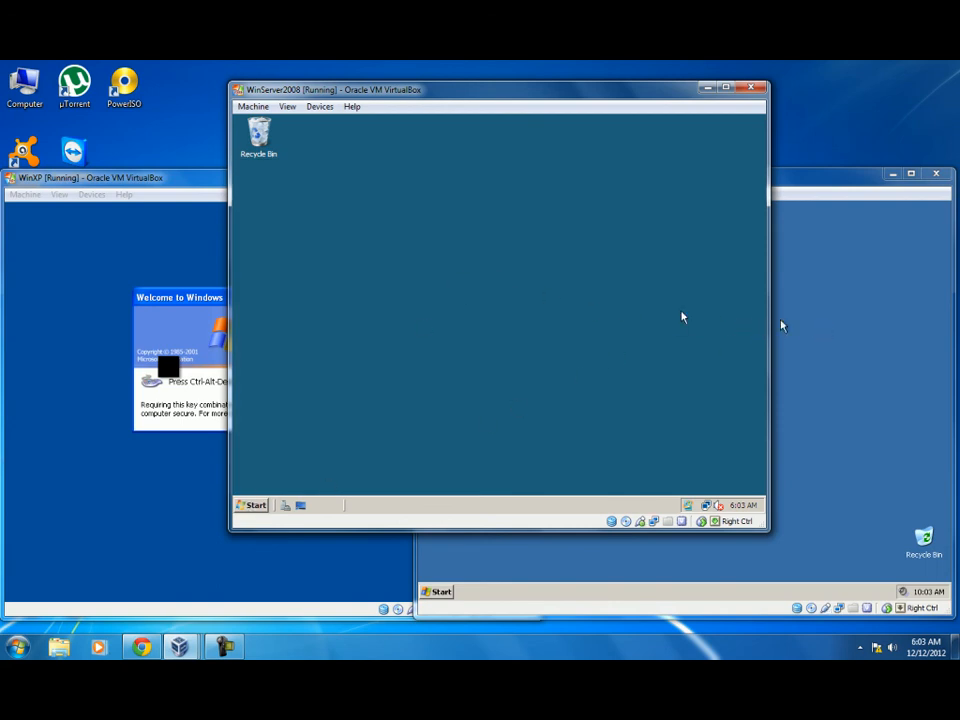
pyautogui.click(816, 336)
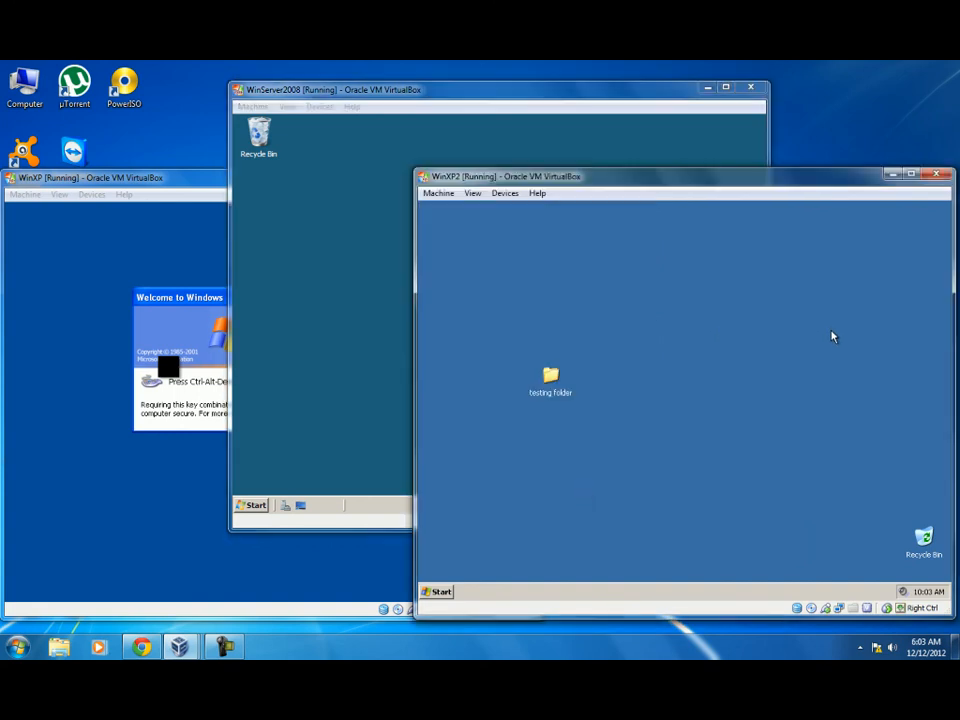
# Open the user's Z: home drive from My Computer.
pyautogui.click(441, 593)
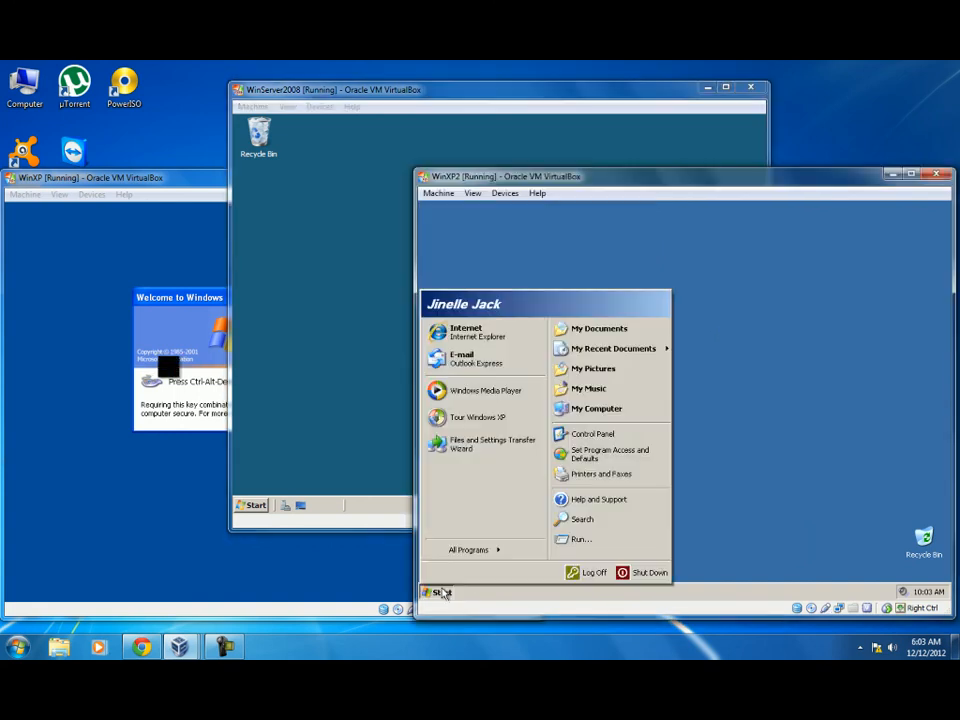
pyautogui.click(596, 408)
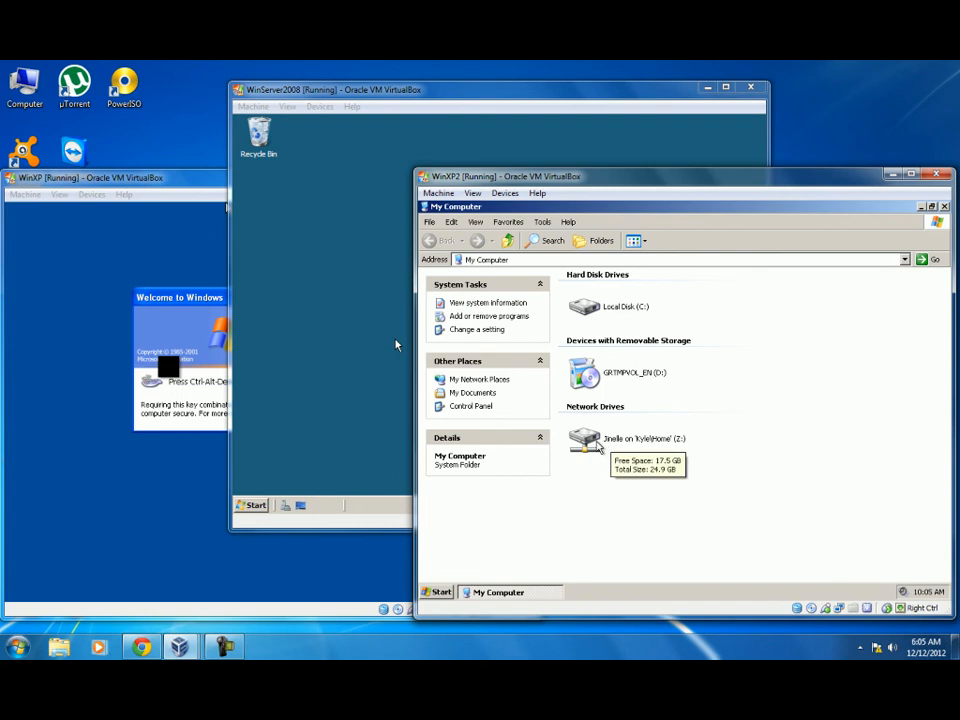
pyautogui.doubleClick(600, 447)
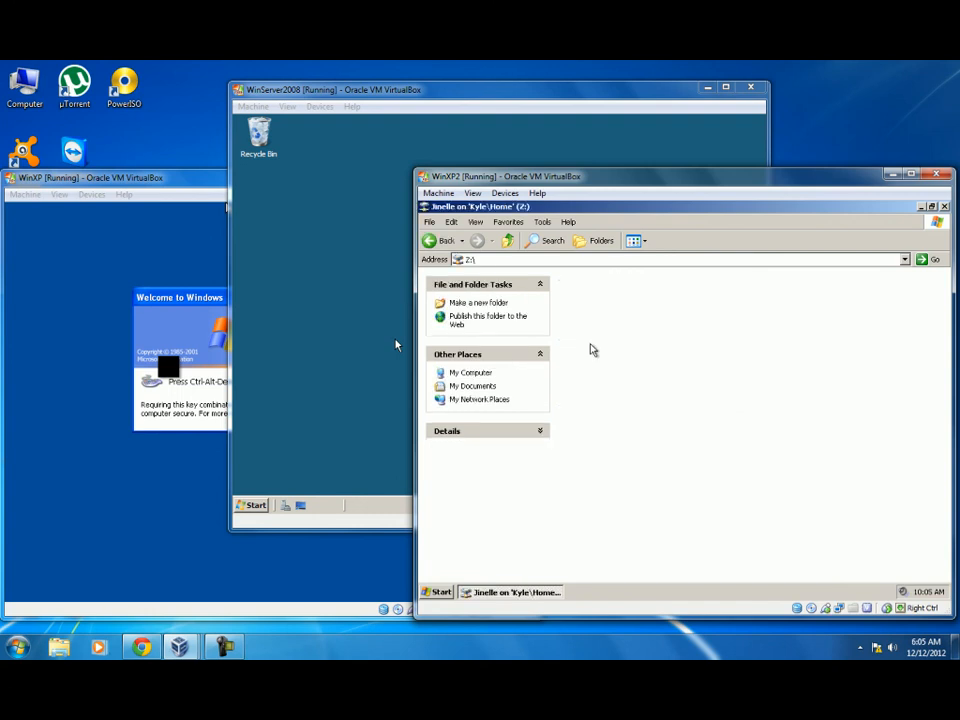
pyautogui.press('BackSpace')
pyautogui.doubleClick(633, 447)
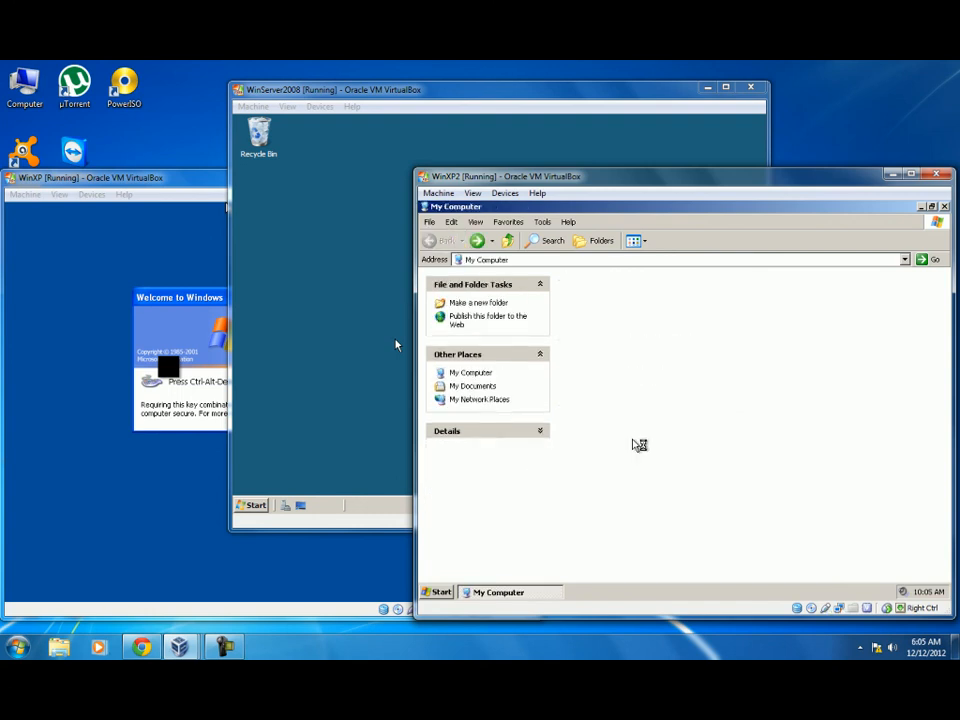
# Create a new text document on Z: named Backup.
pyautogui.rightClick(643, 381)
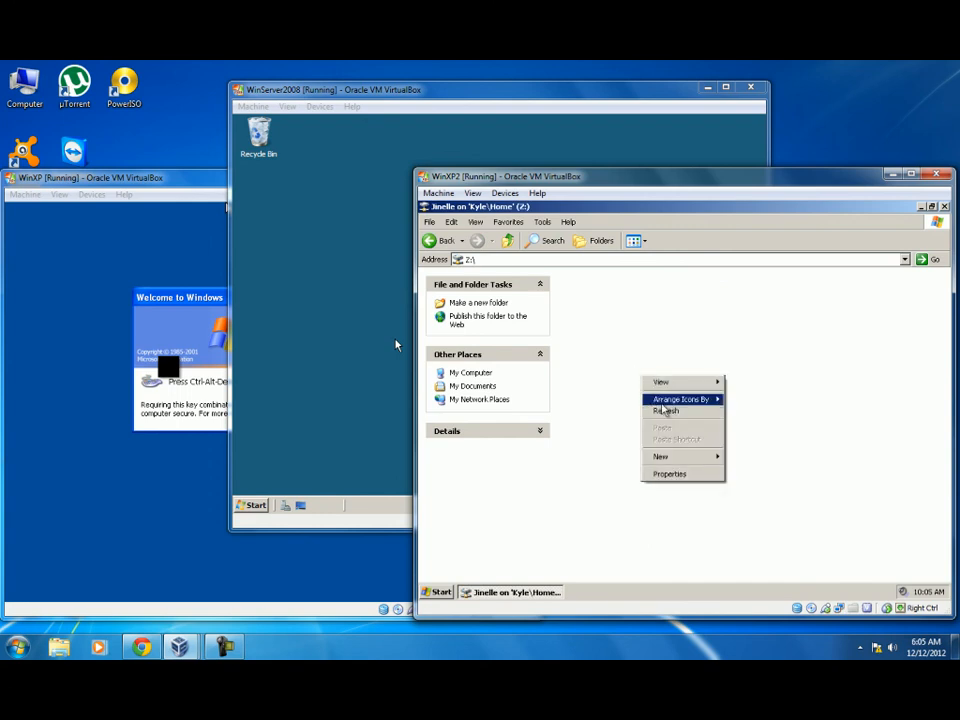
pyautogui.moveTo(673, 456)
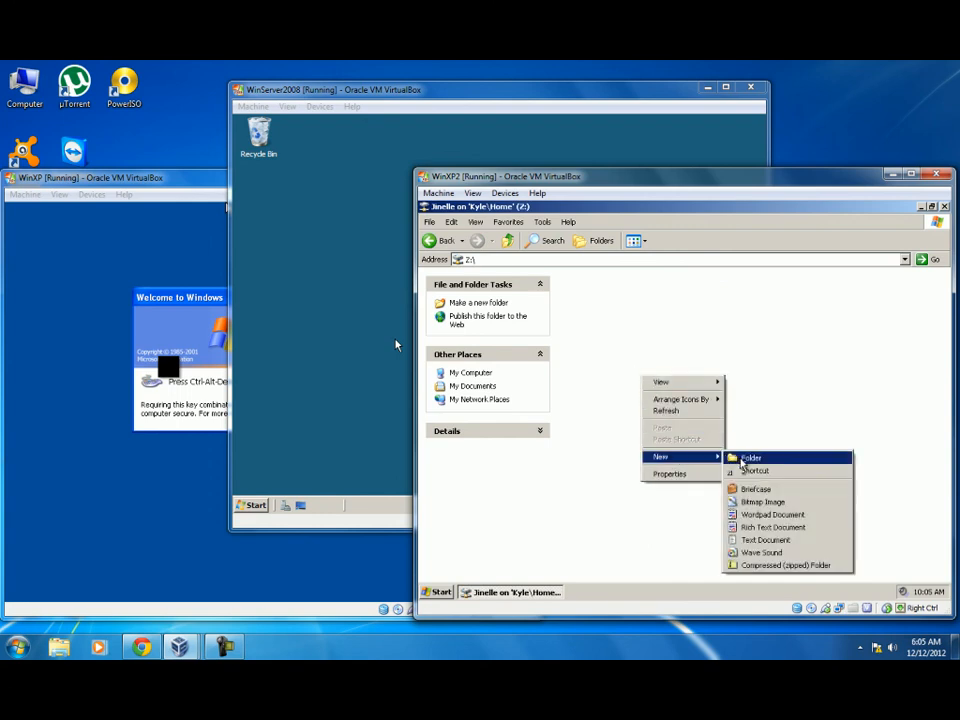
pyautogui.click(757, 540)
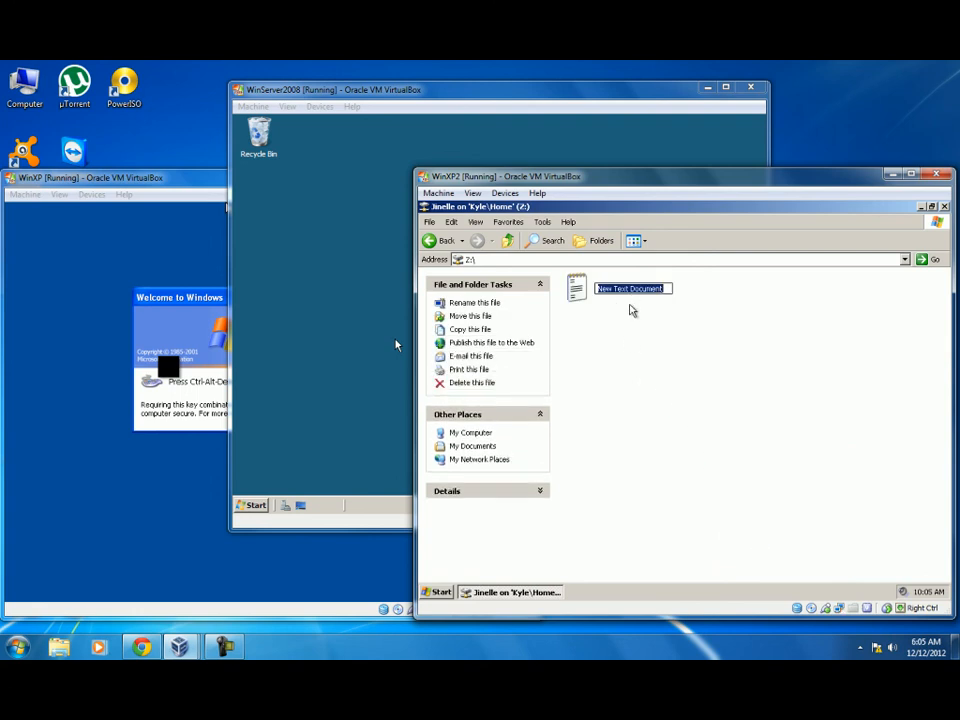
pyautogui.write('Backup')
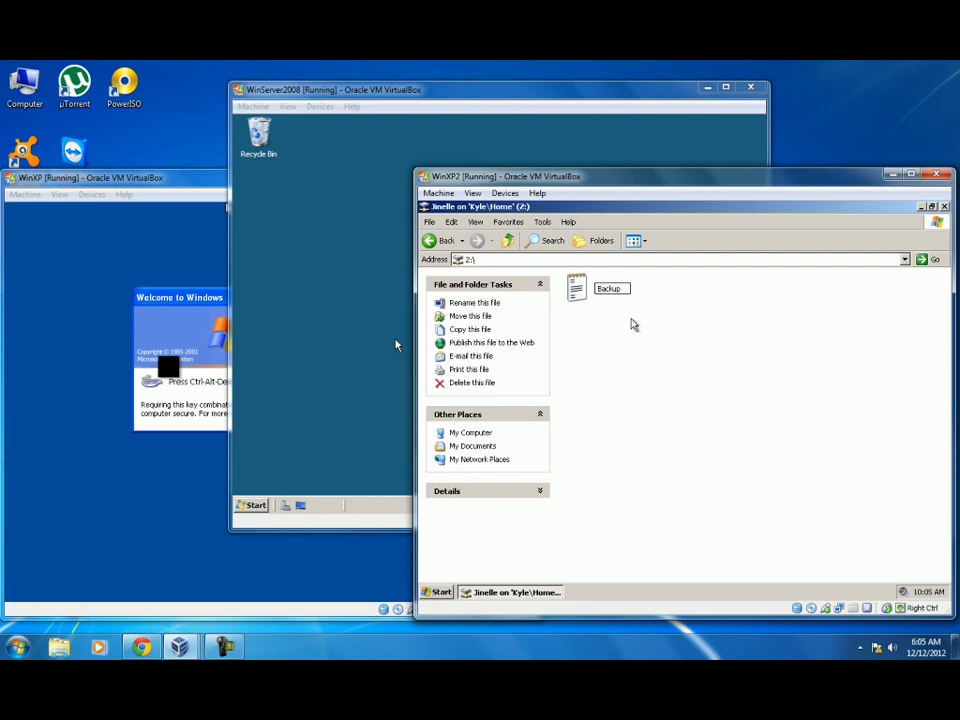
pyautogui.click(630, 326)
pyautogui.click(341, 329)
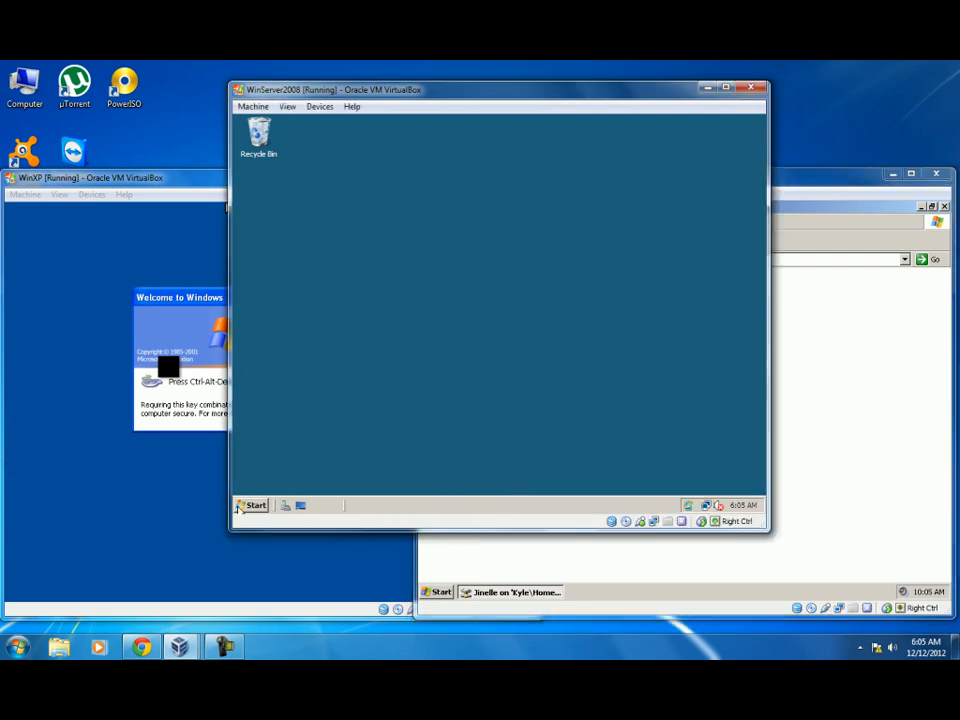
pyautogui.press('super')
pyautogui.click(439, 281)
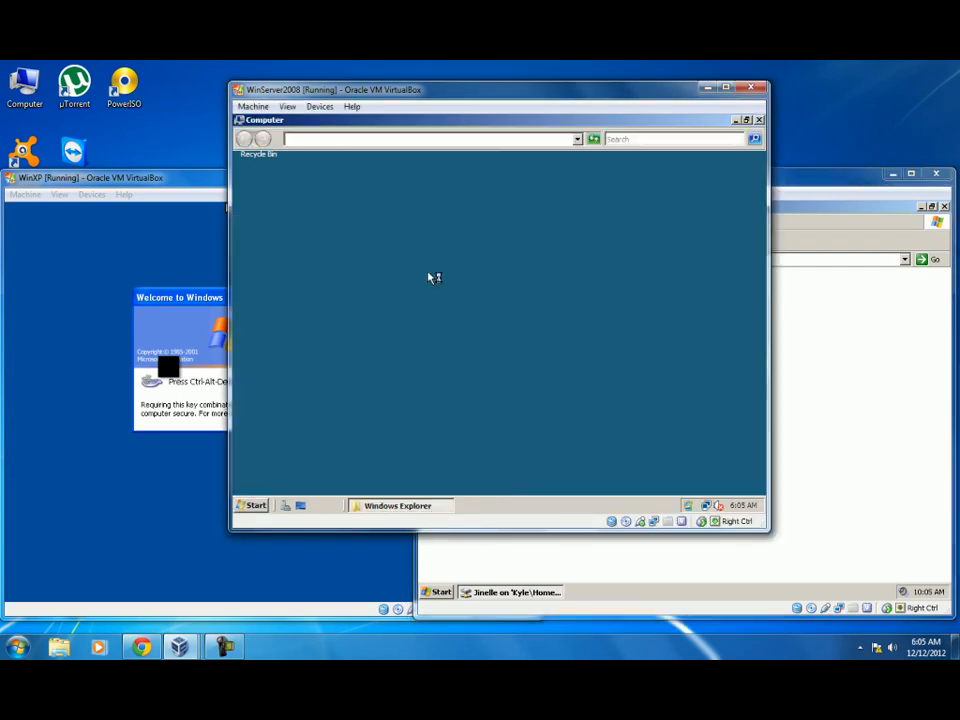
pyautogui.doubleClick(375, 217)
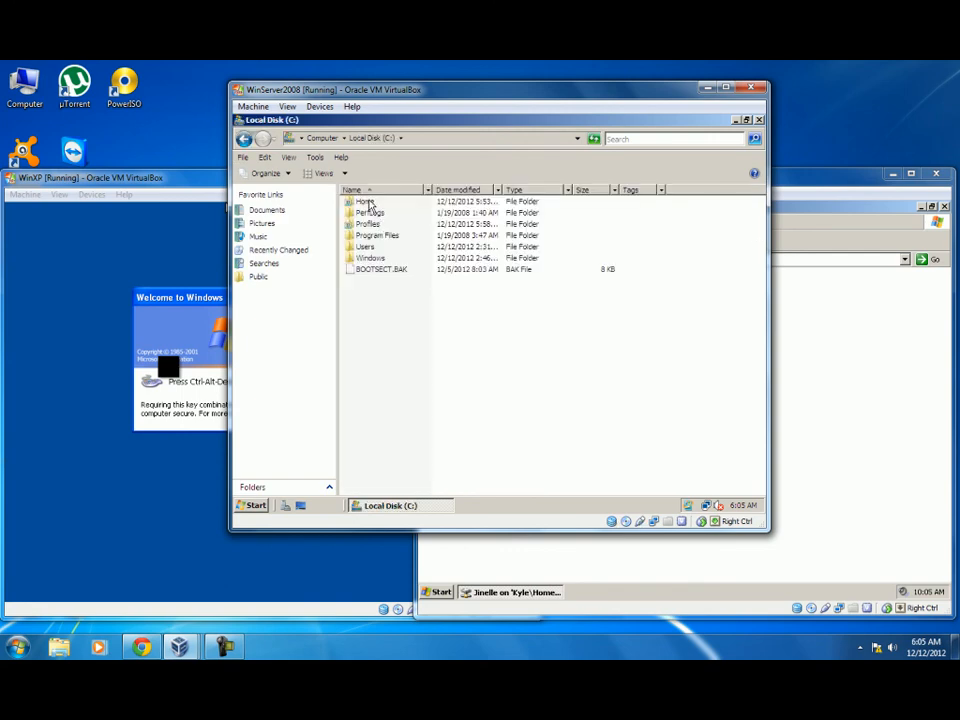
pyautogui.doubleClick(365, 201)
pyautogui.doubleClick(366, 202)
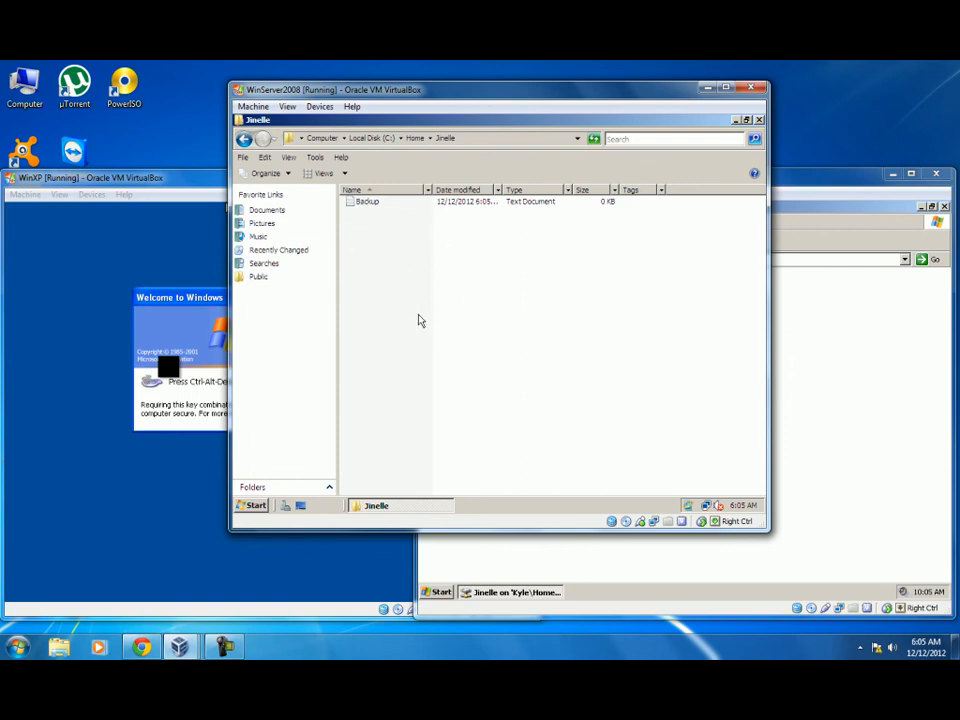
pyautogui.click(759, 120)
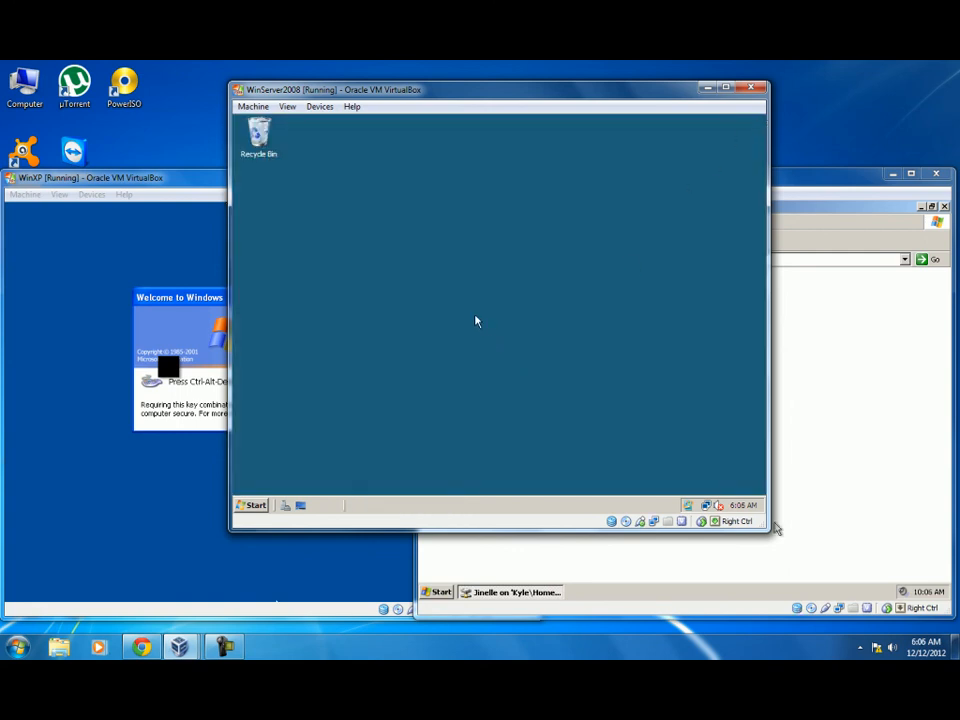